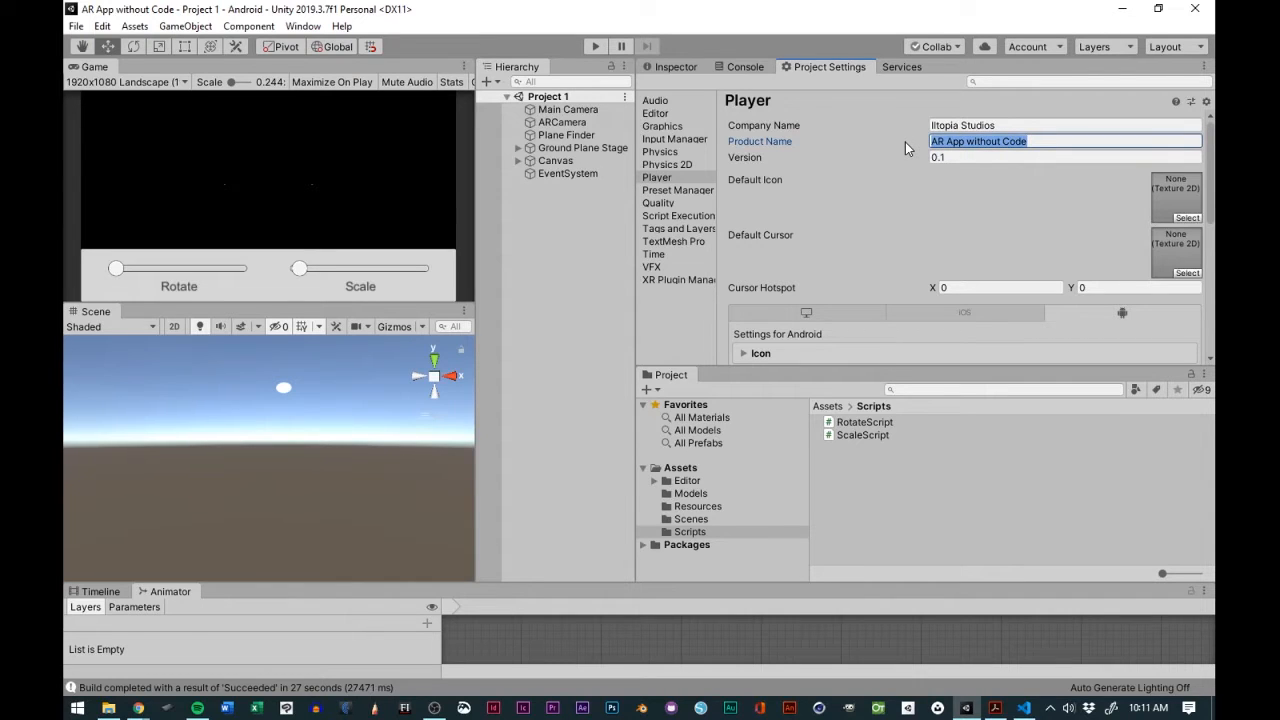
- Set the player's product name to "Rest In Power" and launch Photoshop
type("Re")
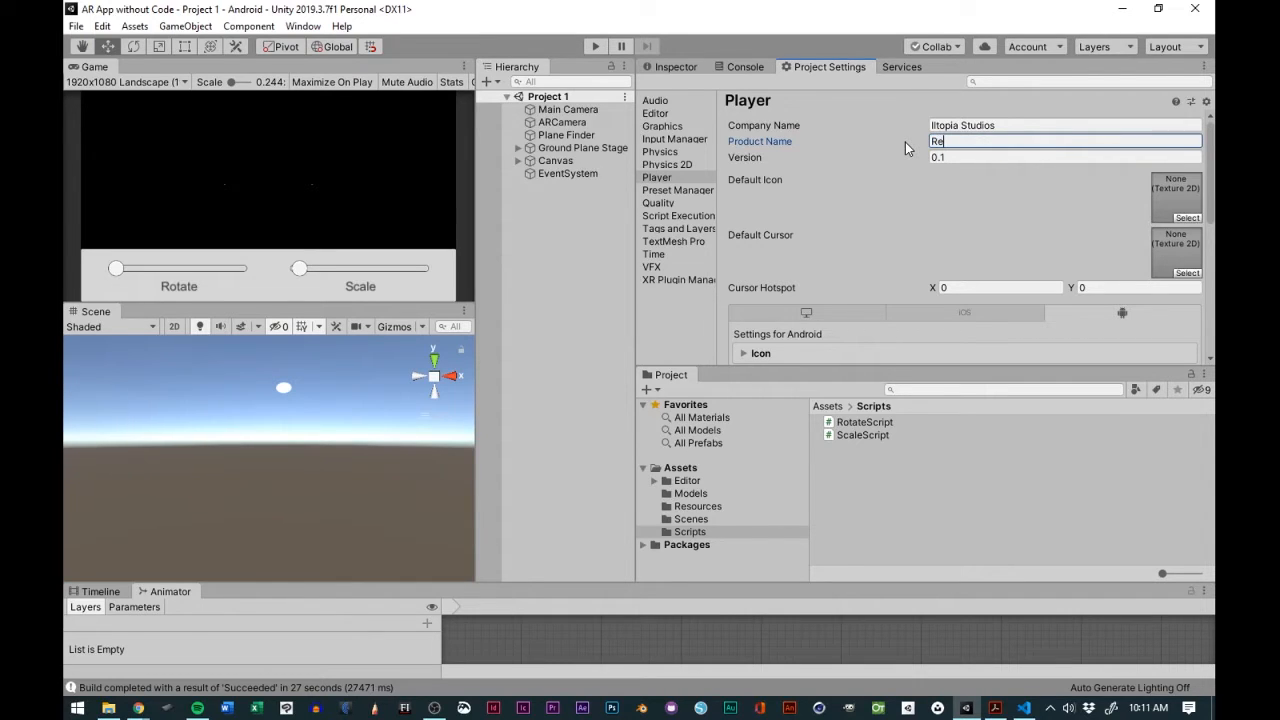
type("st In Power")
left_click(612, 707)
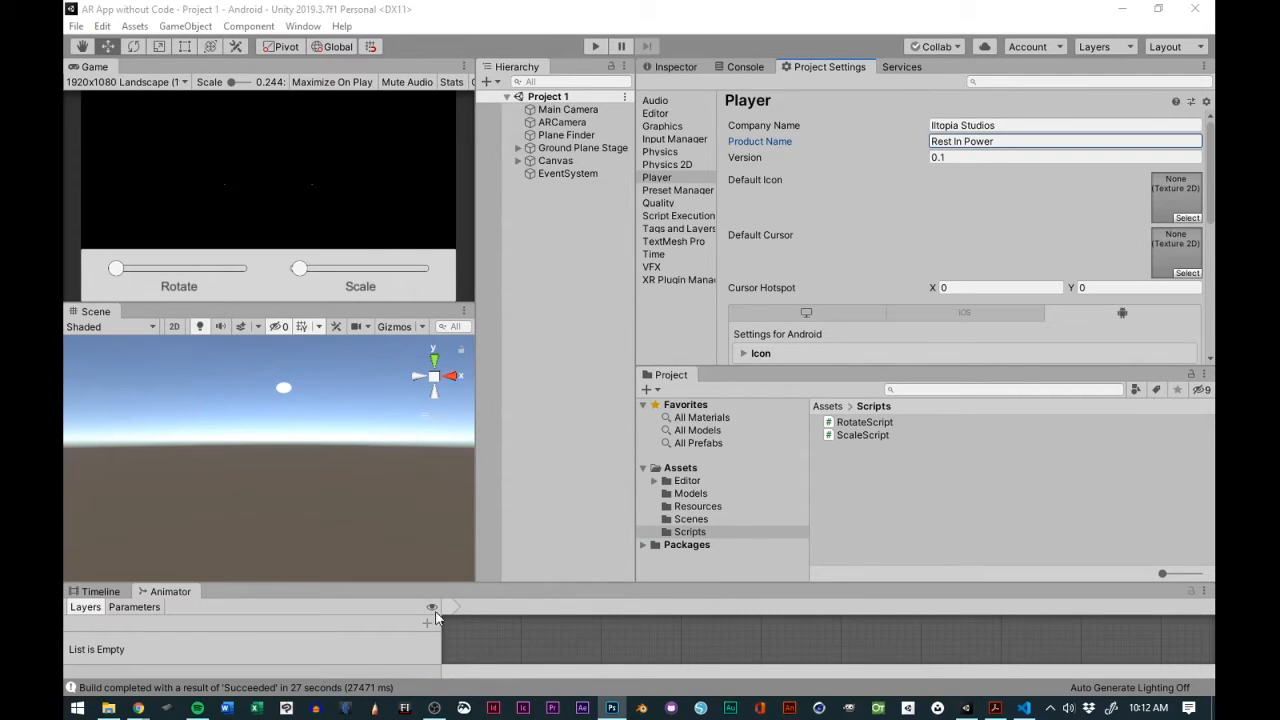
- Switch to Chrome and open the George Floyd Memorial Bust model page on Sketchfab through the Google search results
mouse_move(137, 708)
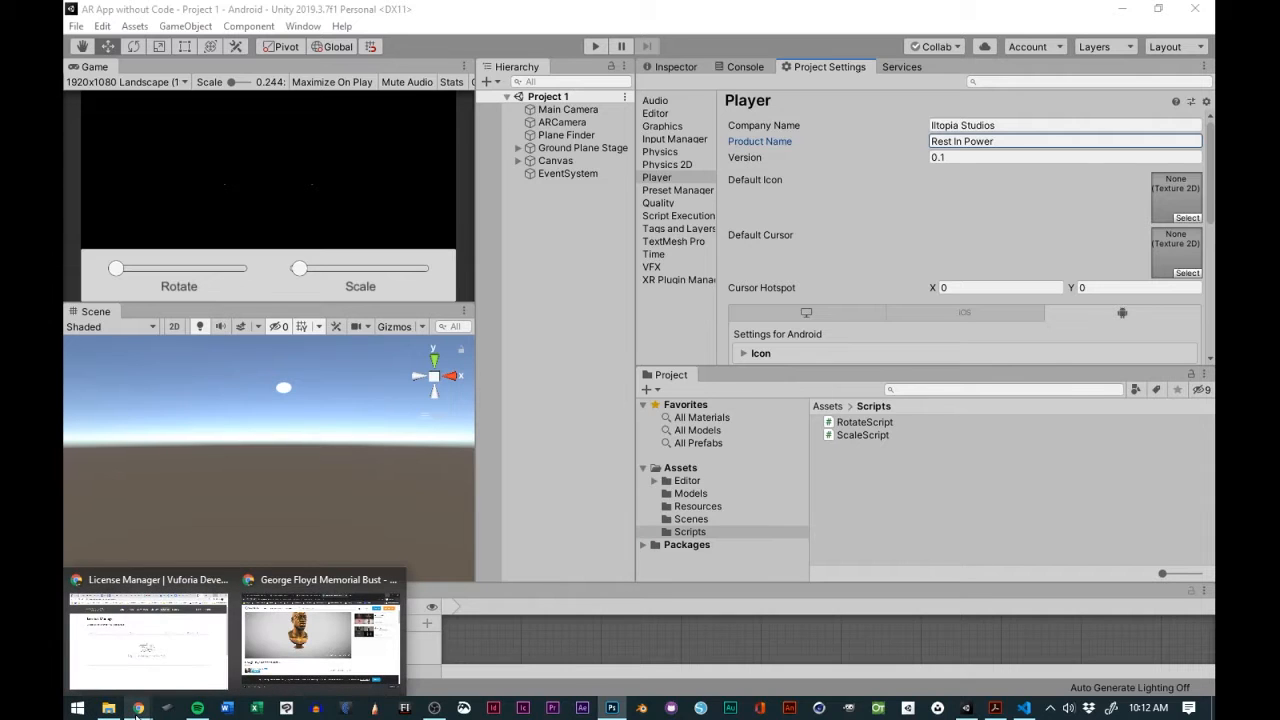
left_click(289, 664)
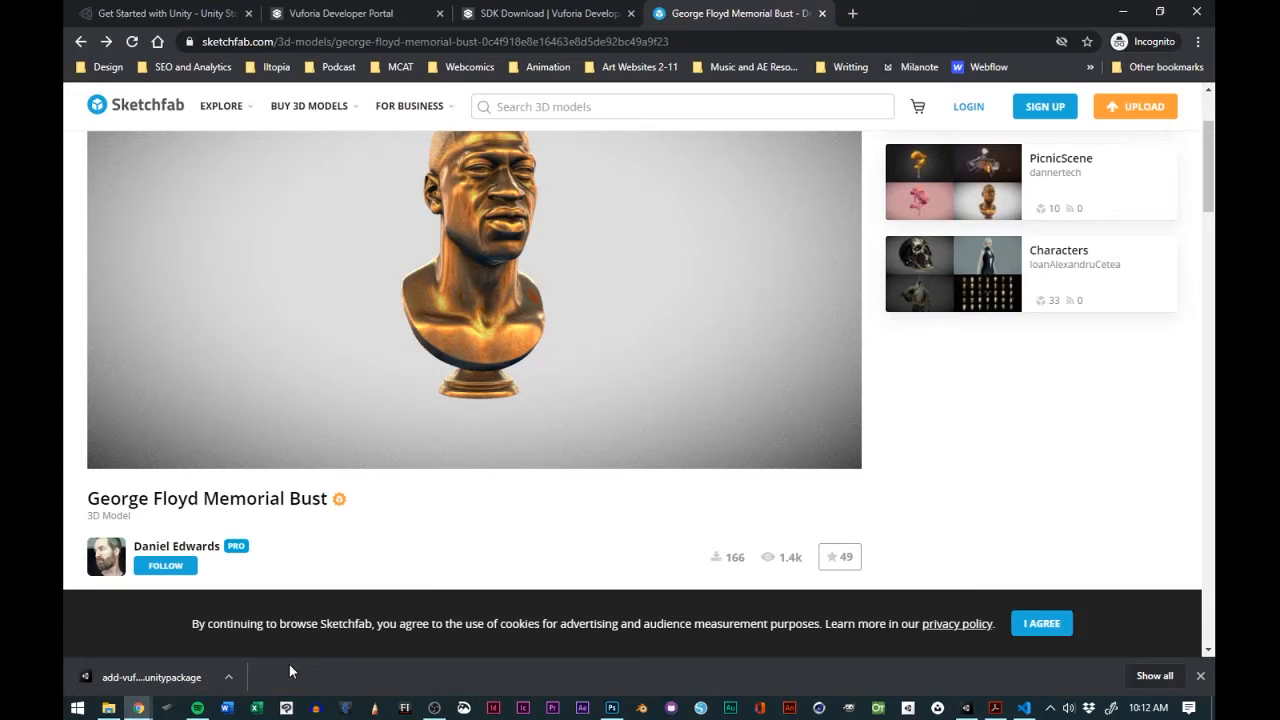
scroll(869, 251, "down", 2)
scroll(900, 260, "up", 3)
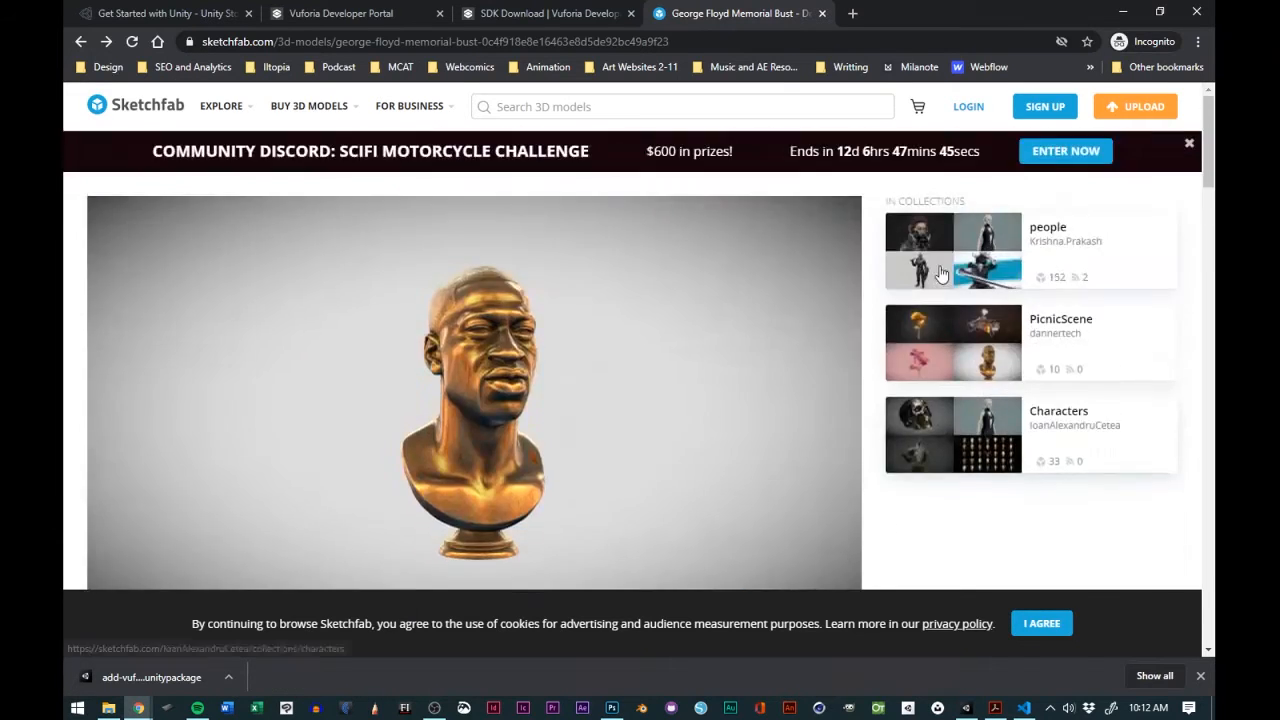
scroll(940, 277, "down", 1)
scroll(940, 277, "up", 1)
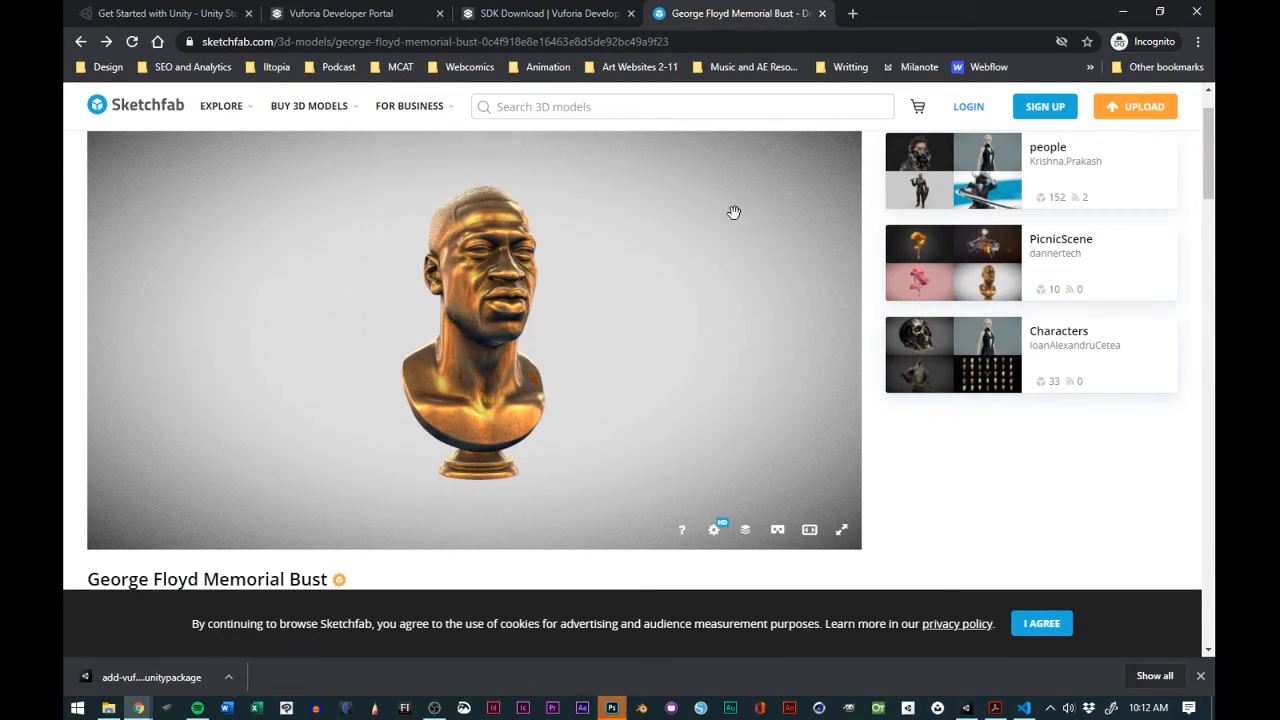
left_click(81, 43)
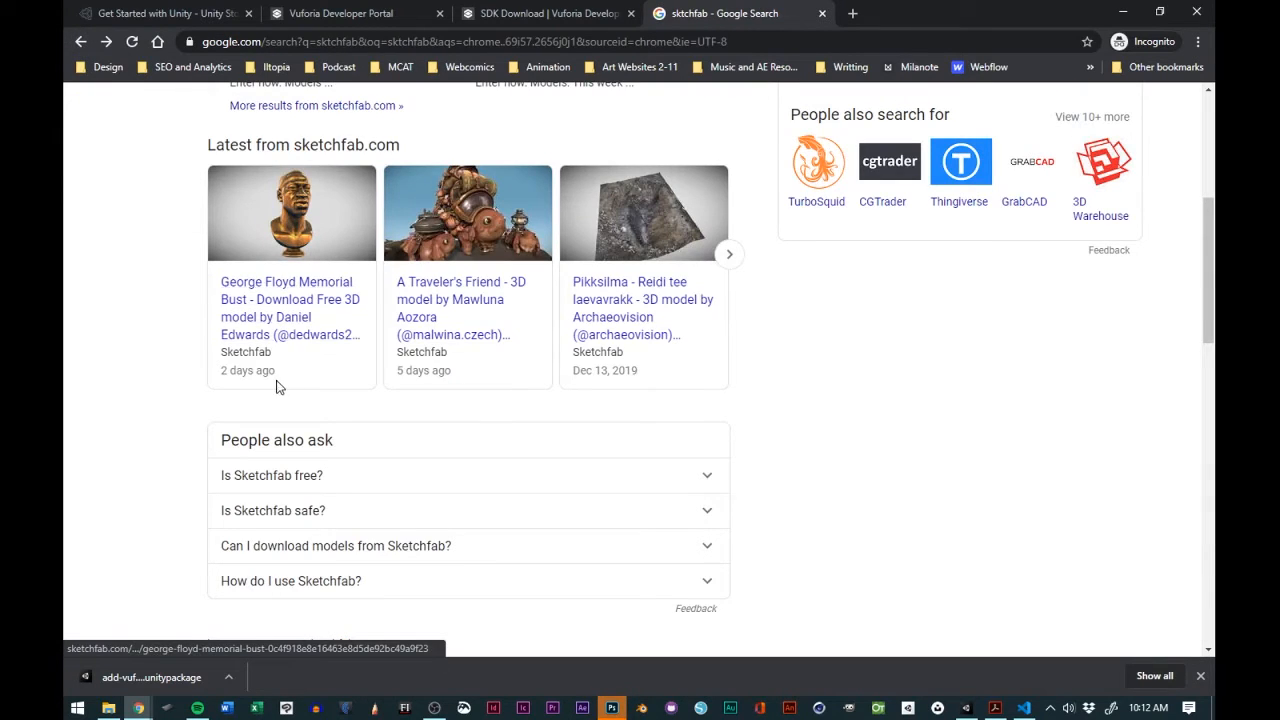
left_click(228, 336)
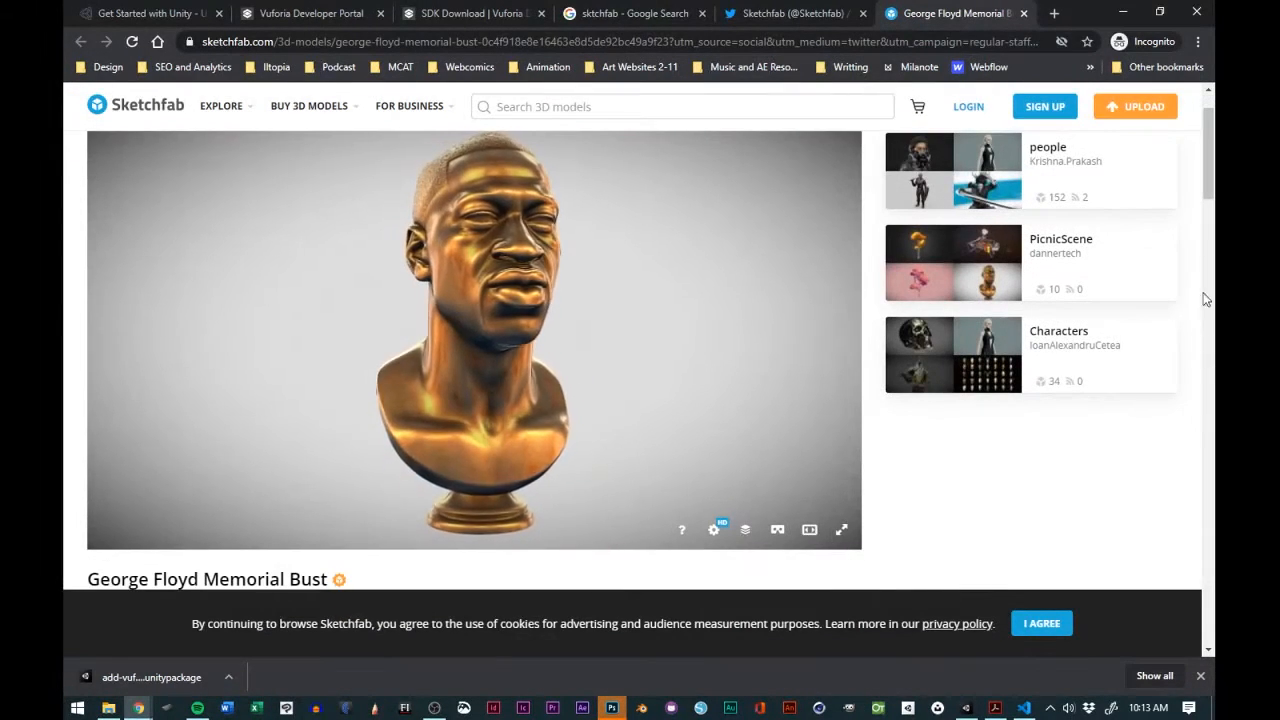
- Rotate the bust in the 3D viewer so that it faces straight forward
scroll(1210, 177, "up", 1)
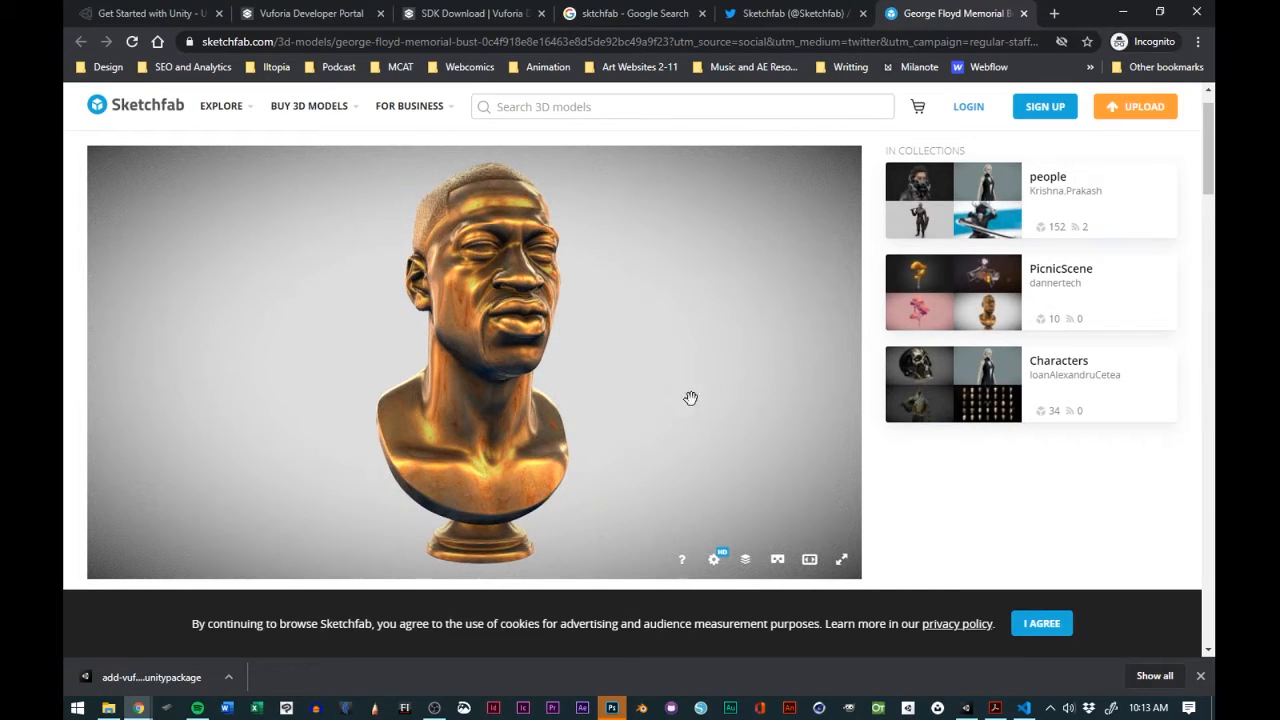
left_click_drag(528, 388, 501, 397)
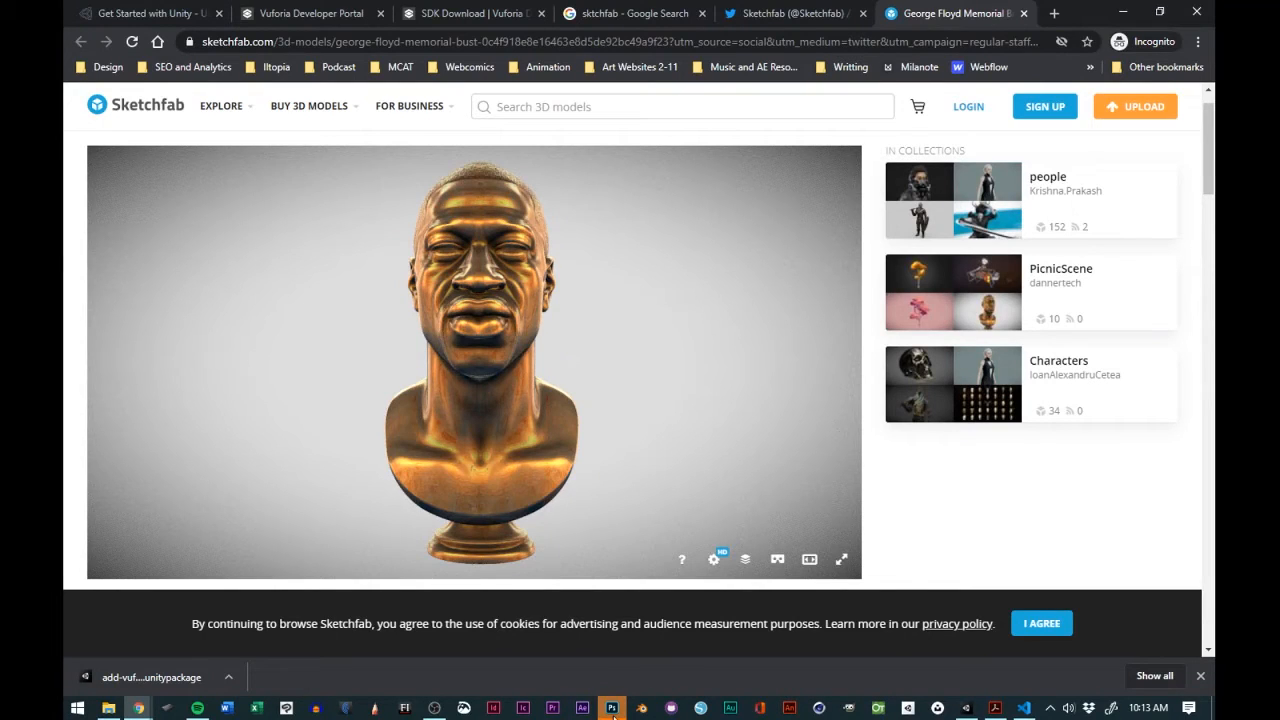
mouse_move(615, 709)
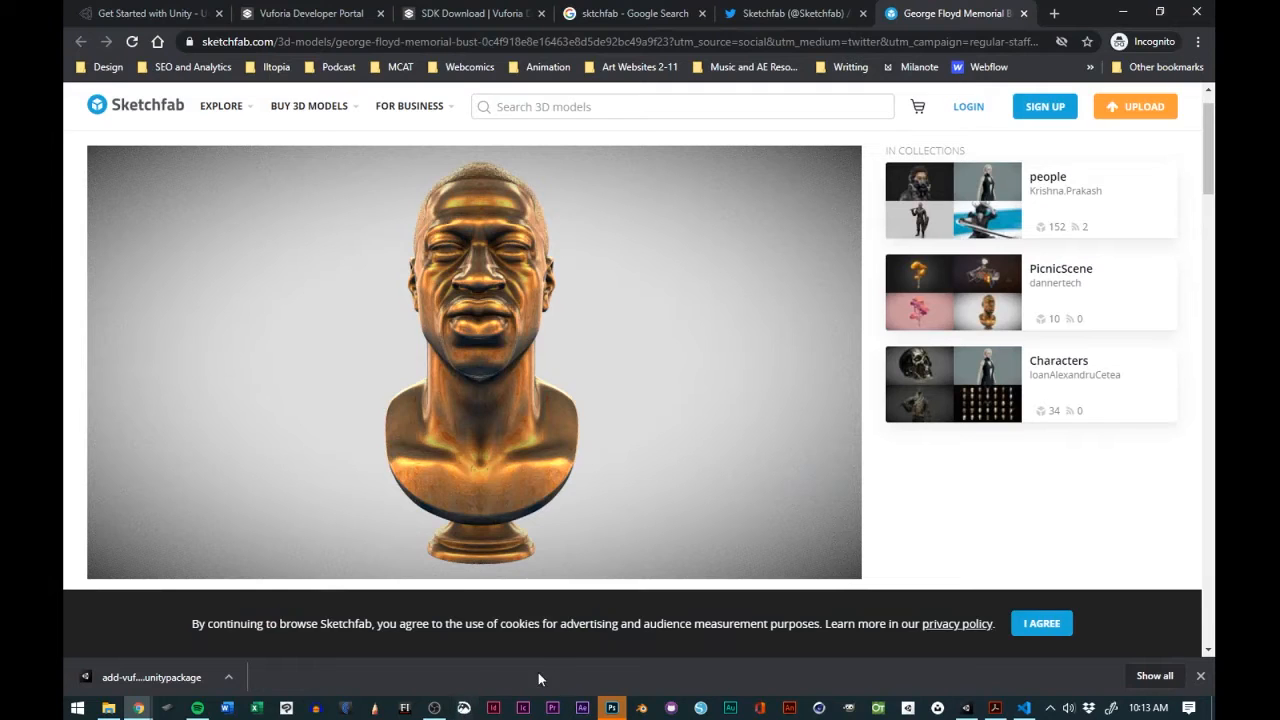
- Capture a rectangular snip of the bust in the 3D viewer with Snip & Sketch
left_click(465, 708)
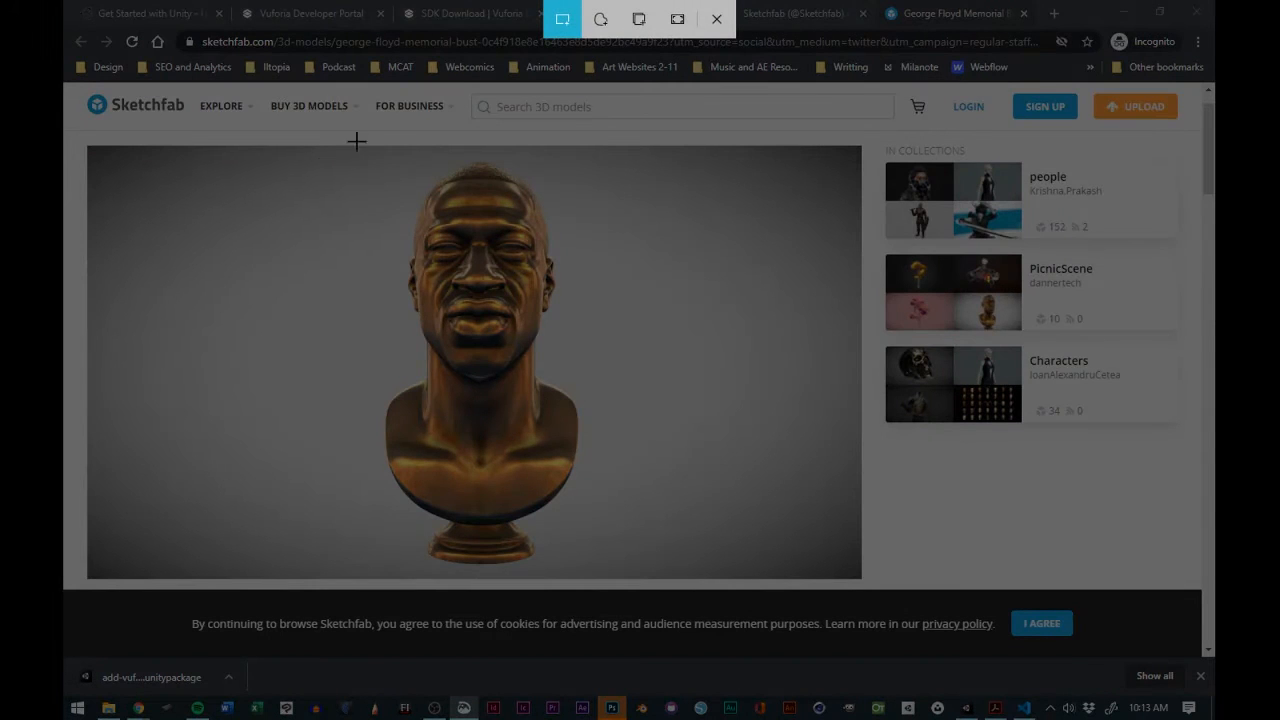
mouse_move(252, 146)
left_mouse_down()
mouse_move(721, 514)
mouse_move(745, 560)
left_mouse_up()
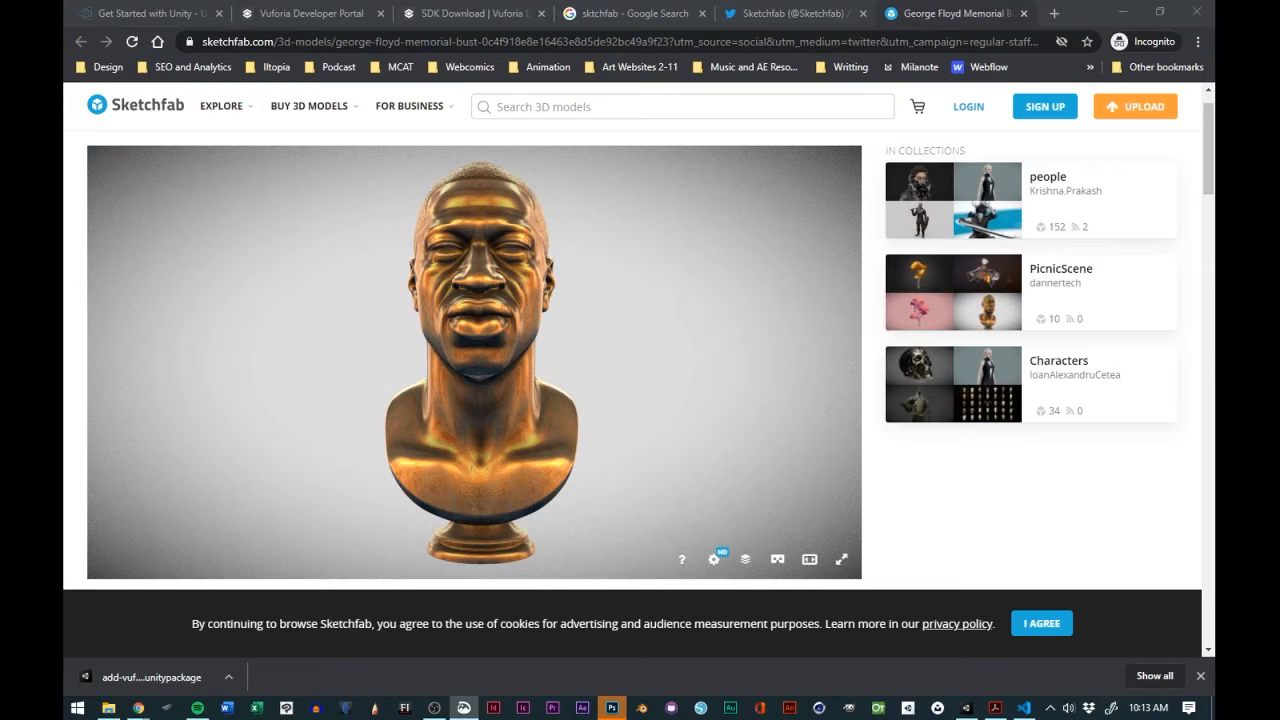
key("super+shift+s")
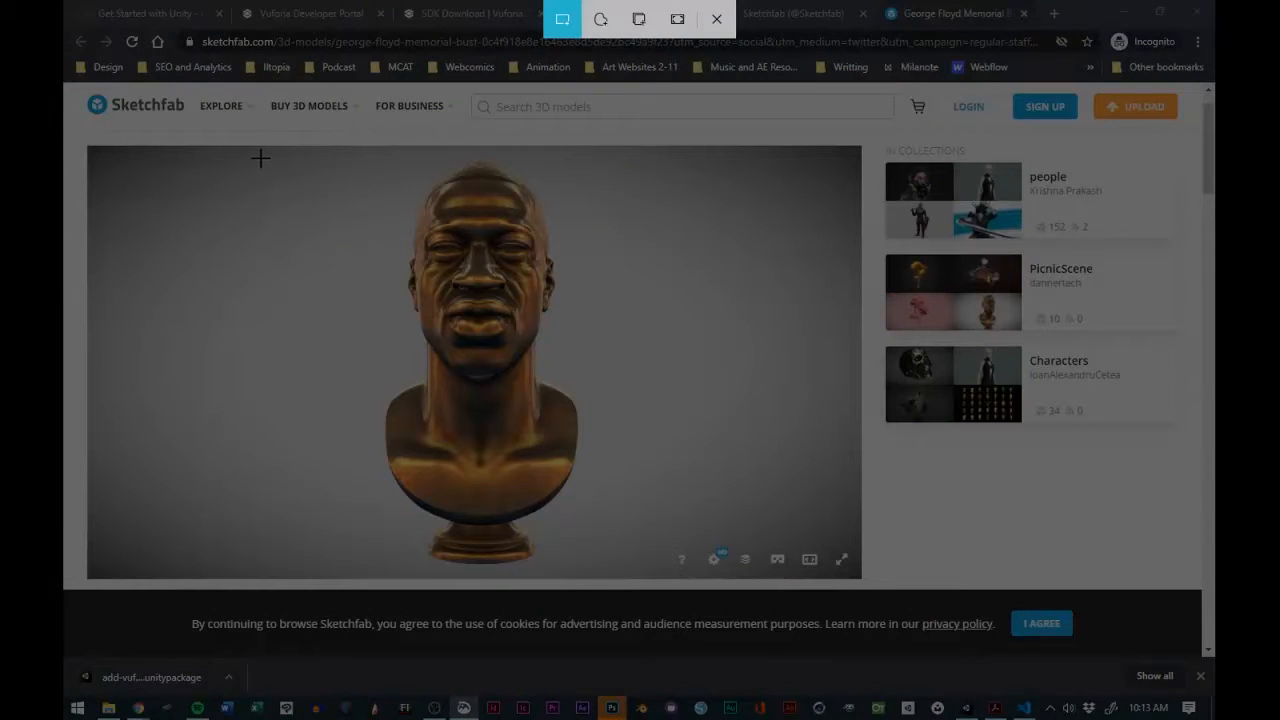
mouse_move(267, 147)
left_mouse_down()
mouse_move(591, 426)
mouse_move(700, 550)
mouse_move(714, 540)
left_mouse_up()
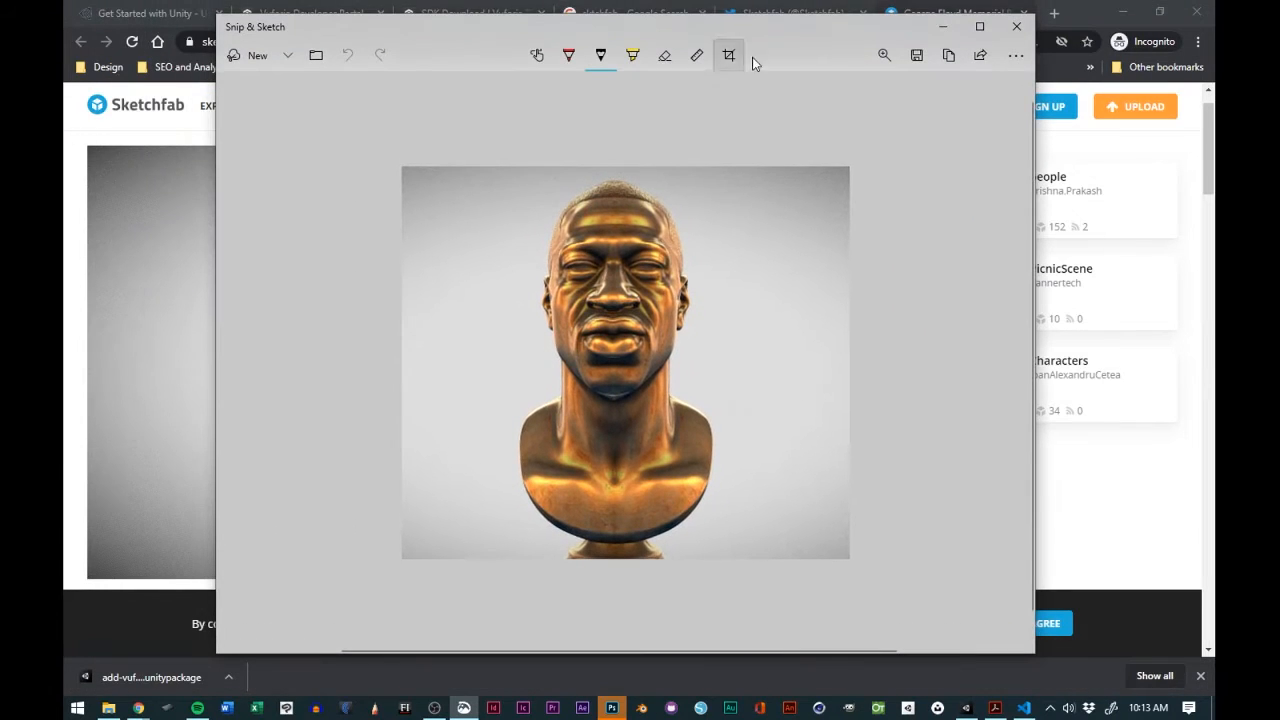
- Save the bust snip to the Desktop as a JPG named RIPGF and close Snip & Sketch
left_click(916, 56)
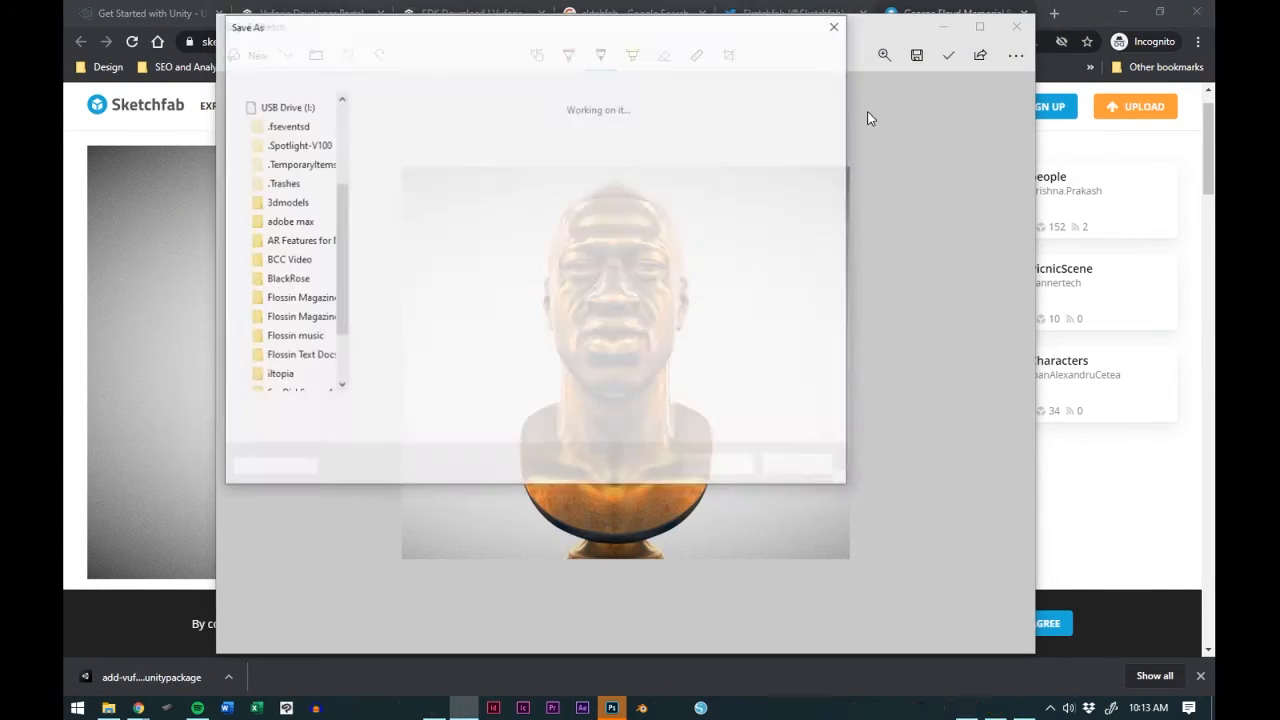
scroll(420, 300, "down", 2)
scroll(470, 230, "up", 2)
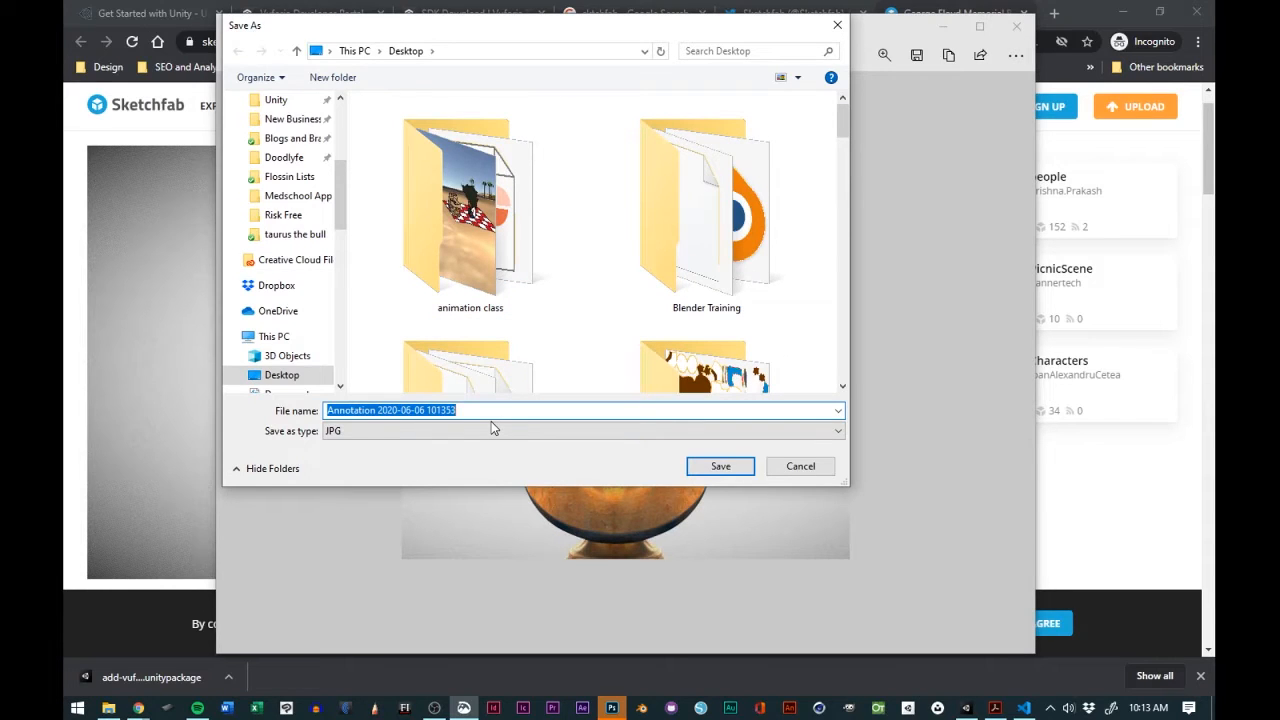
type("RIPGF")
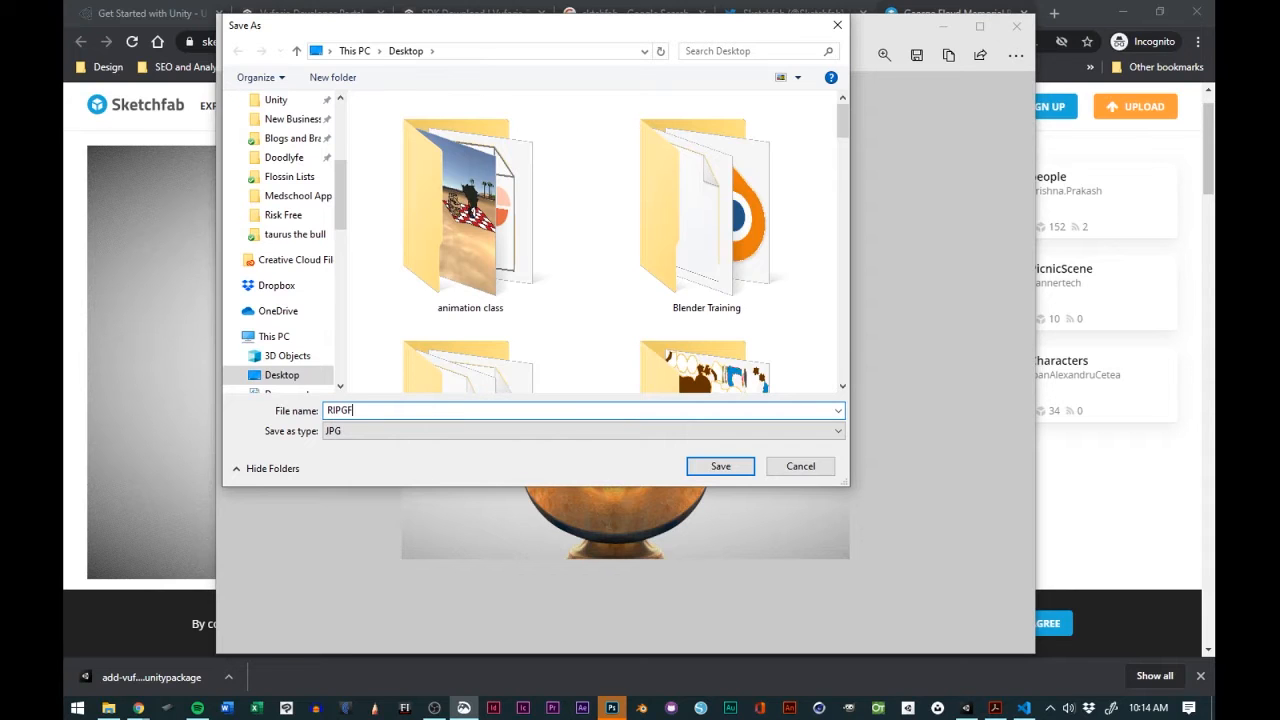
left_click(734, 468)
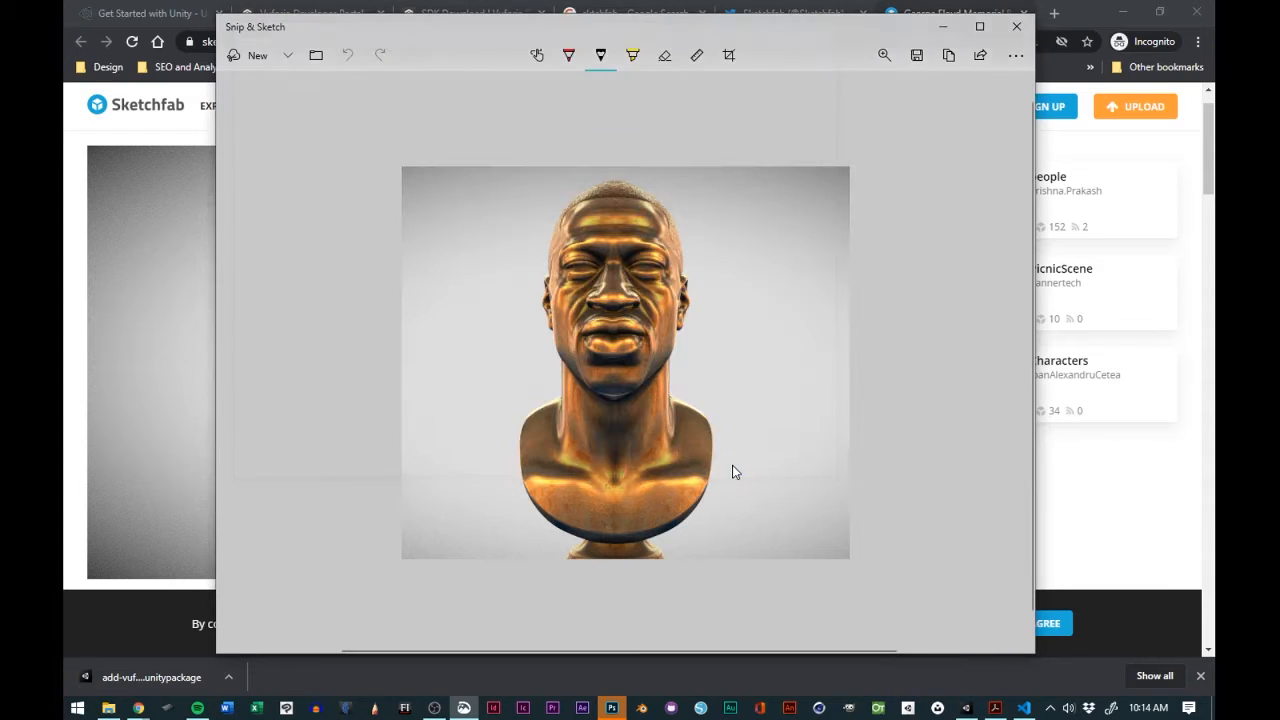
left_click(1016, 30)
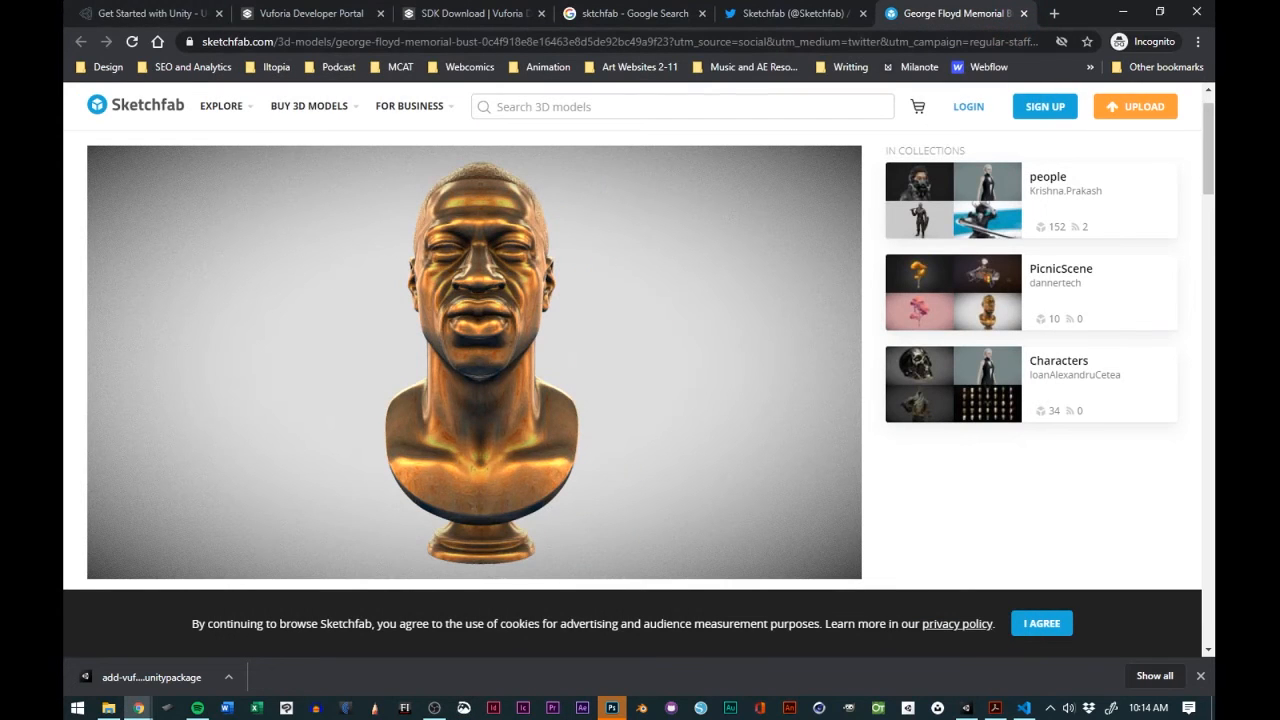
- Switch to Photoshop and create a new 1080 x 1080 px document at 300 ppi
left_click(612, 707)
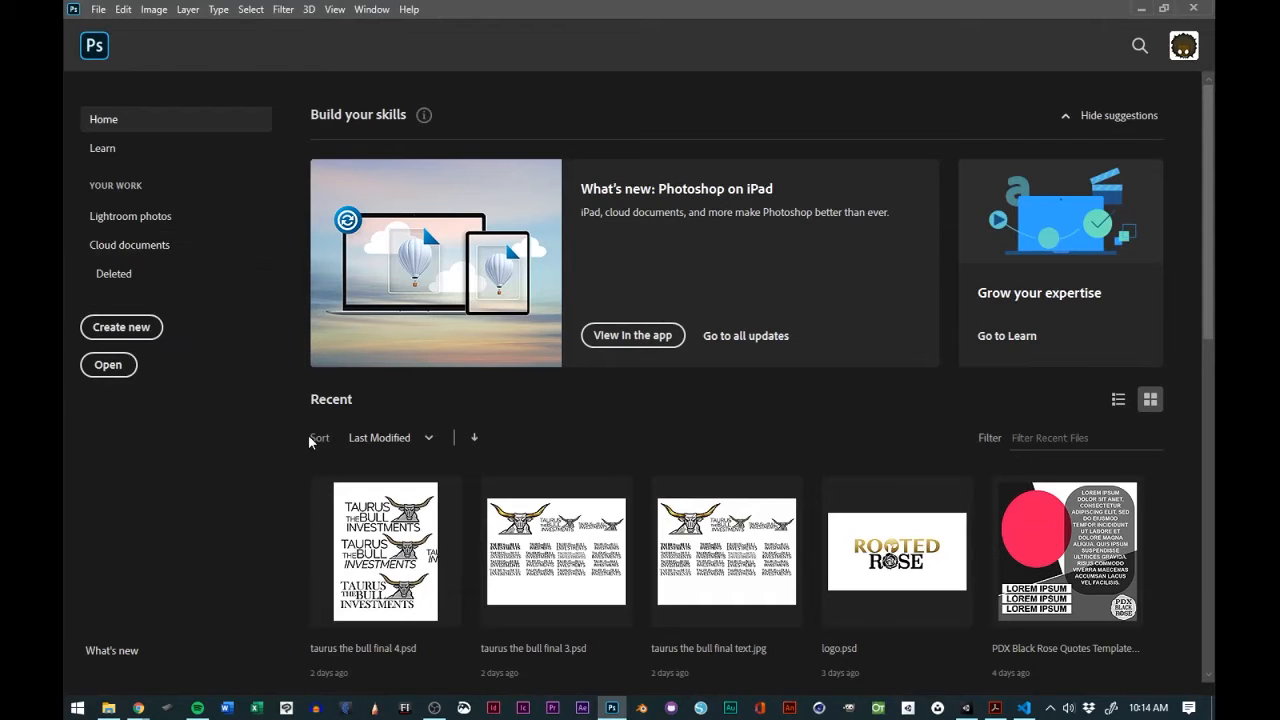
key("ctrl+n")
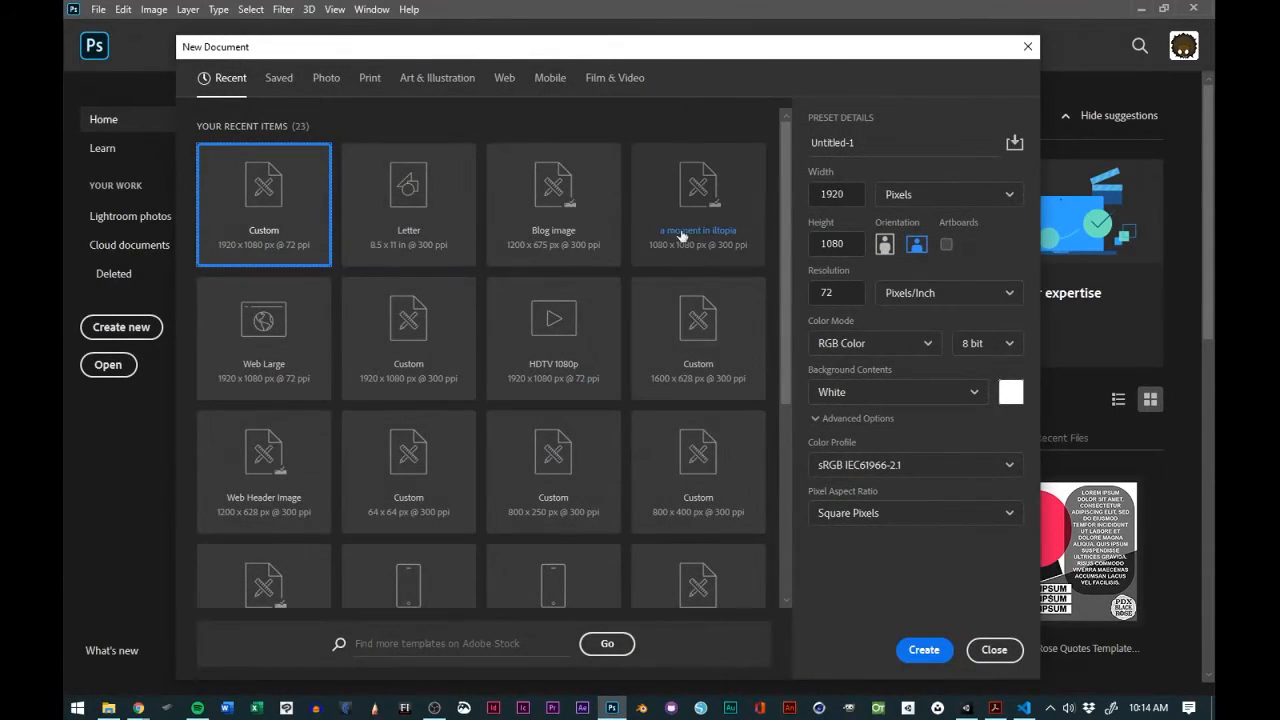
key("Escape")
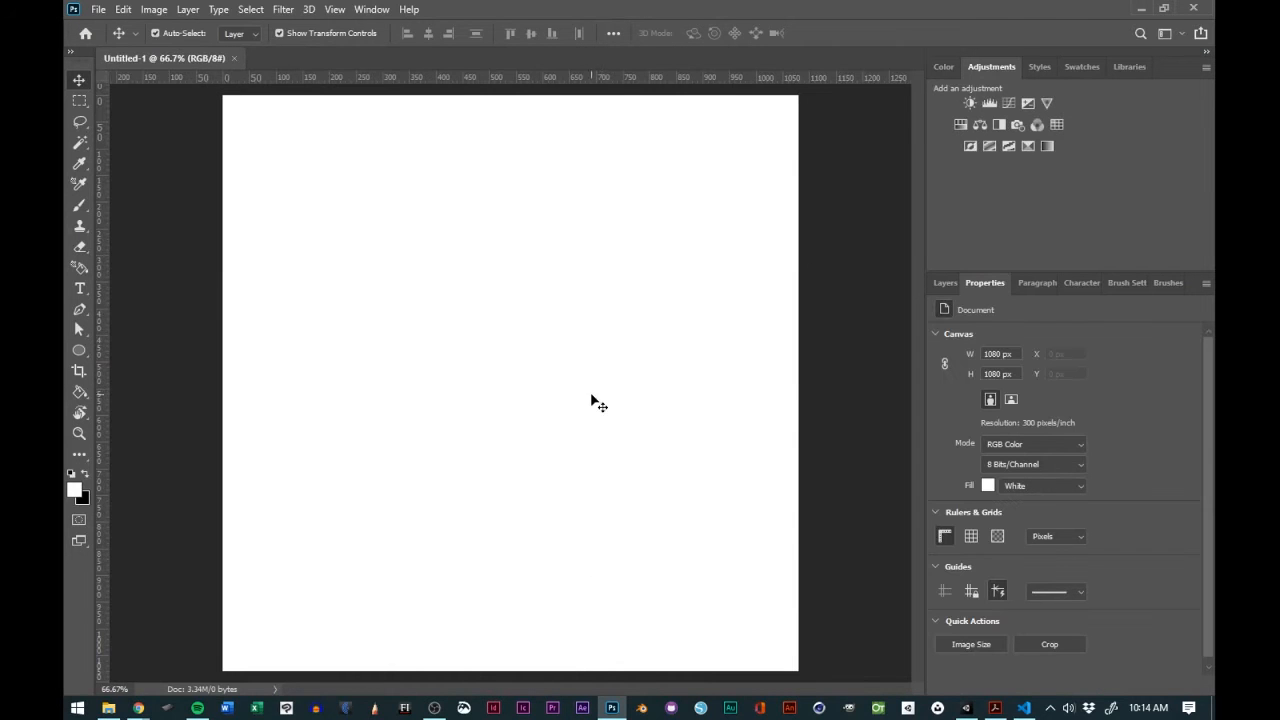
- Make the canvas transparent by replacing the unlocked white background layer with a new empty layer
left_click(945, 283)
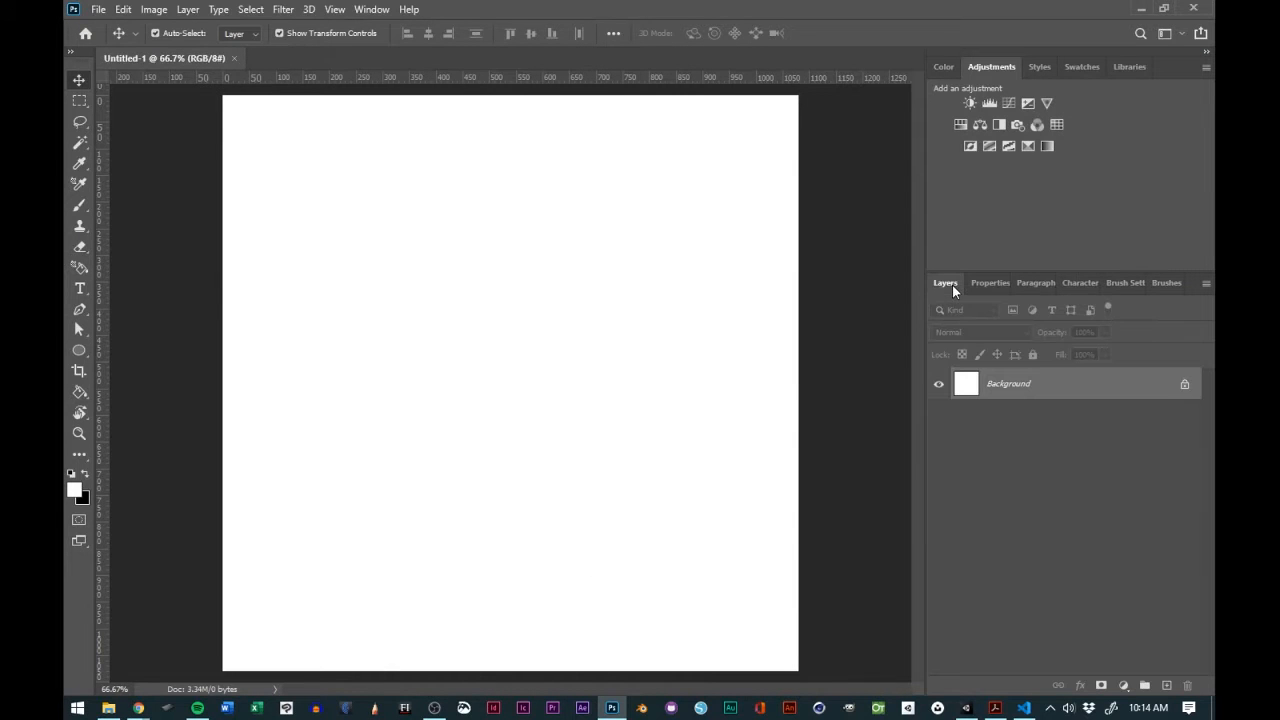
left_click(1185, 386)
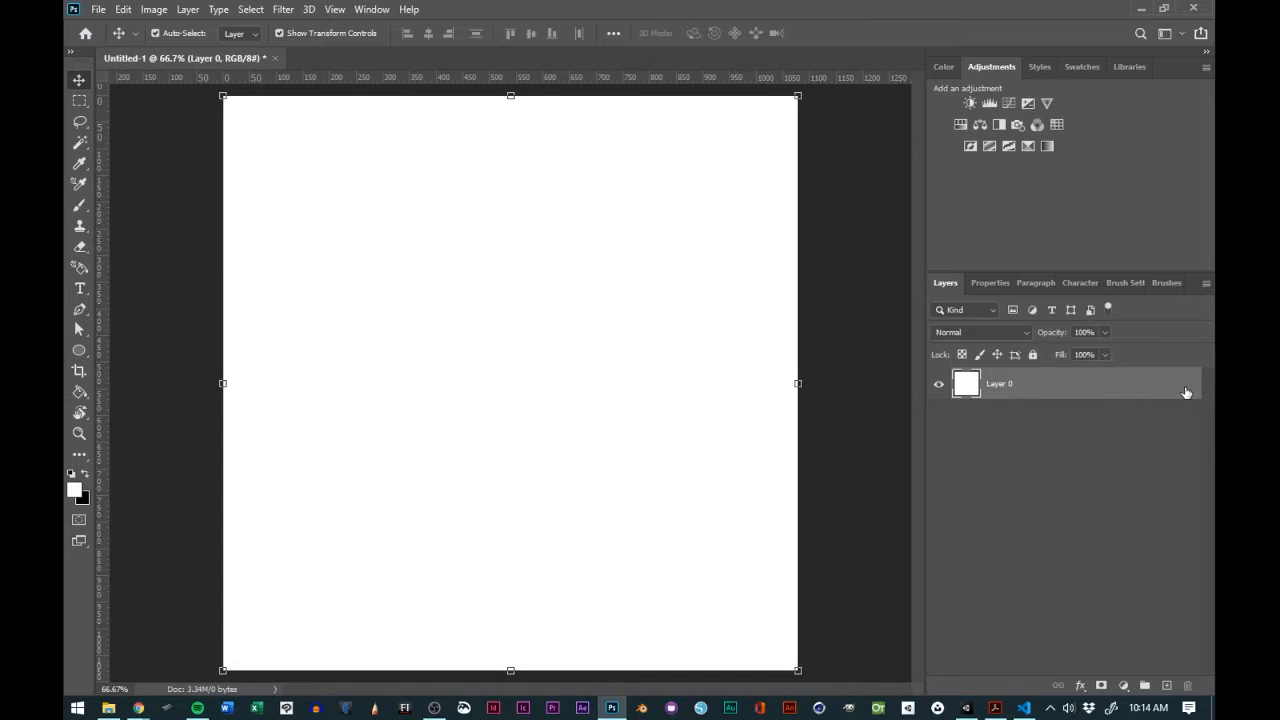
left_click(1166, 685)
left_click(1042, 427)
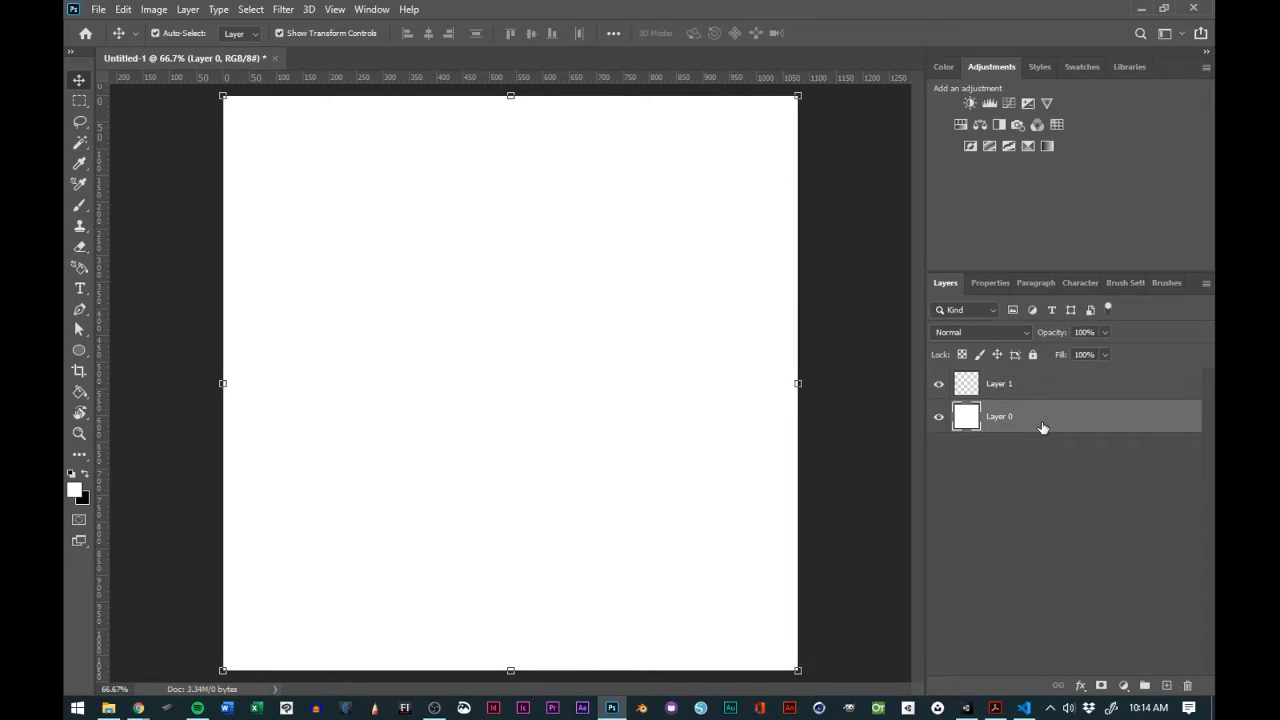
key("Delete")
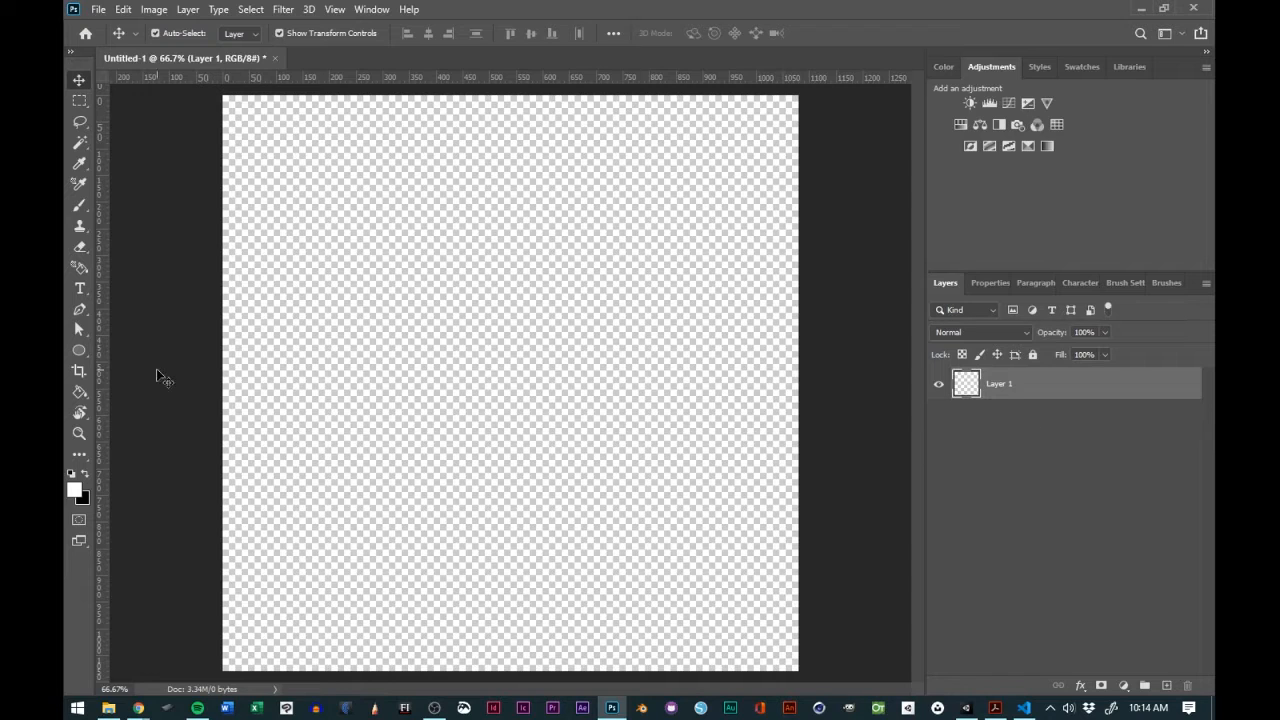
- Draw a white rounded rectangle about 1022 x 1022 px across the canvas and set its corner radii to 168 px
left_click(80, 352)
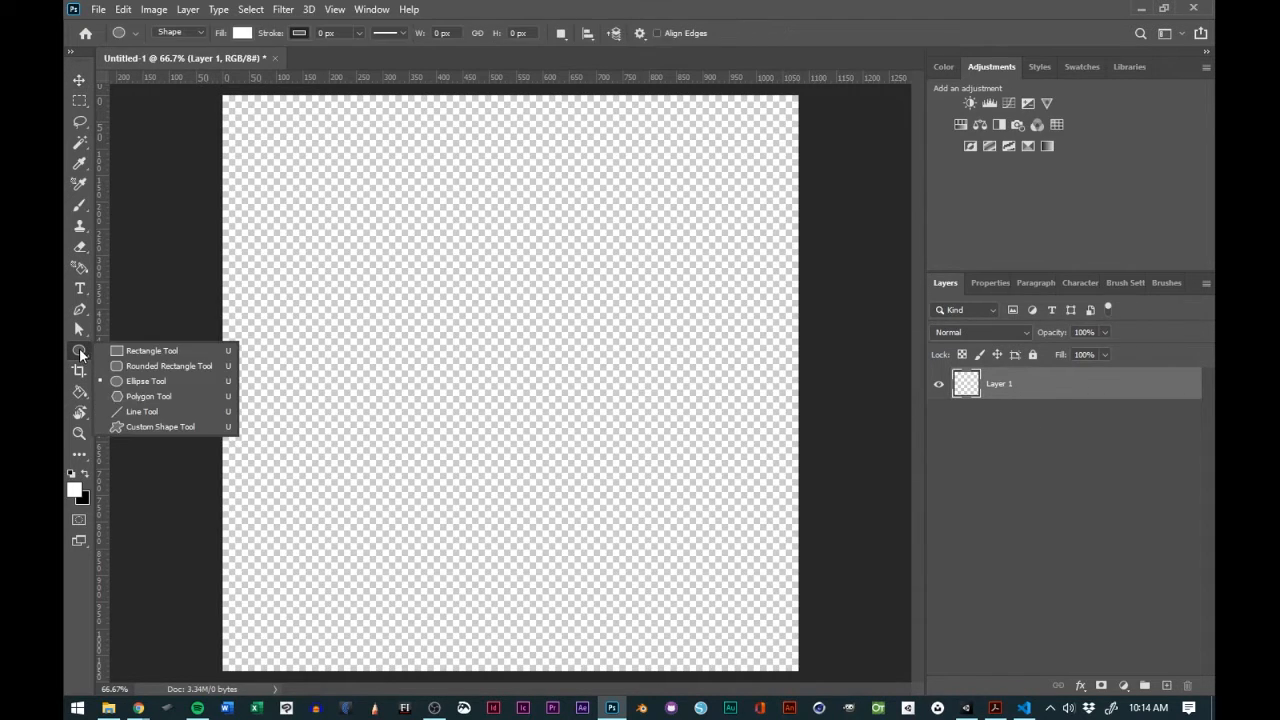
left_click(143, 367)
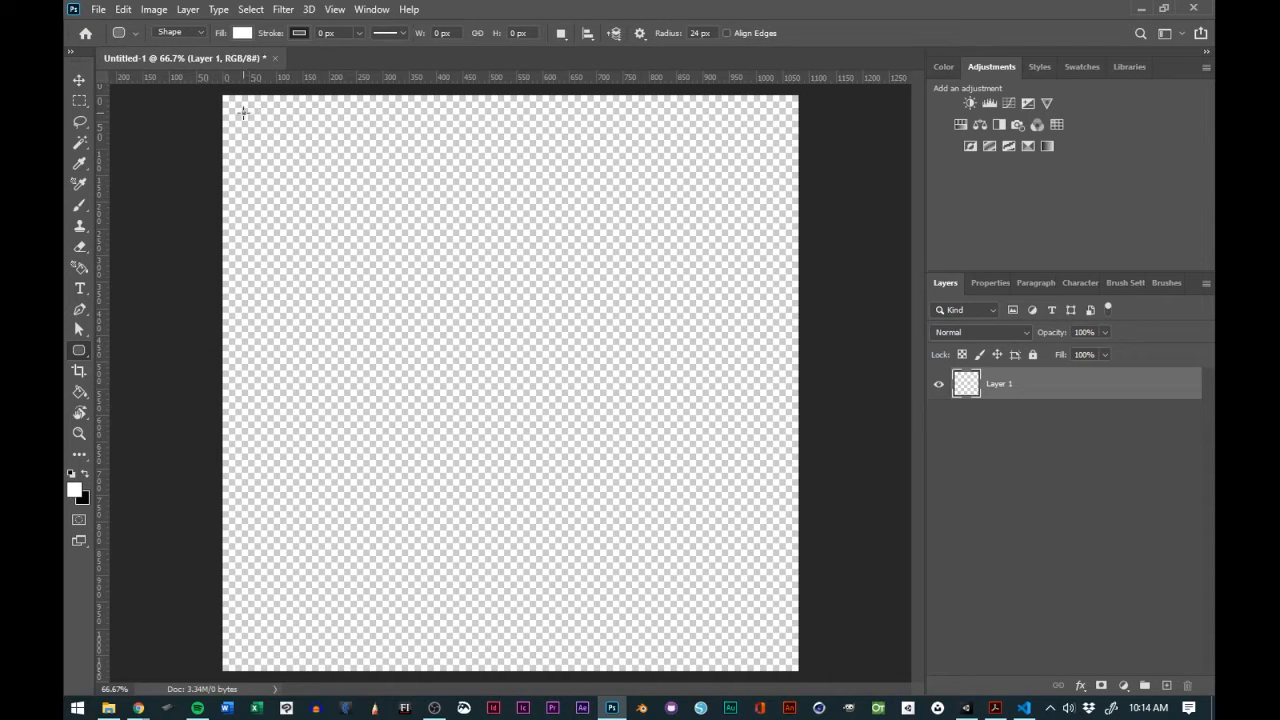
left_click_drag(243, 112, 789, 692)
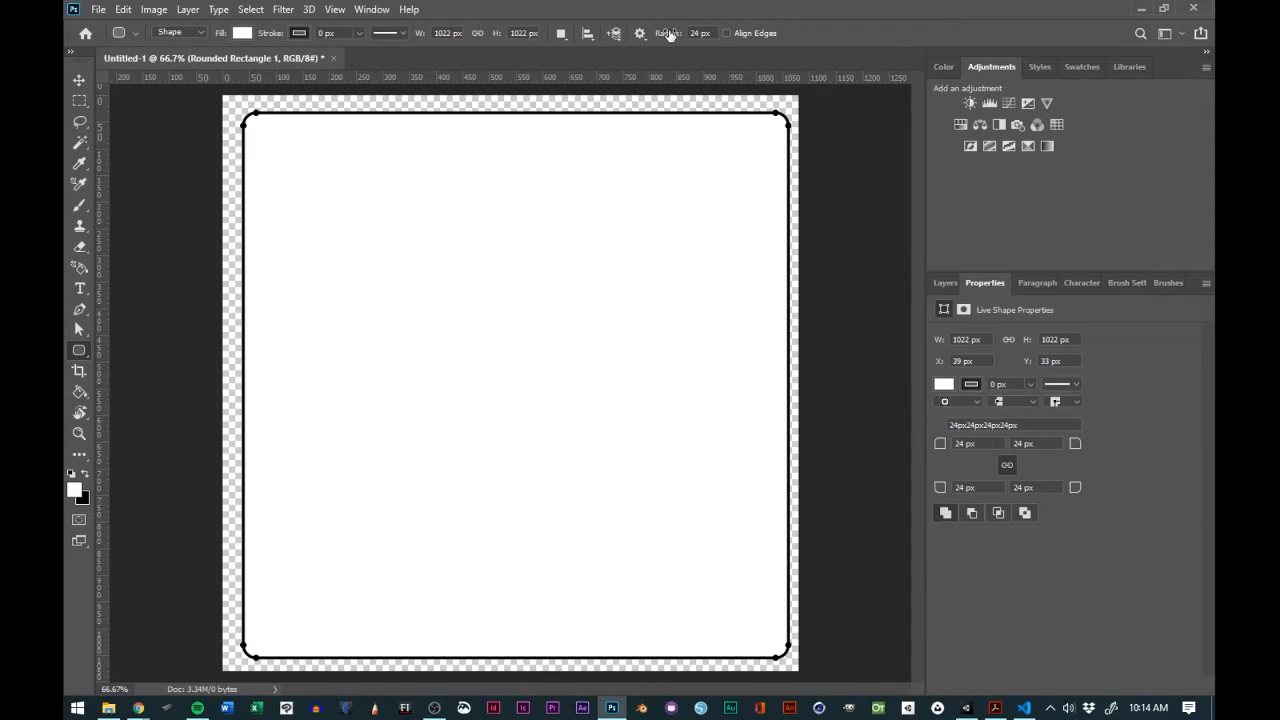
left_click_drag(668, 35, 687, 37)
left_click_drag(942, 446, 1060, 447)
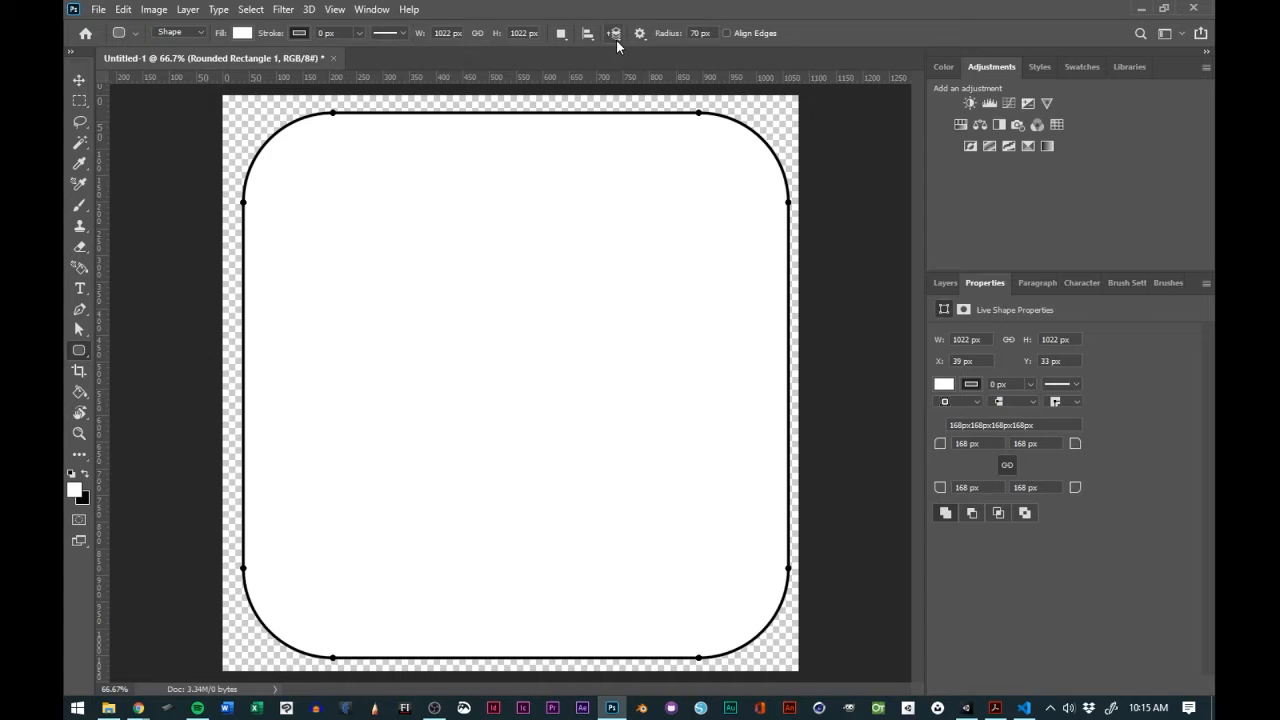
- Center the rounded rectangle horizontally, aligning it to the canvas
left_click(79, 80)
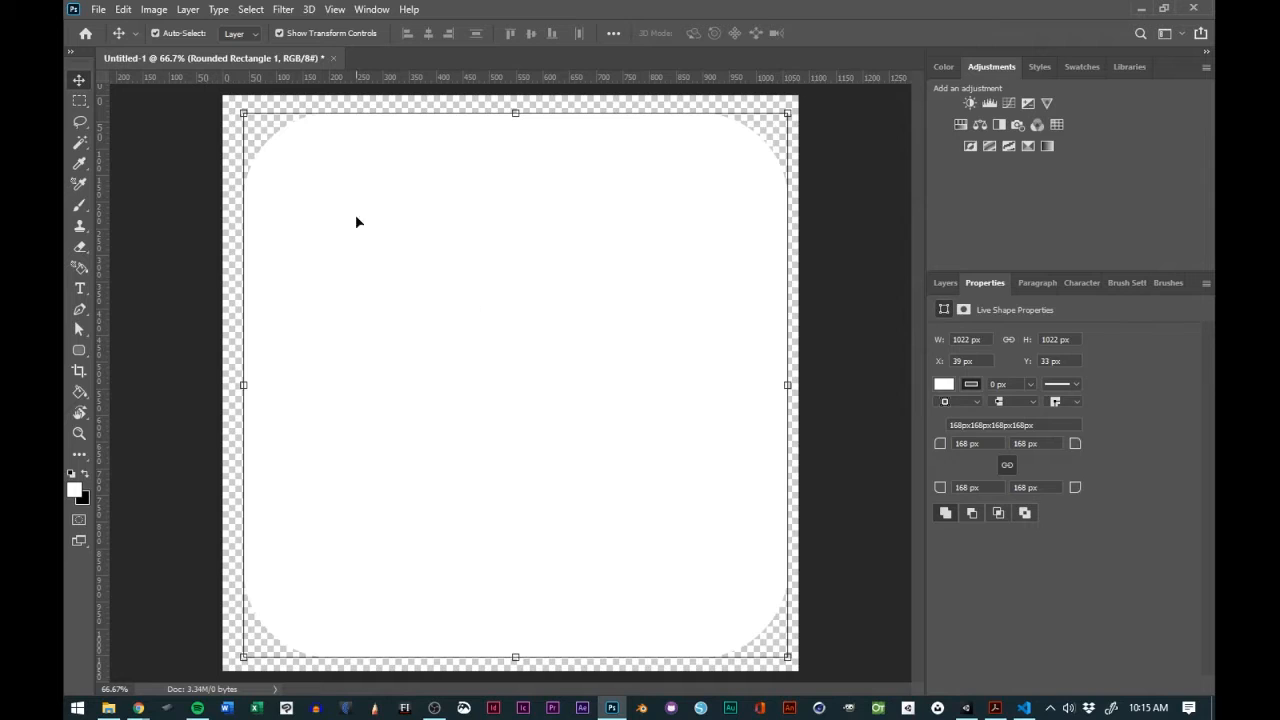
left_click(613, 40)
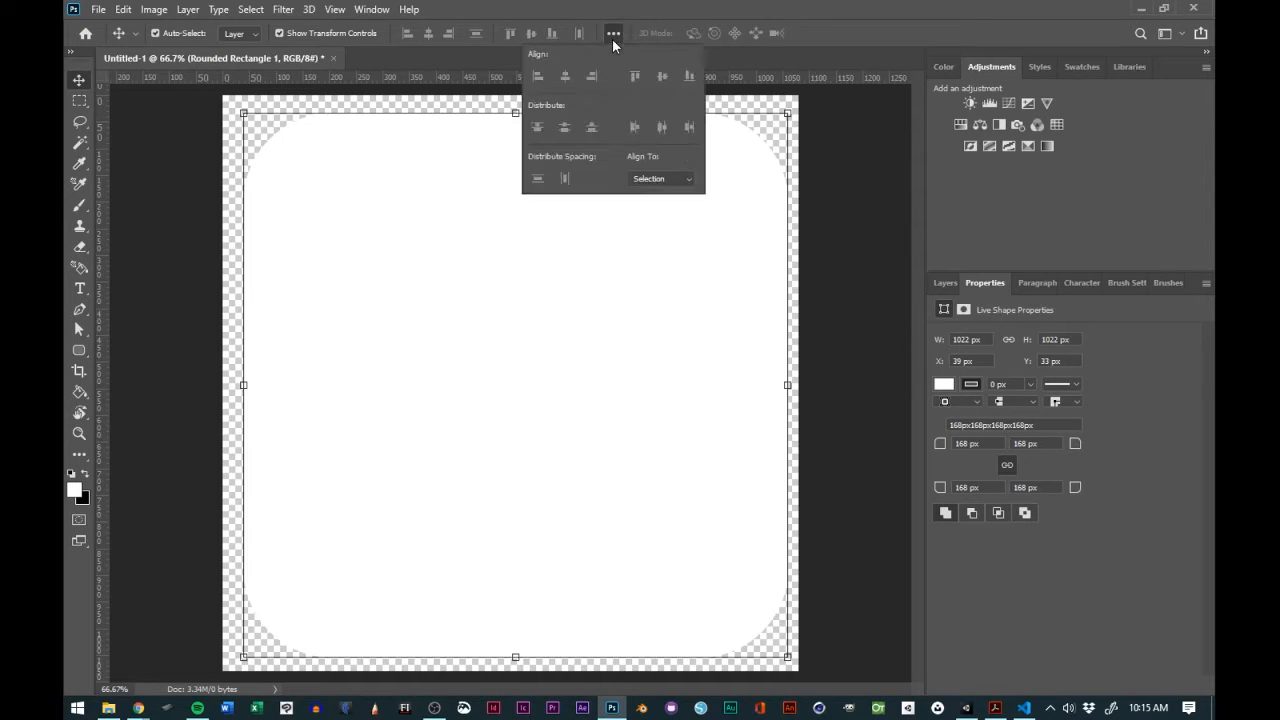
left_click(686, 181)
left_click(668, 205)
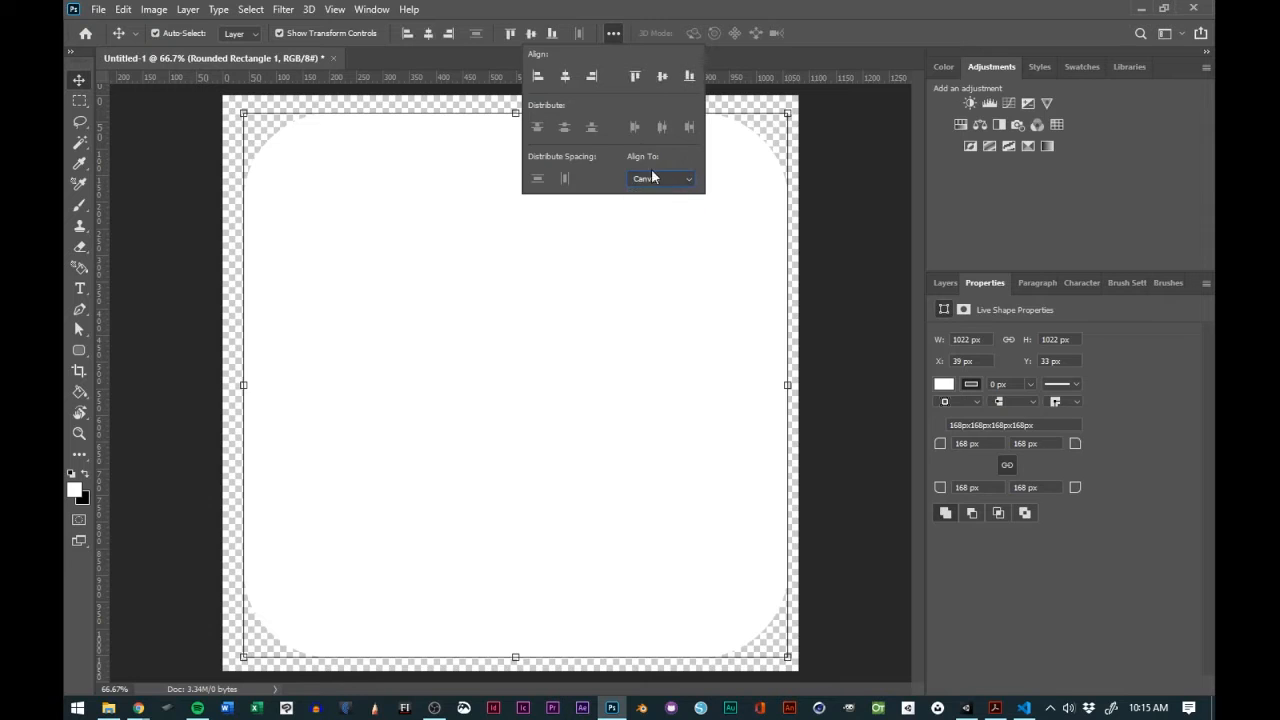
left_click(565, 78)
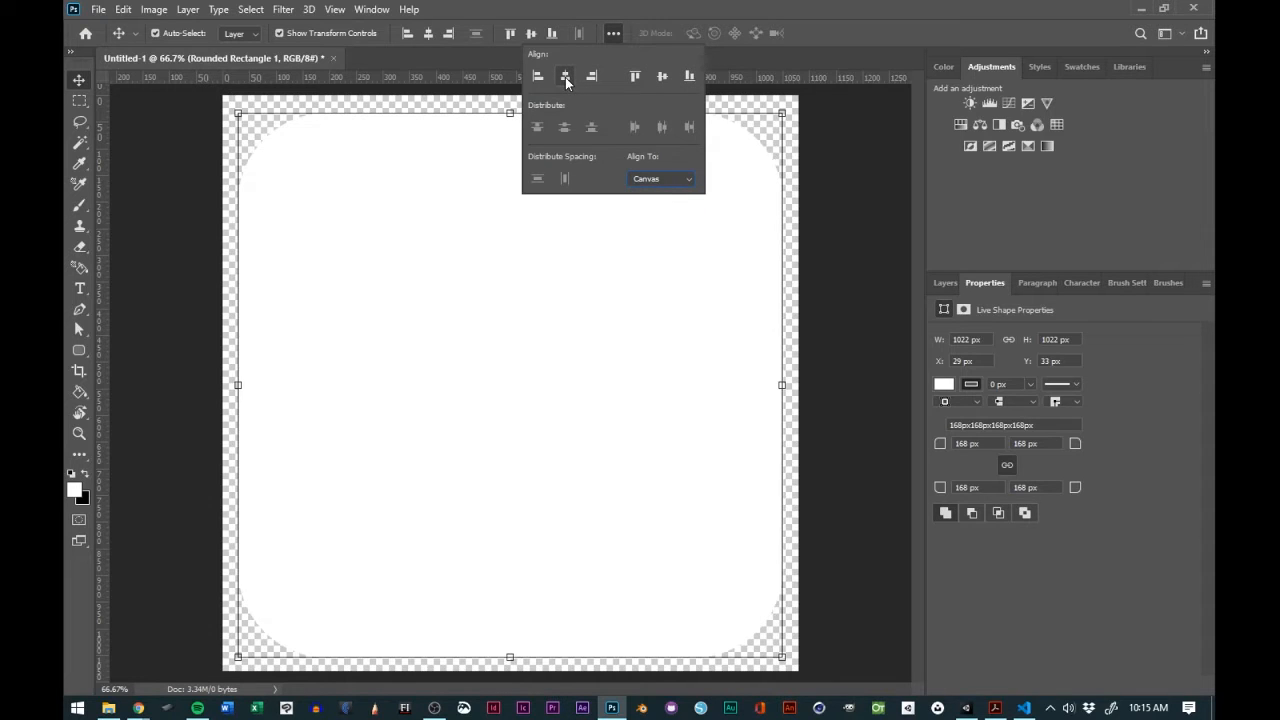
- Center the rounded rectangle vertically on the canvas and deselect it
left_click(662, 78)
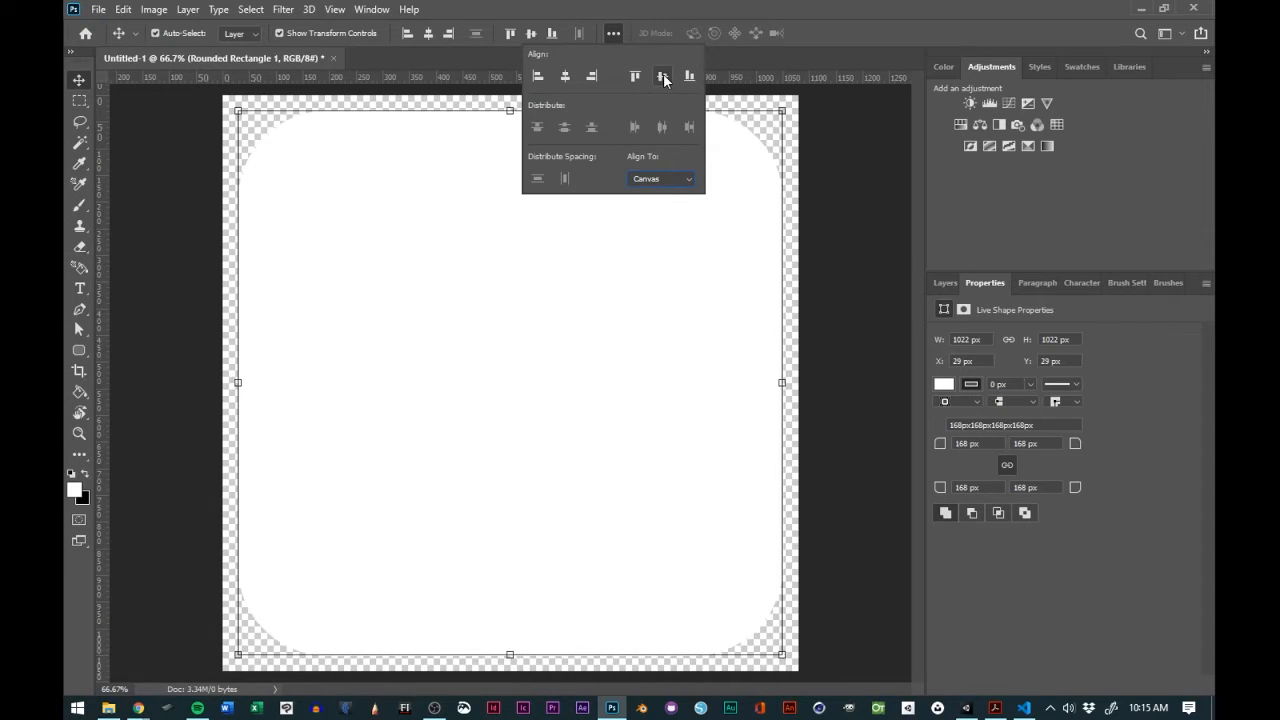
left_click(150, 157)
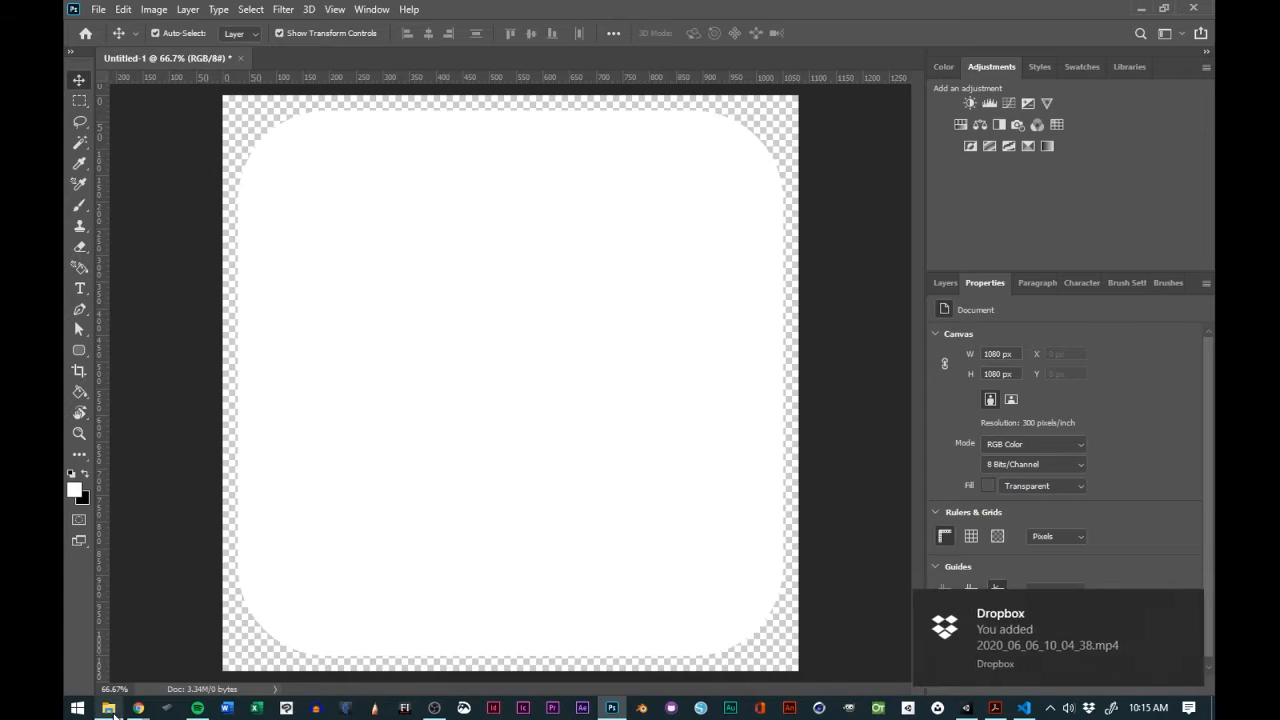
- Place the RIPGF.jpg bust image from the Desktop folder into the icon document
left_click(1183, 601)
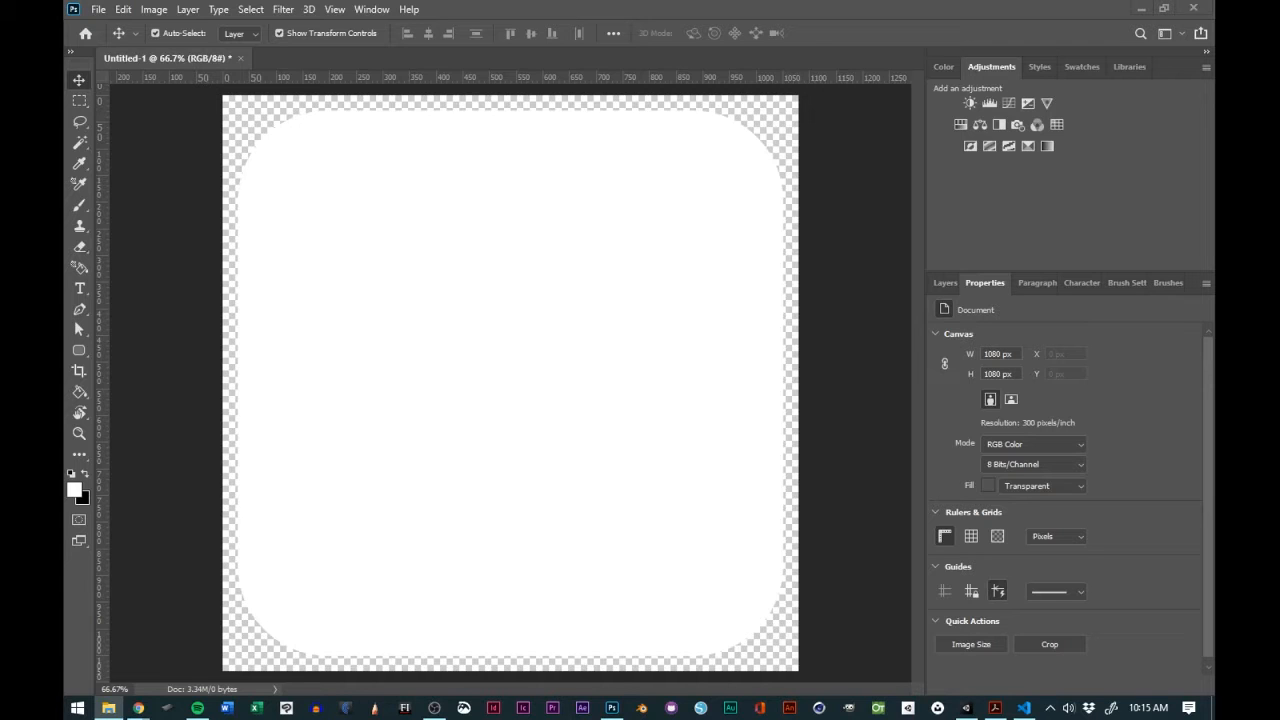
left_click_drag(586, 2, 888, 26)
scroll(741, 340, "down", 6)
scroll(778, 324, "up", 4)
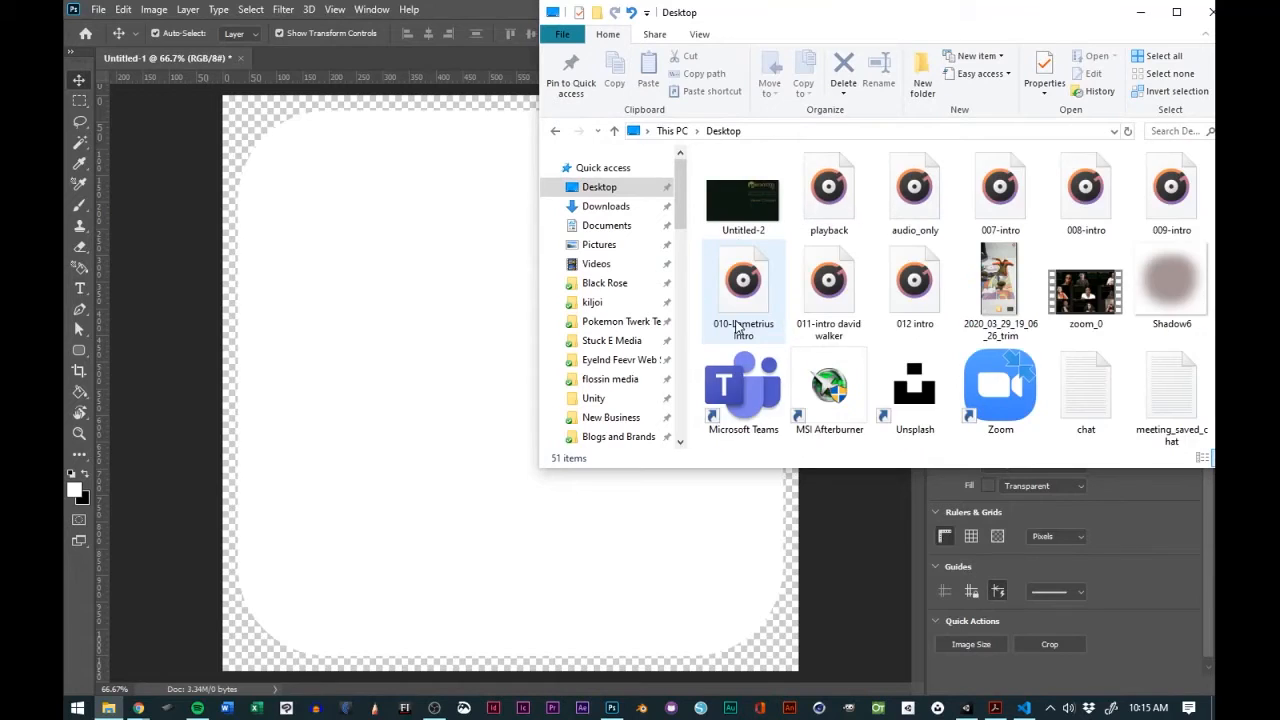
scroll(960, 355, "down", 1)
left_click_drag(1000, 376, 402, 363)
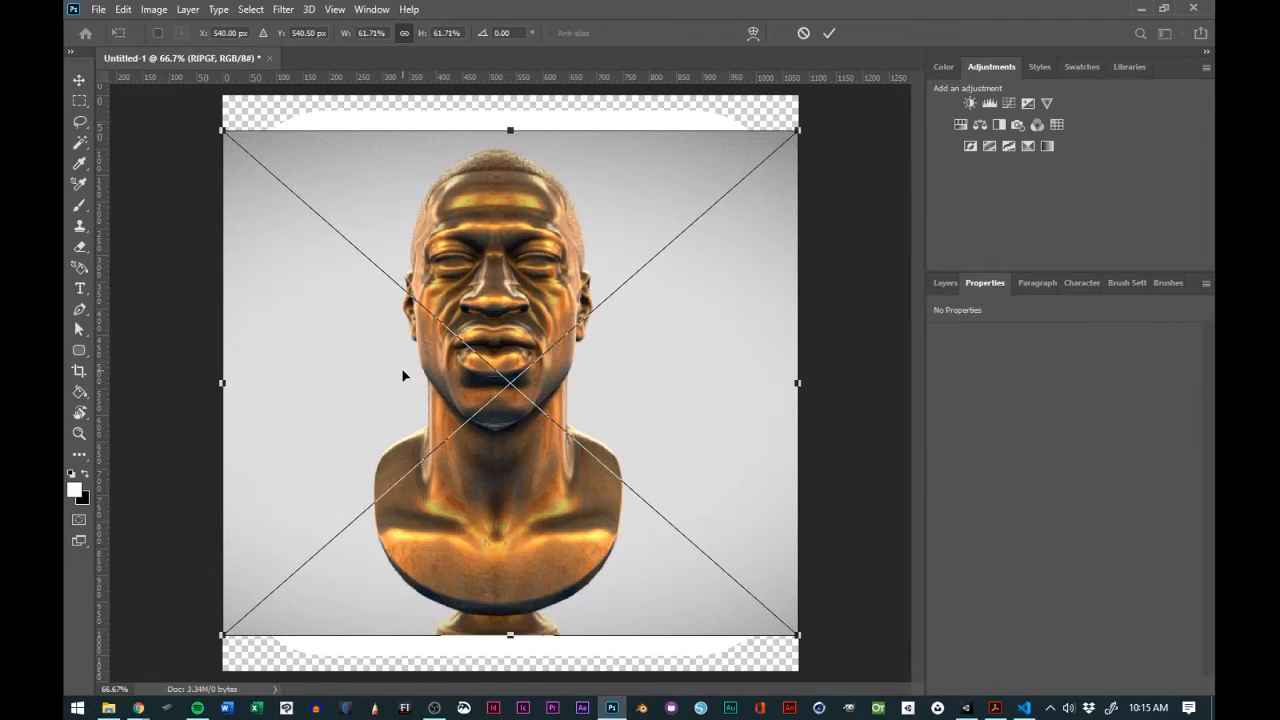
- Scale the placed bust image proportionally to about 68.56% so it covers the rounded rectangle, adjust its position and commit the transform
left_click_drag(509, 131, 510, 102)
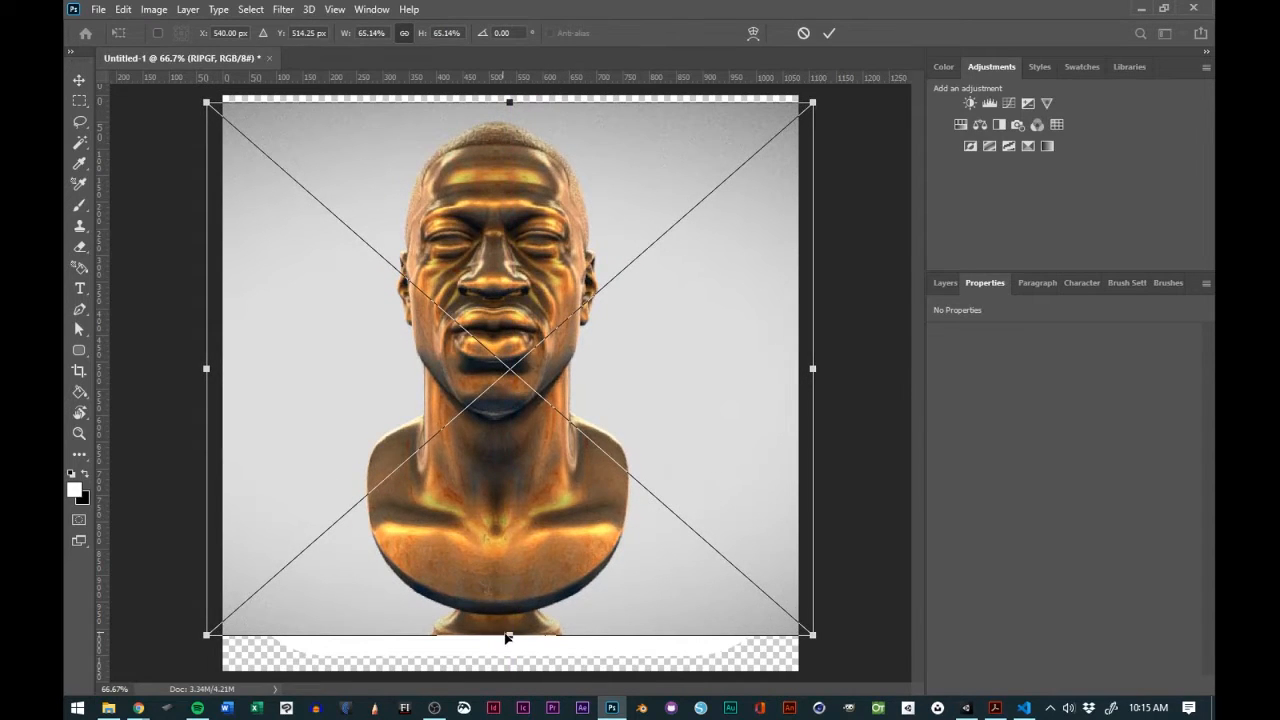
left_click_drag(507, 636, 513, 665)
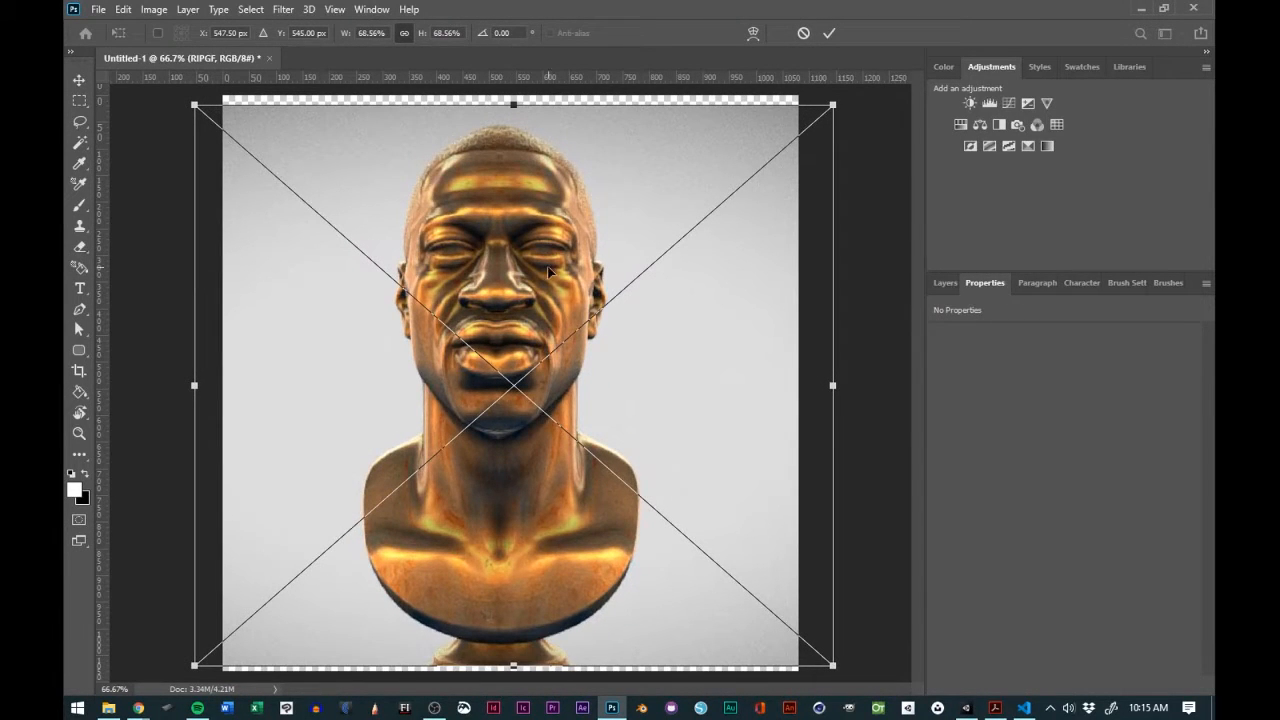
left_click_drag(603, 262, 602, 259)
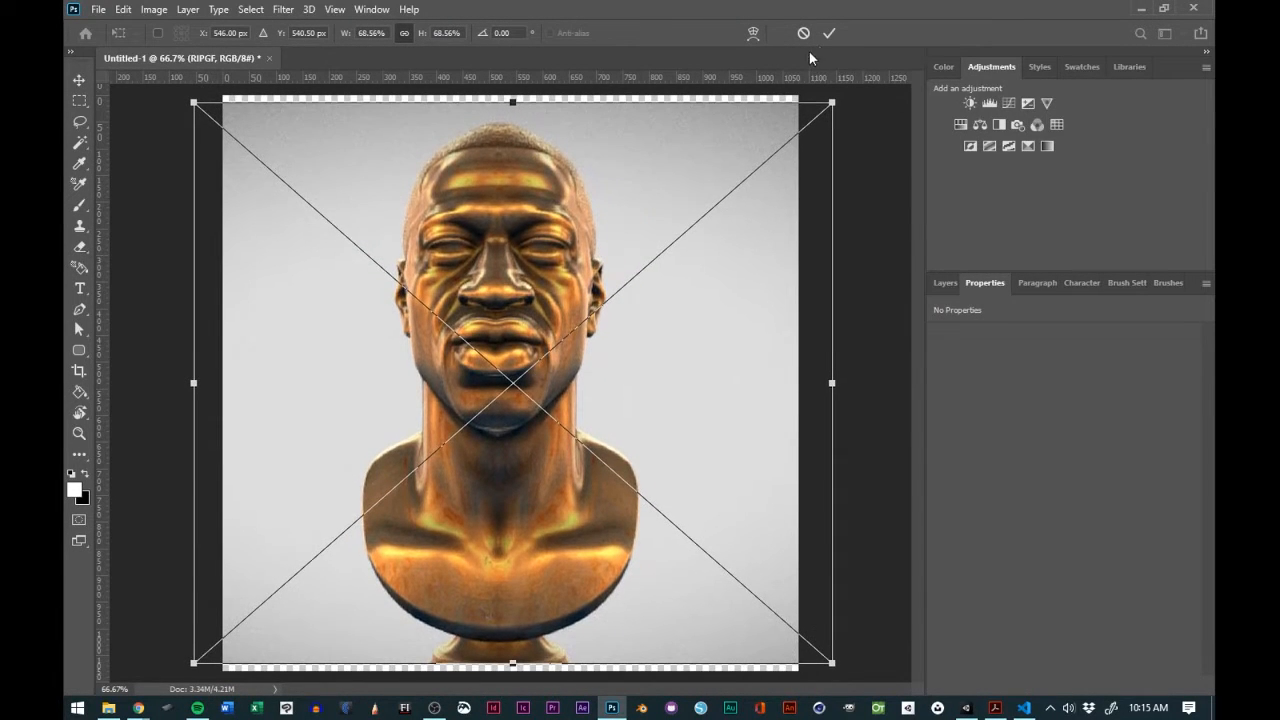
left_click(830, 33)
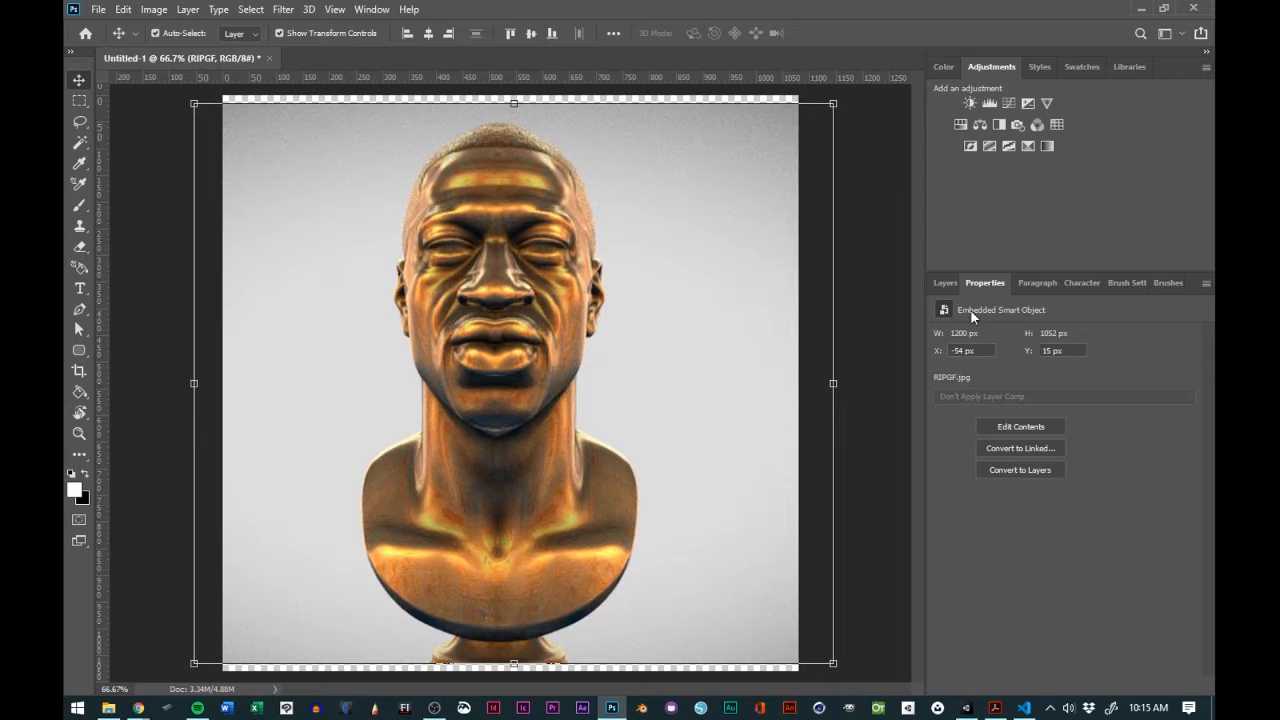
- Clip the RIPGF layer to the rounded rectangle with a clipping mask and shift the image slightly to center the bust
left_click(945, 283)
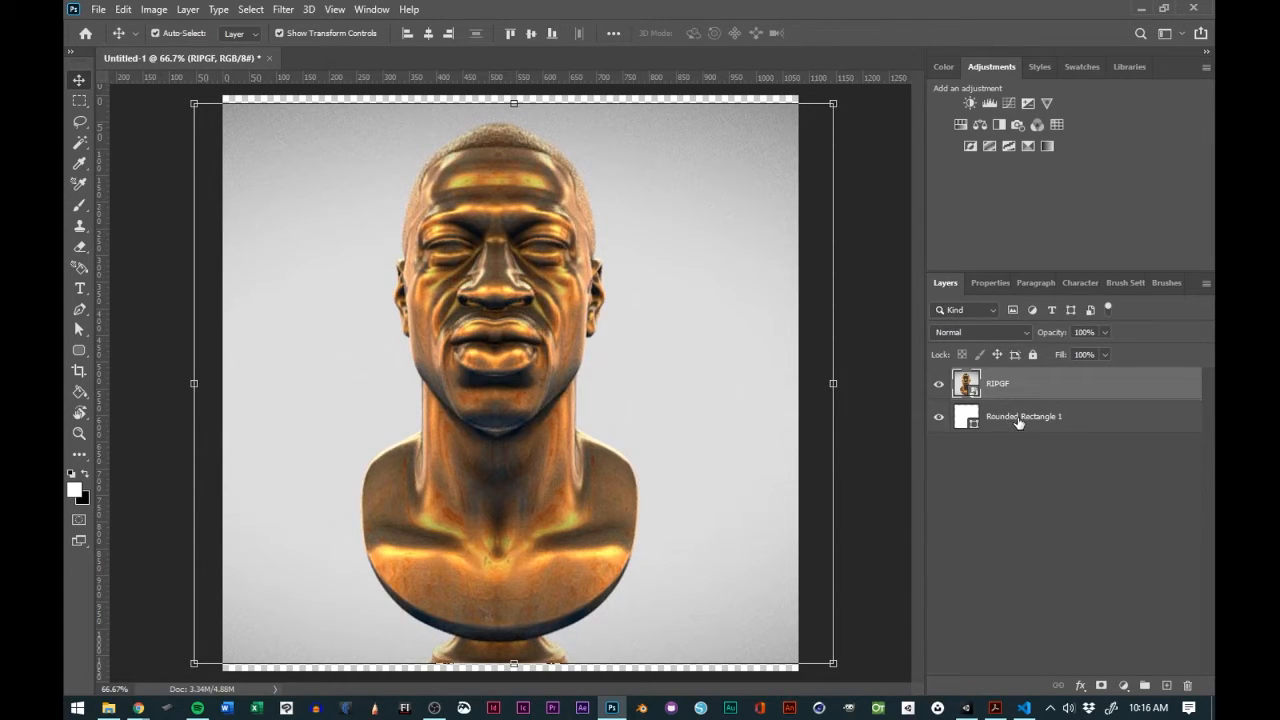
right_click(1003, 387)
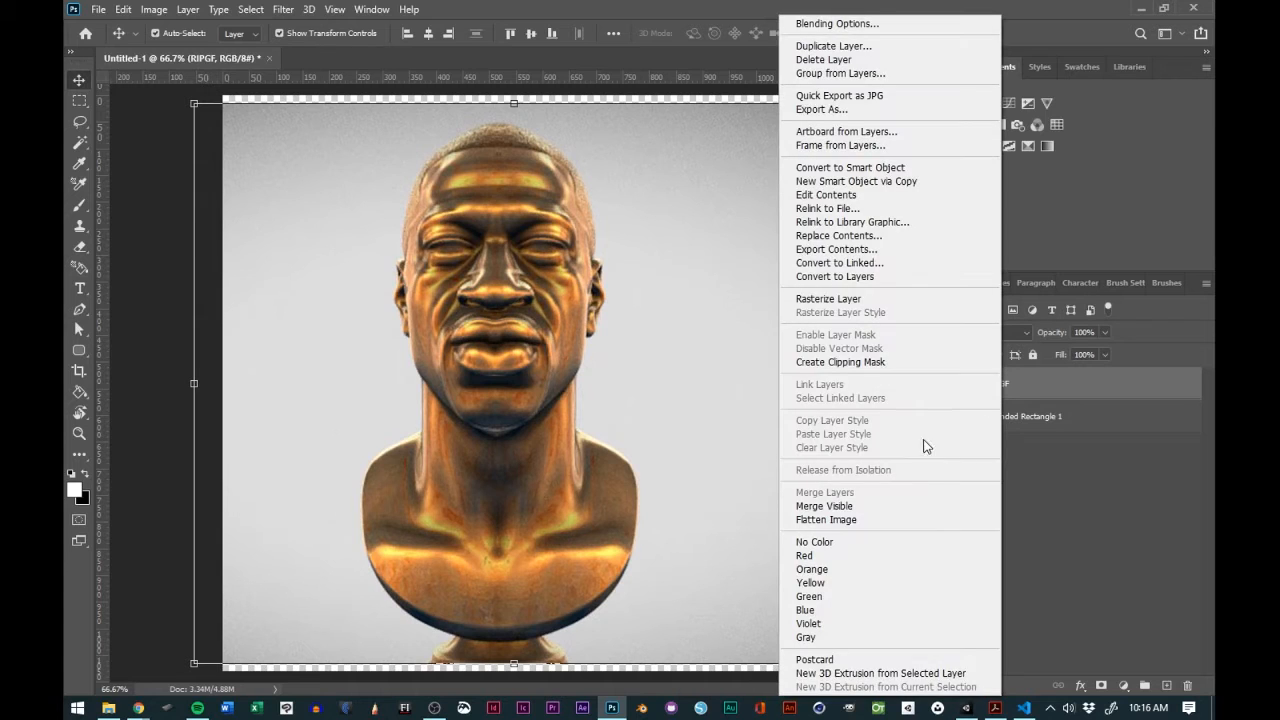
left_click(873, 369)
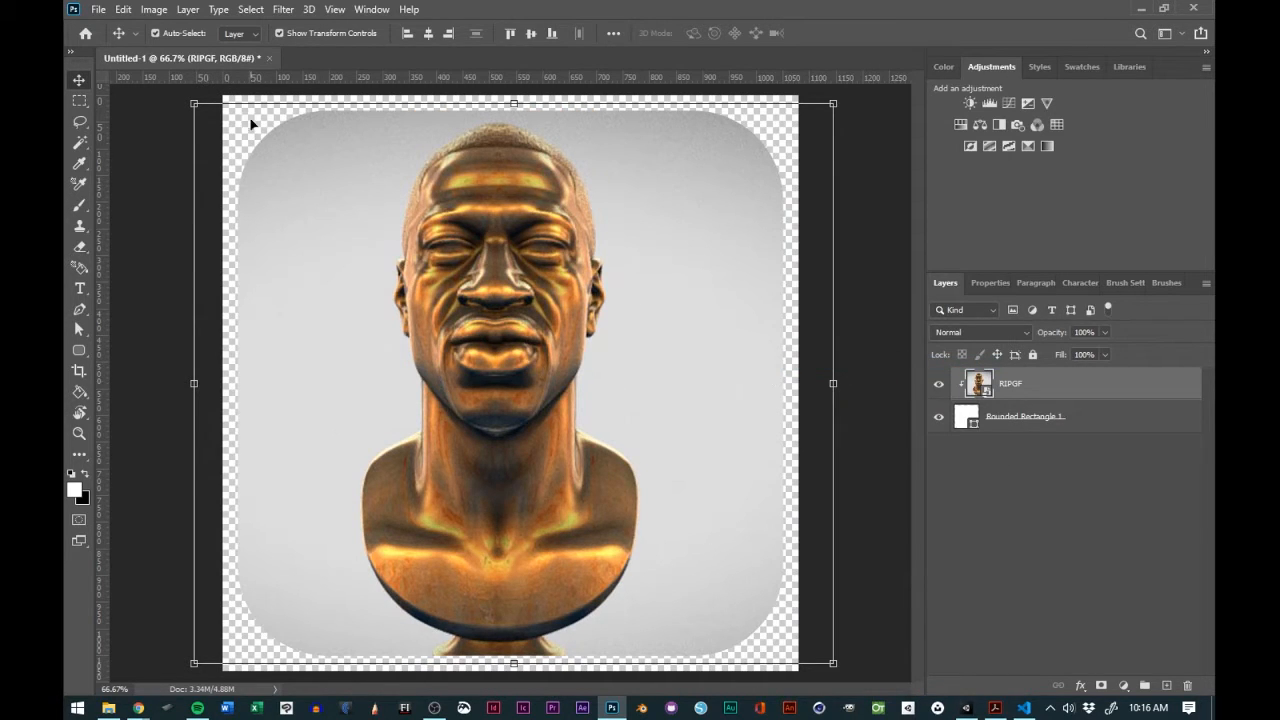
left_click_drag(480, 377, 488, 375)
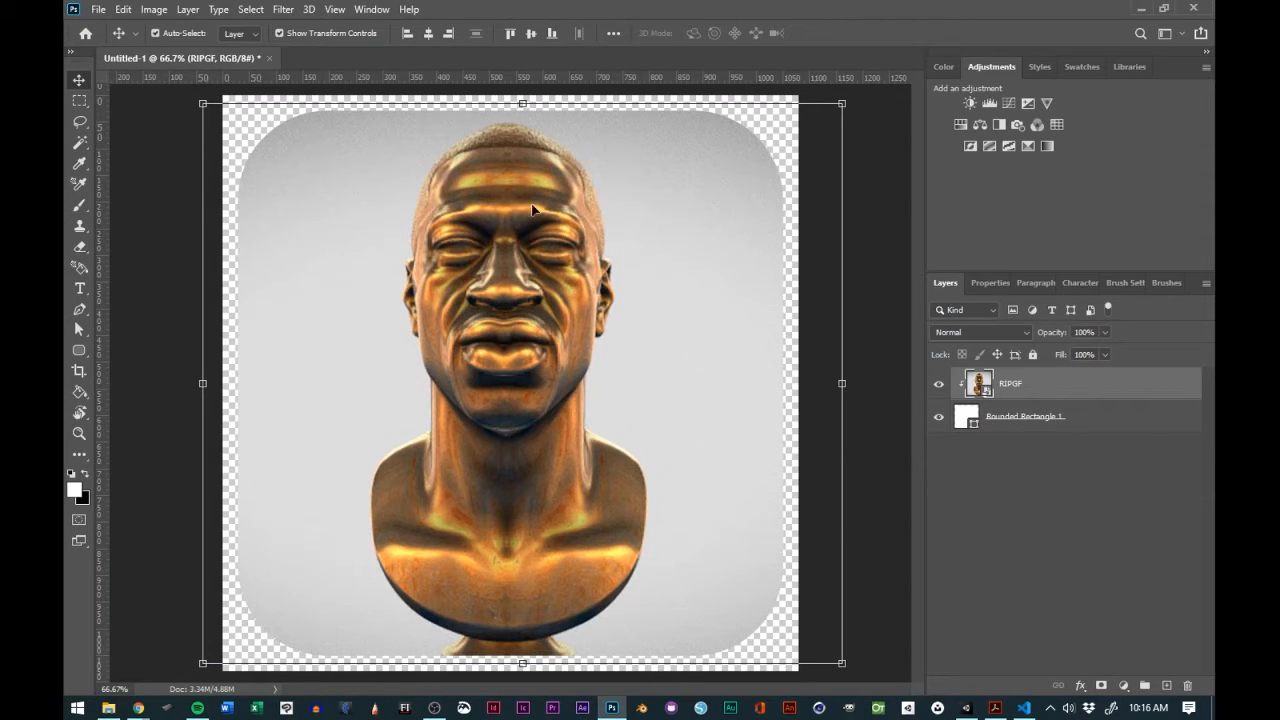
- Create a layer group and move the RIPGF and rounded rectangle layers into it
left_click(1144, 686)
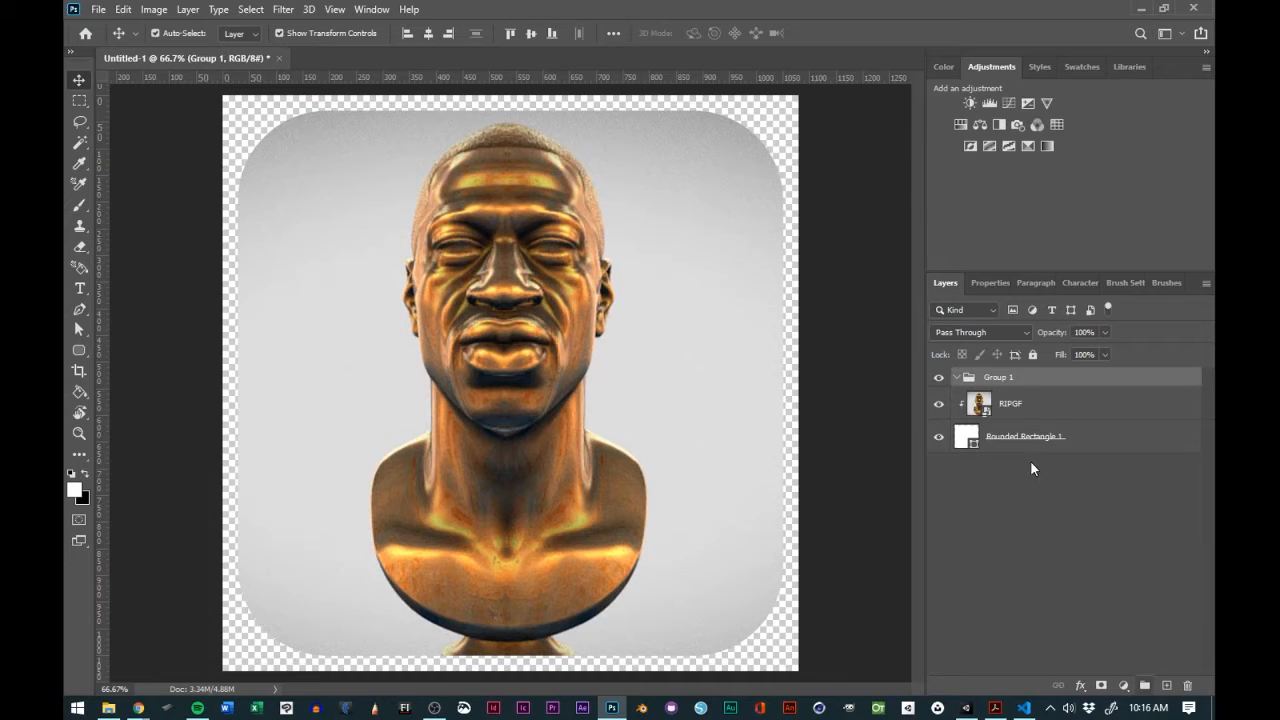
left_click(1026, 408)
left_click(1088, 444, "shift")
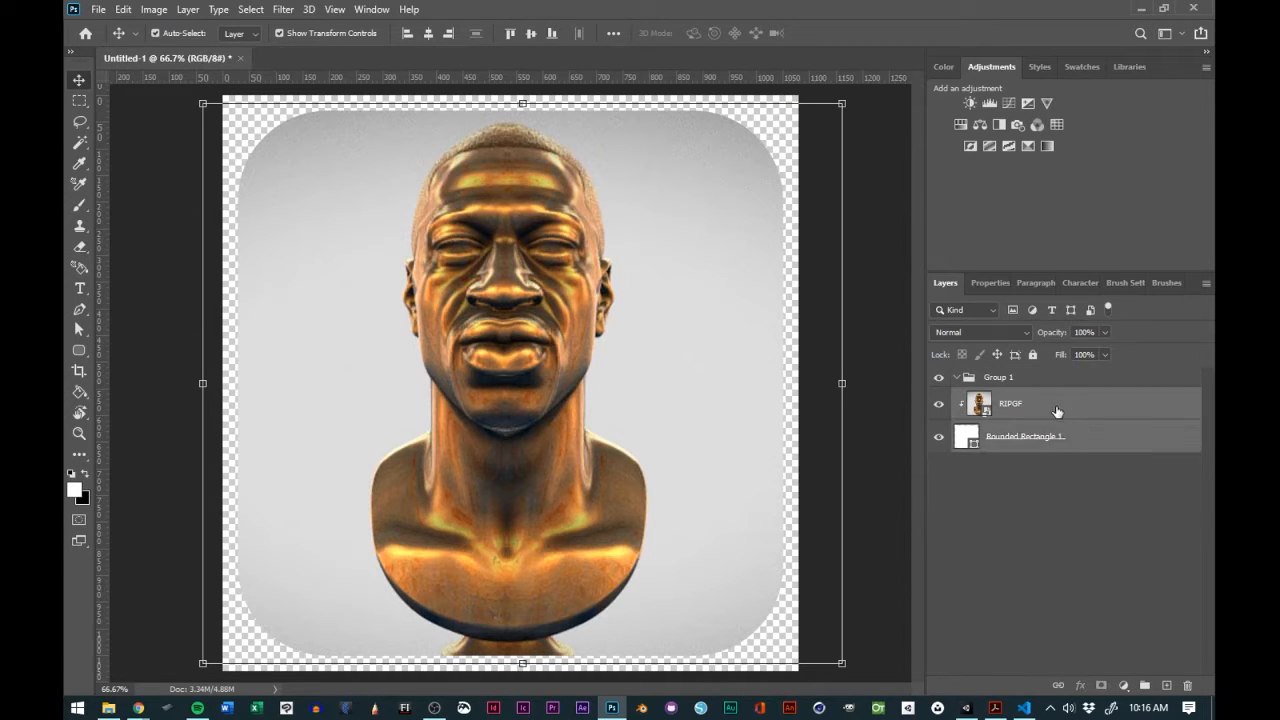
left_click_drag(1057, 411, 1050, 383)
- Rename the layer group as App Icon and collapse it
left_click(1010, 379)
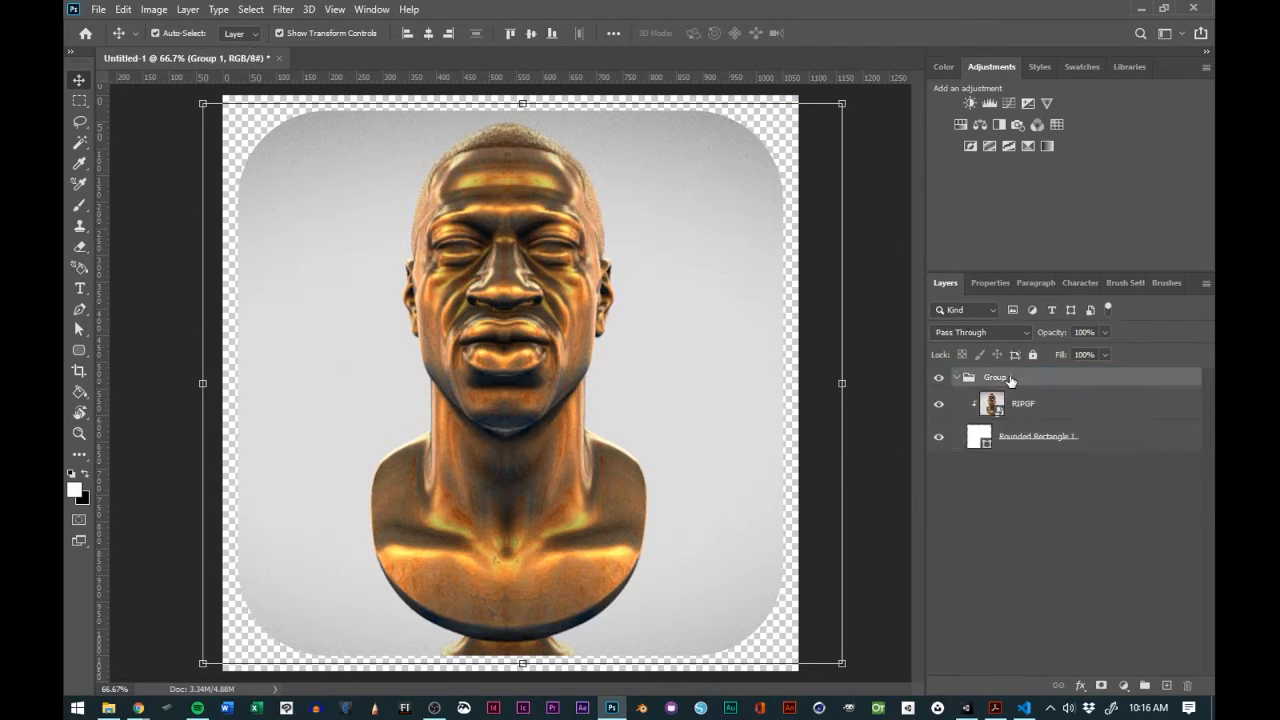
double_click(1010, 379)
type("App Icon")
left_click(1005, 548)
left_click(956, 377)
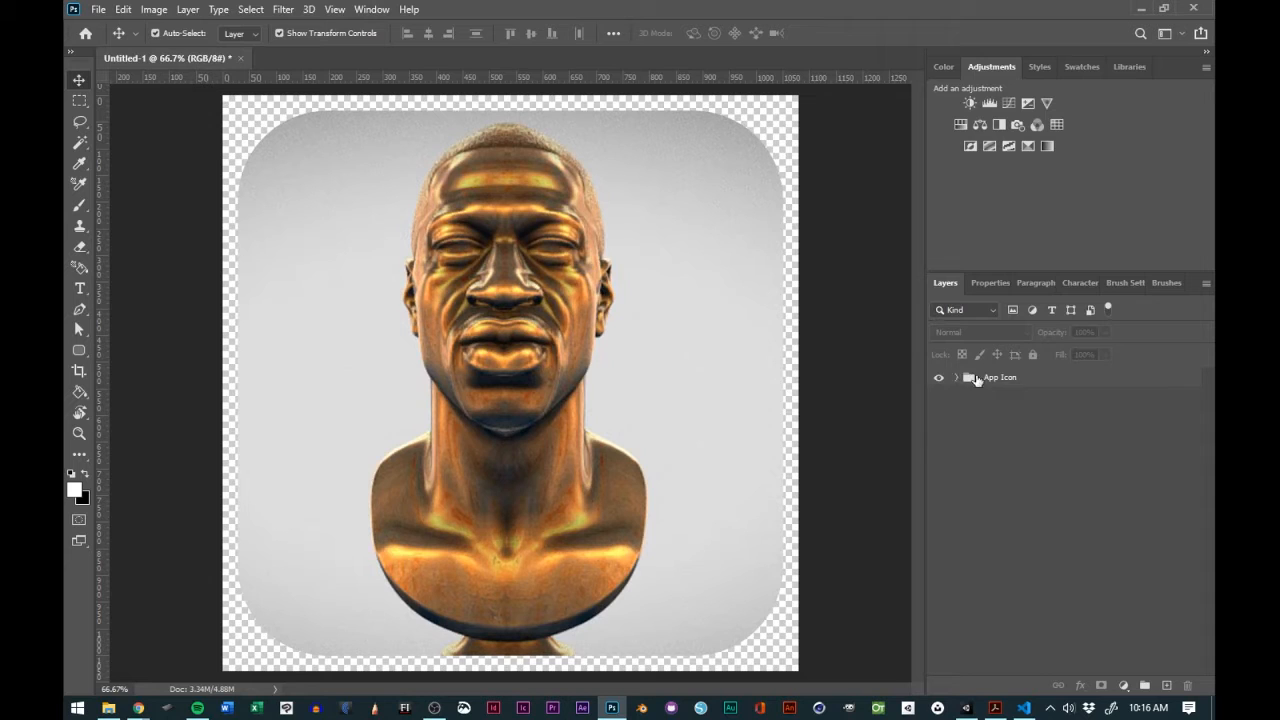
- Try various preset layer styles on the App Icon group, including puzzle, gradient, gold and glossy black ones
left_click(994, 381)
right_click(994, 381)
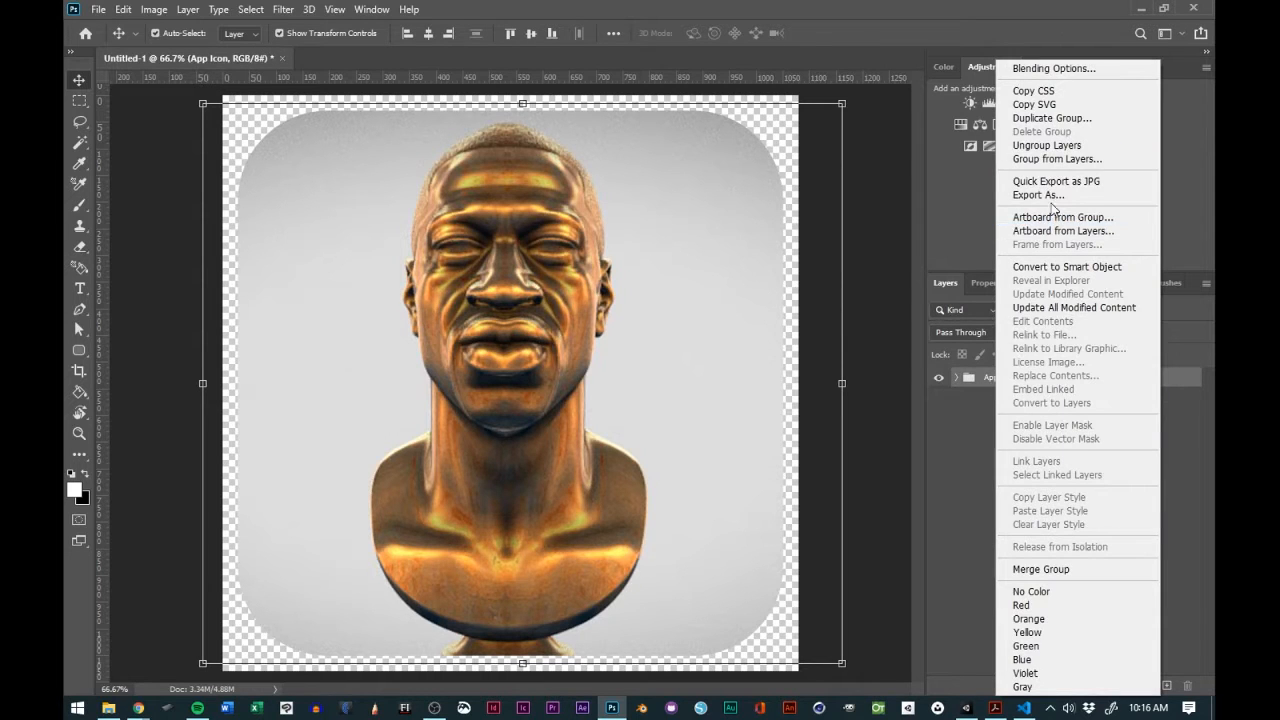
left_click(1052, 68)
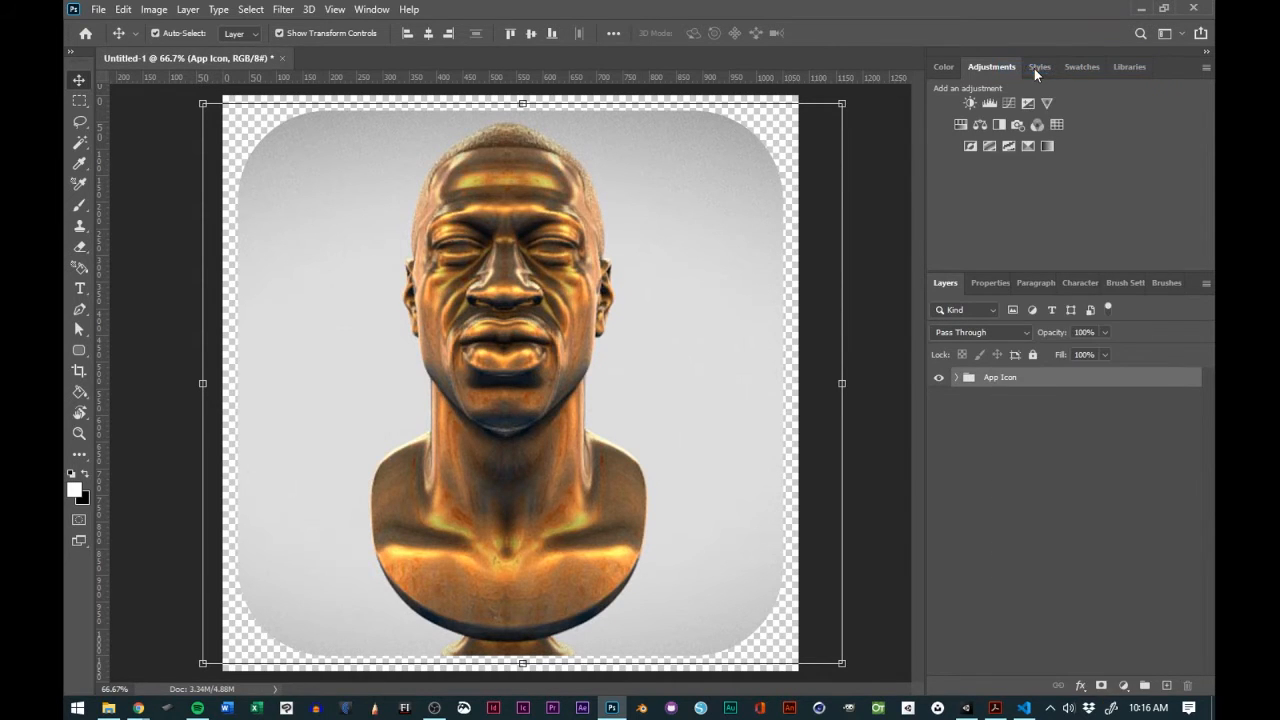
left_click_drag(675, 155, 766, 82)
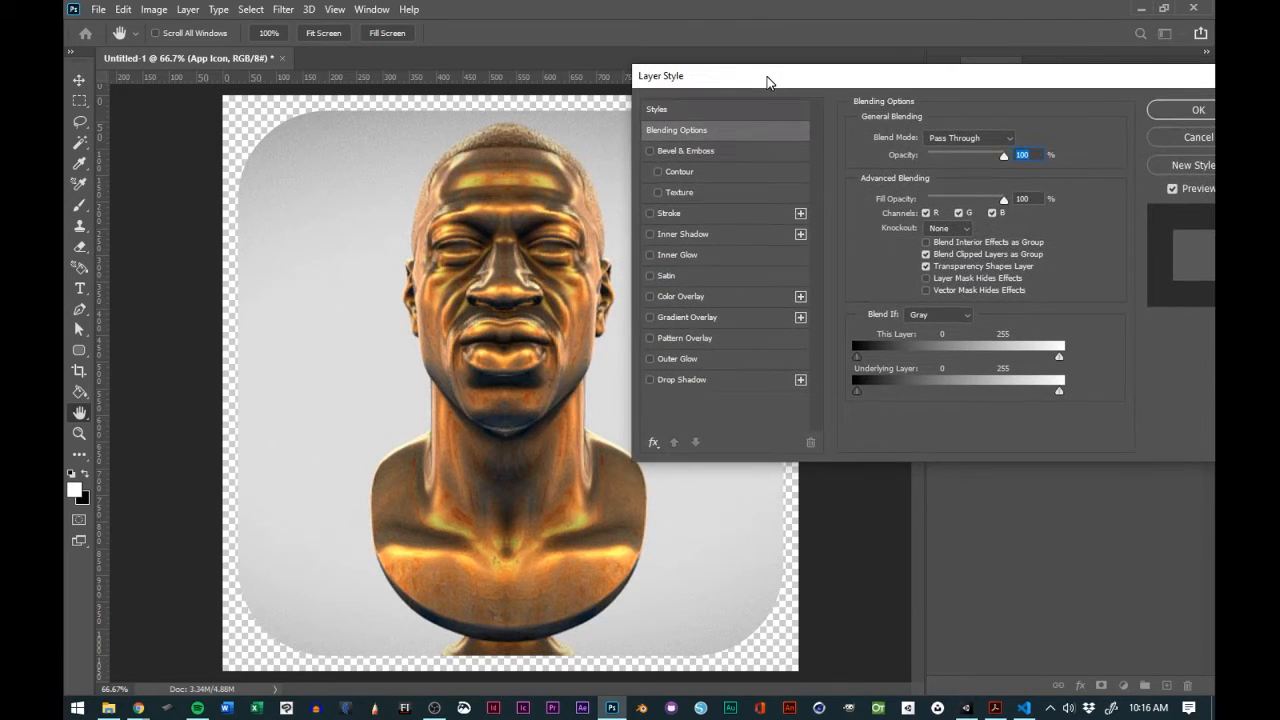
left_click(658, 110)
left_click(884, 143)
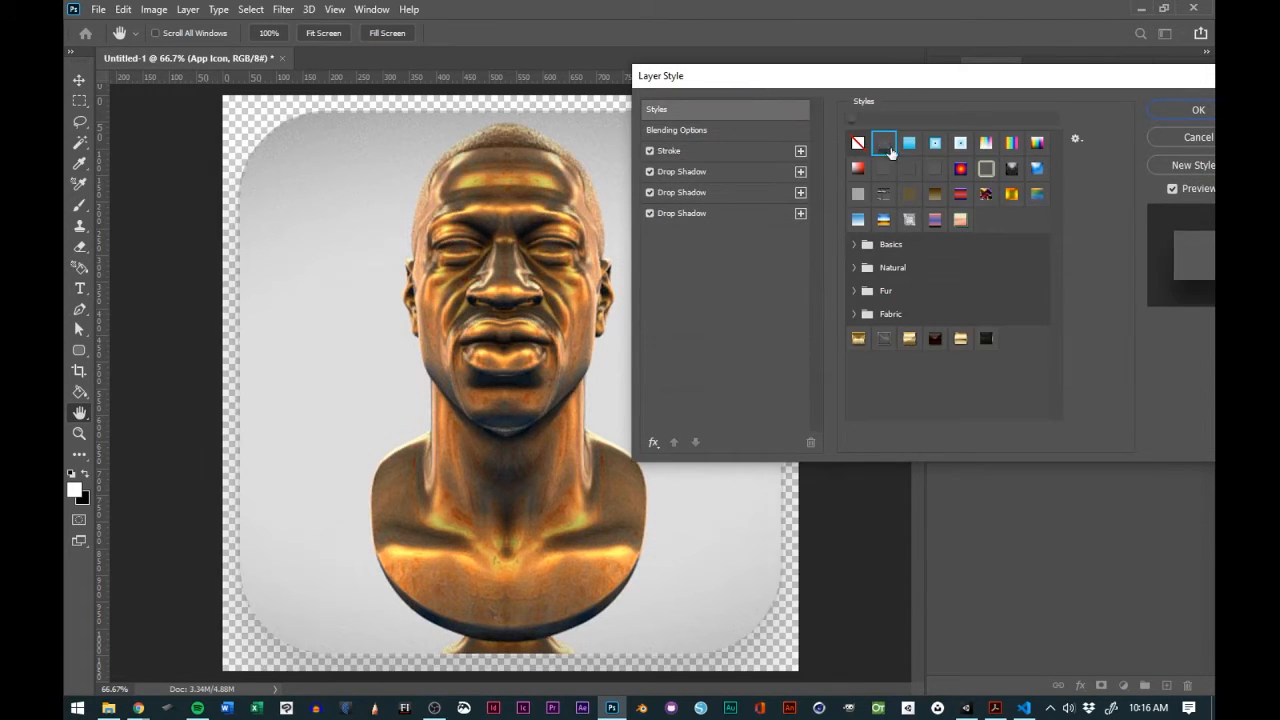
left_click(909, 143)
left_click(935, 143)
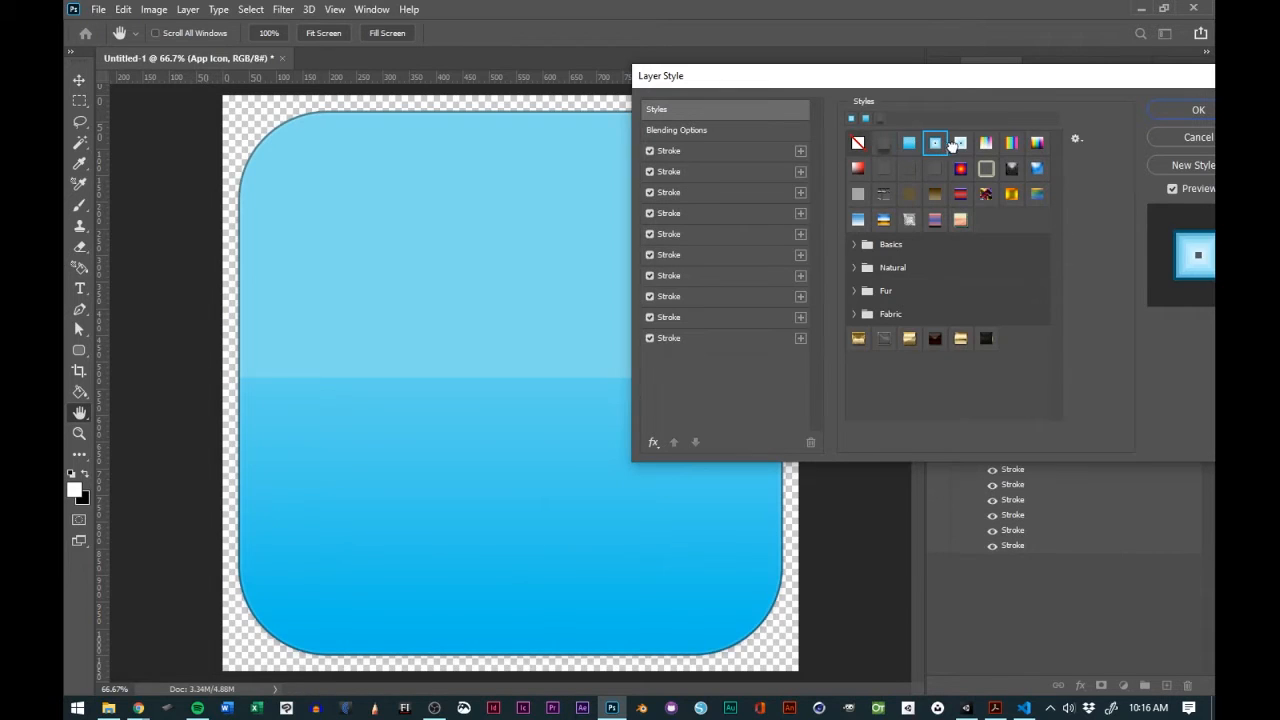
left_click(960, 143)
left_click(986, 143)
left_click(1010, 146)
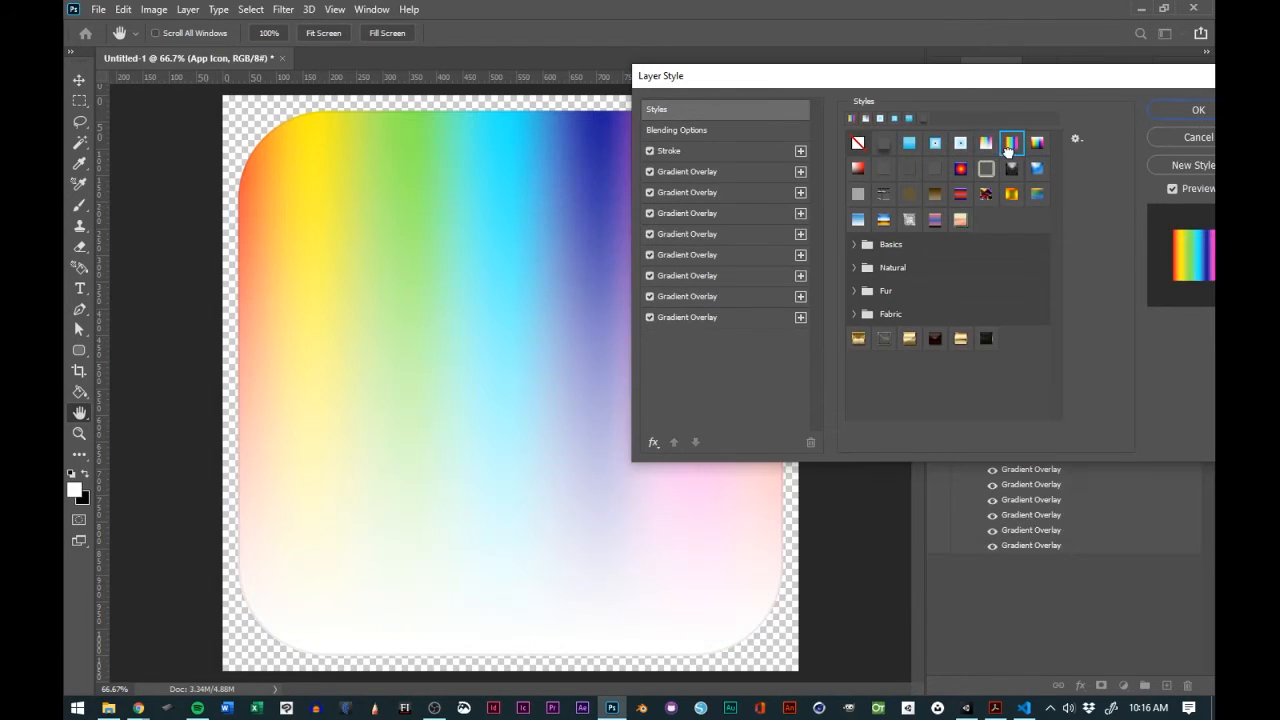
left_click(988, 168)
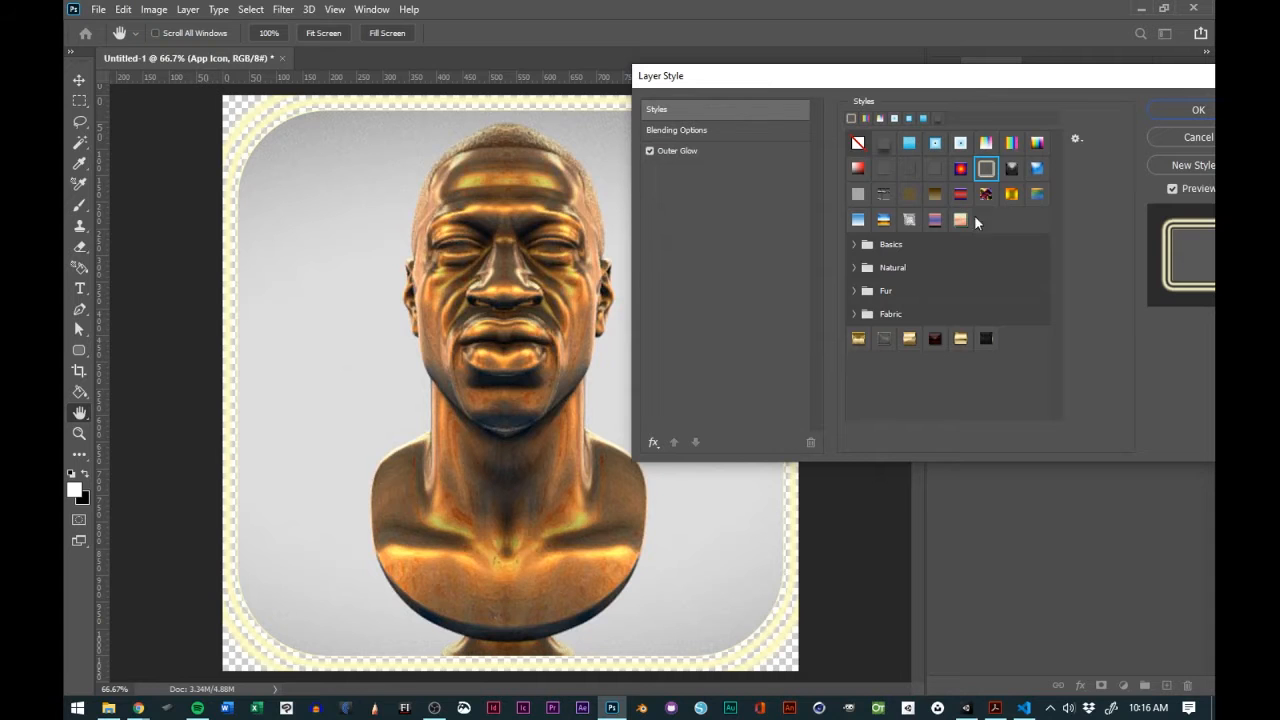
left_click(884, 194)
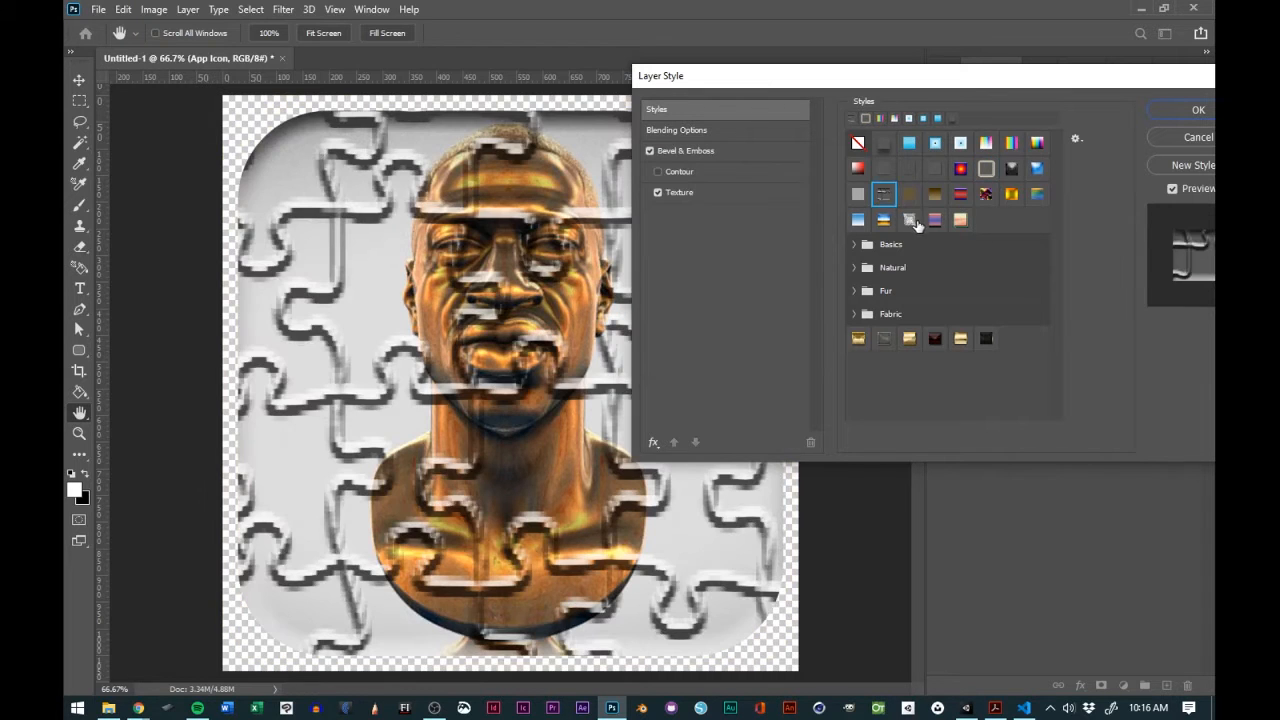
left_click(909, 219)
left_click(935, 219)
left_click(962, 220)
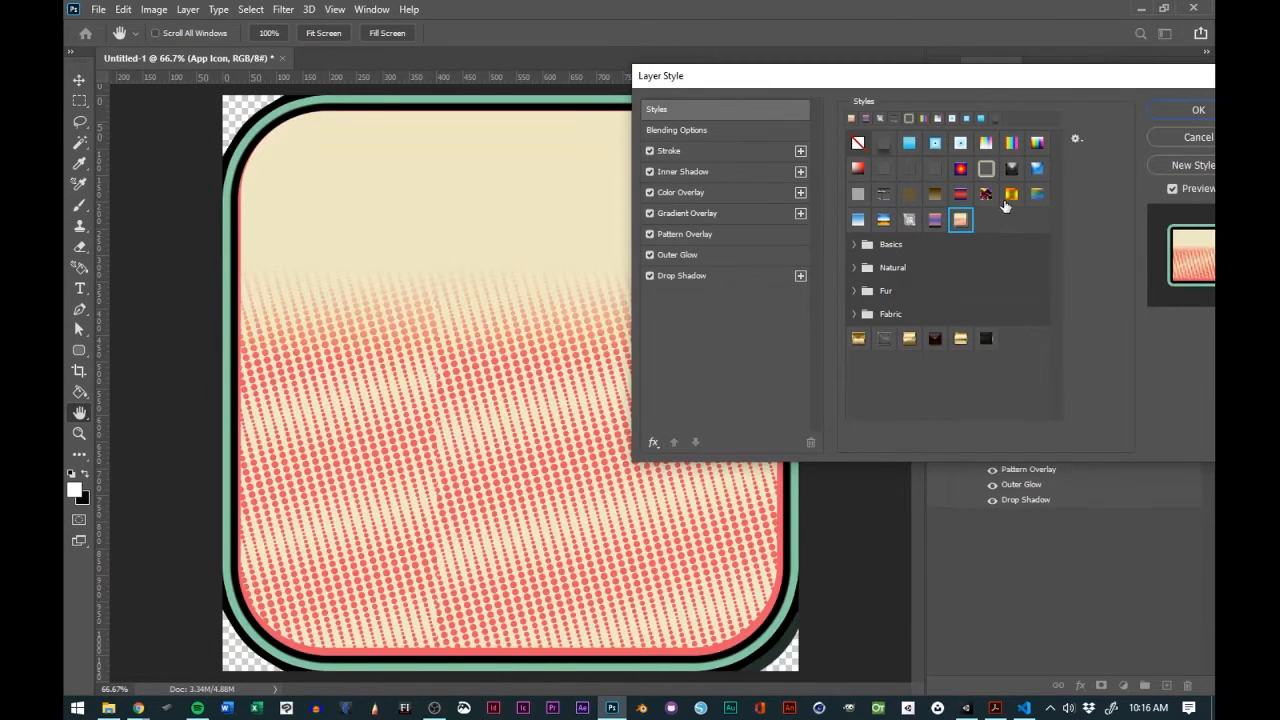
left_click(1010, 194)
left_click(1038, 194)
left_click(1039, 170)
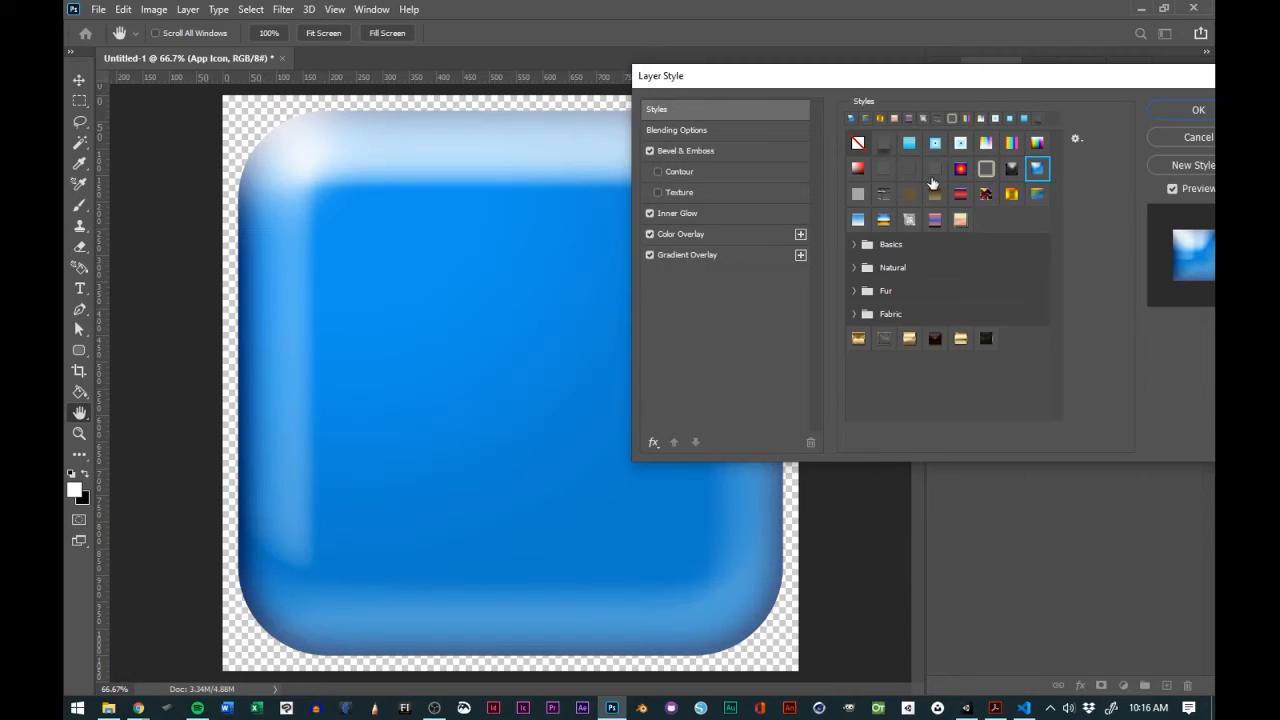
left_click(883, 150)
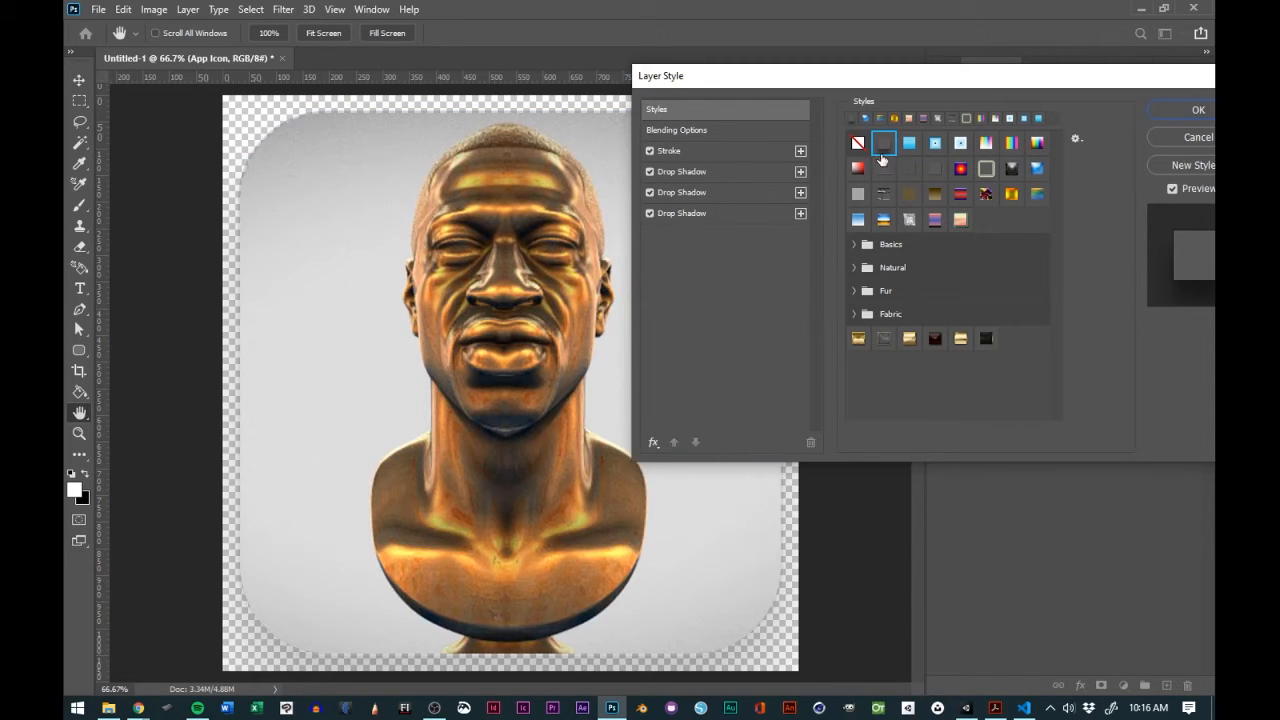
left_click(879, 341)
left_click(858, 338)
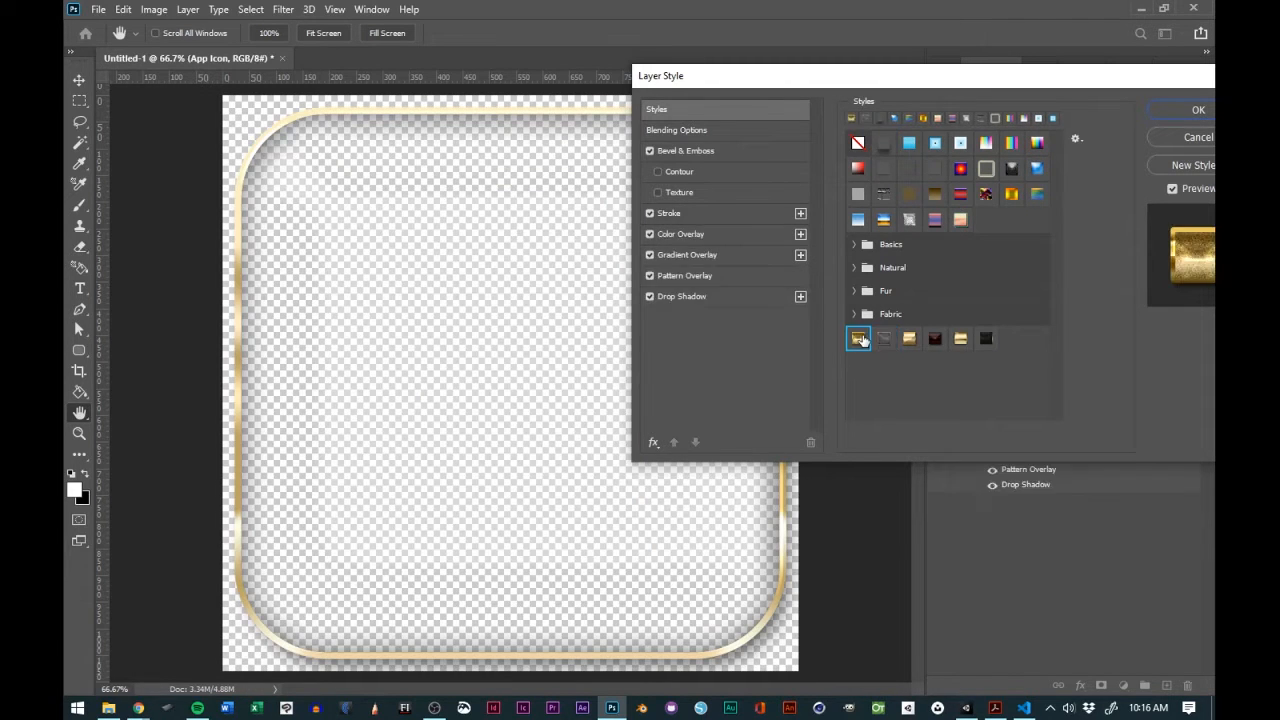
left_click(960, 338)
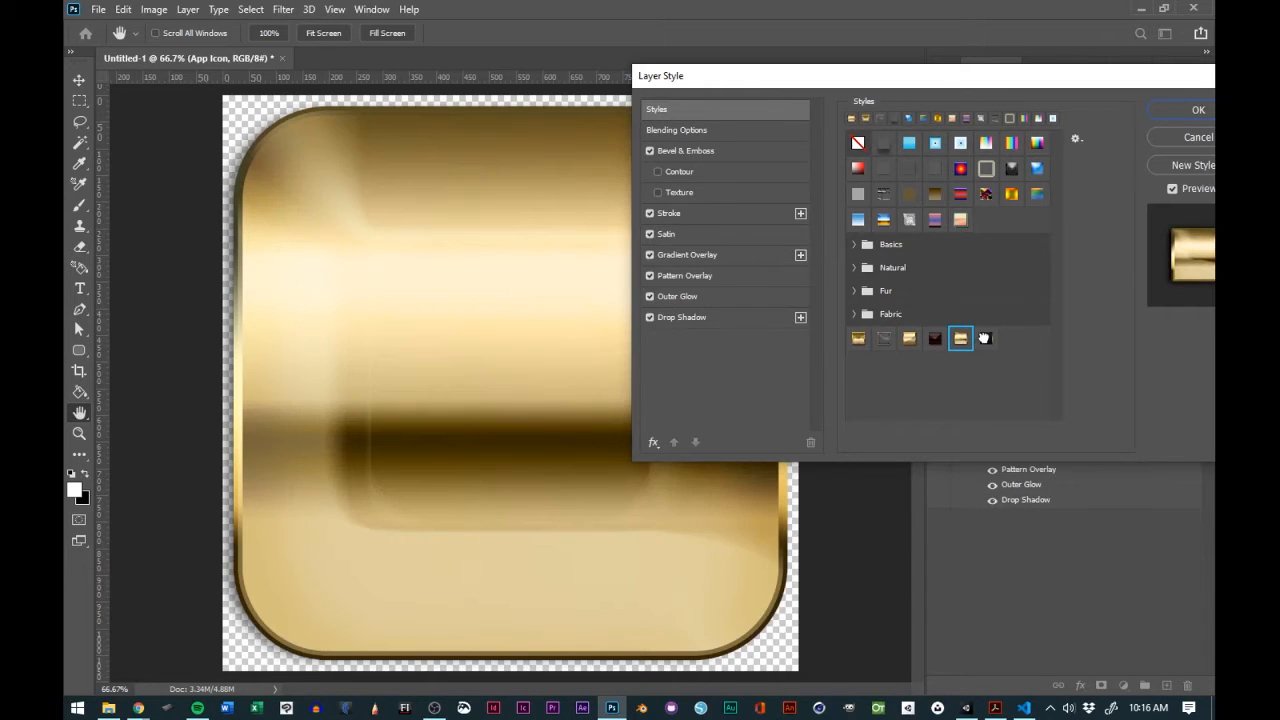
left_click(986, 338)
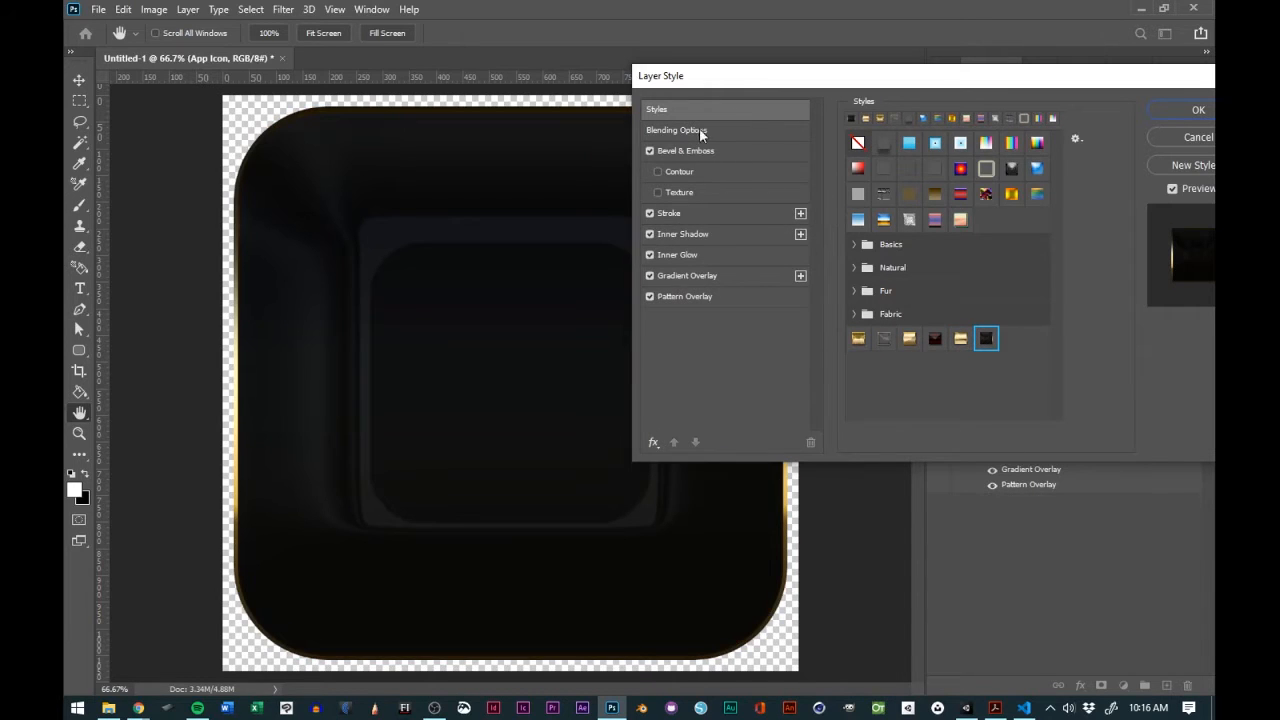
- Disable the black preset's pattern, gradient, inner shadow, inner glow, stroke and bevel effects, and discard the layer style changes
left_click(650, 296)
left_click(650, 275)
left_click(665, 254)
left_click(650, 234)
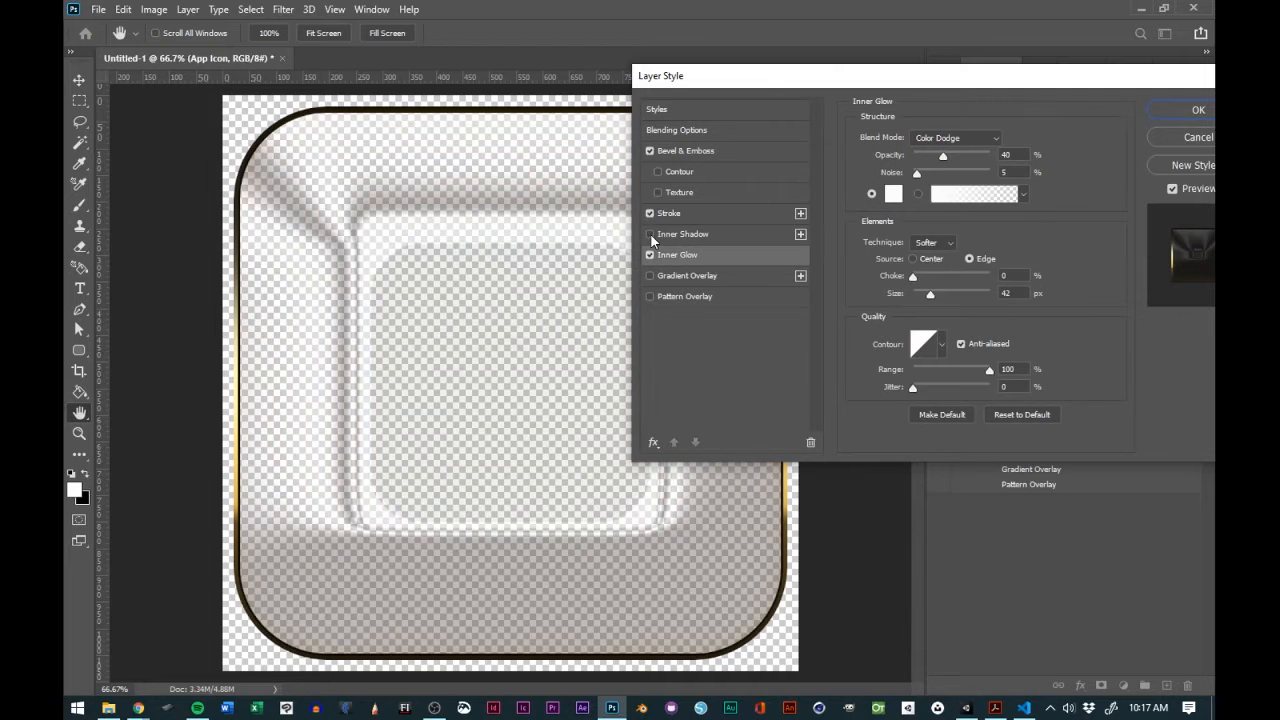
left_click(650, 254)
left_click(650, 213)
left_click(650, 151)
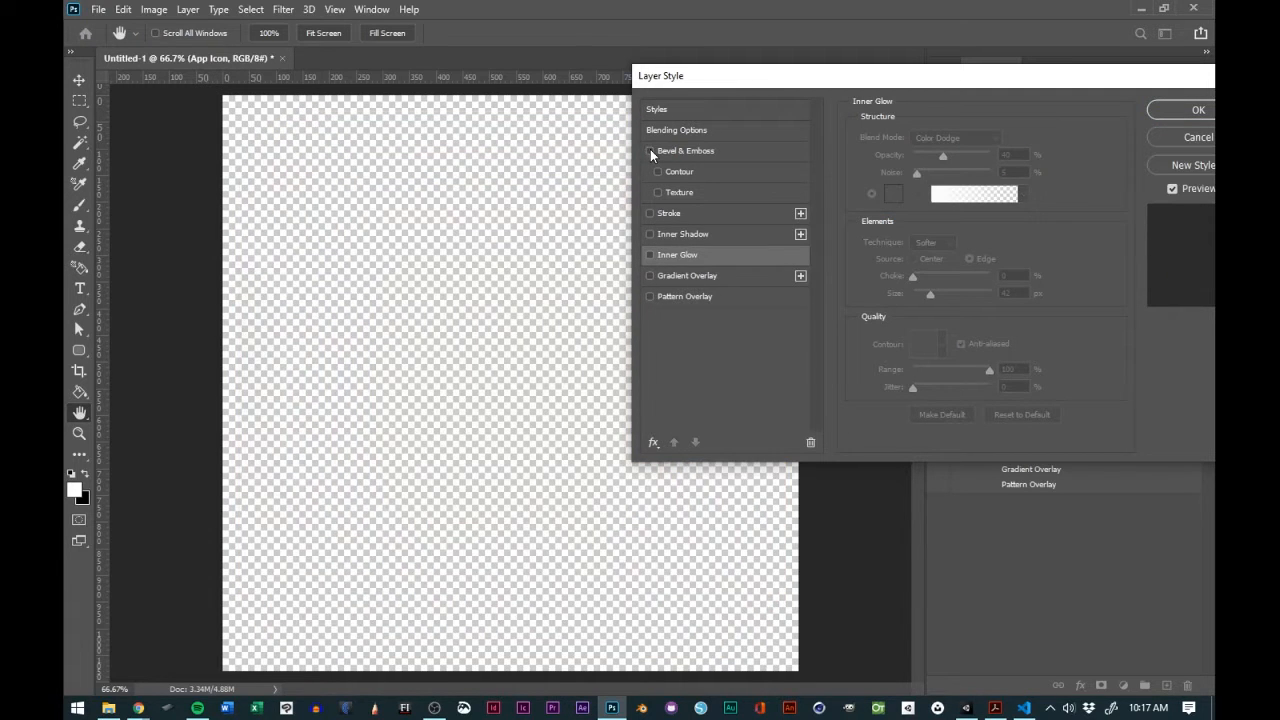
left_click(684, 149)
left_click(685, 117)
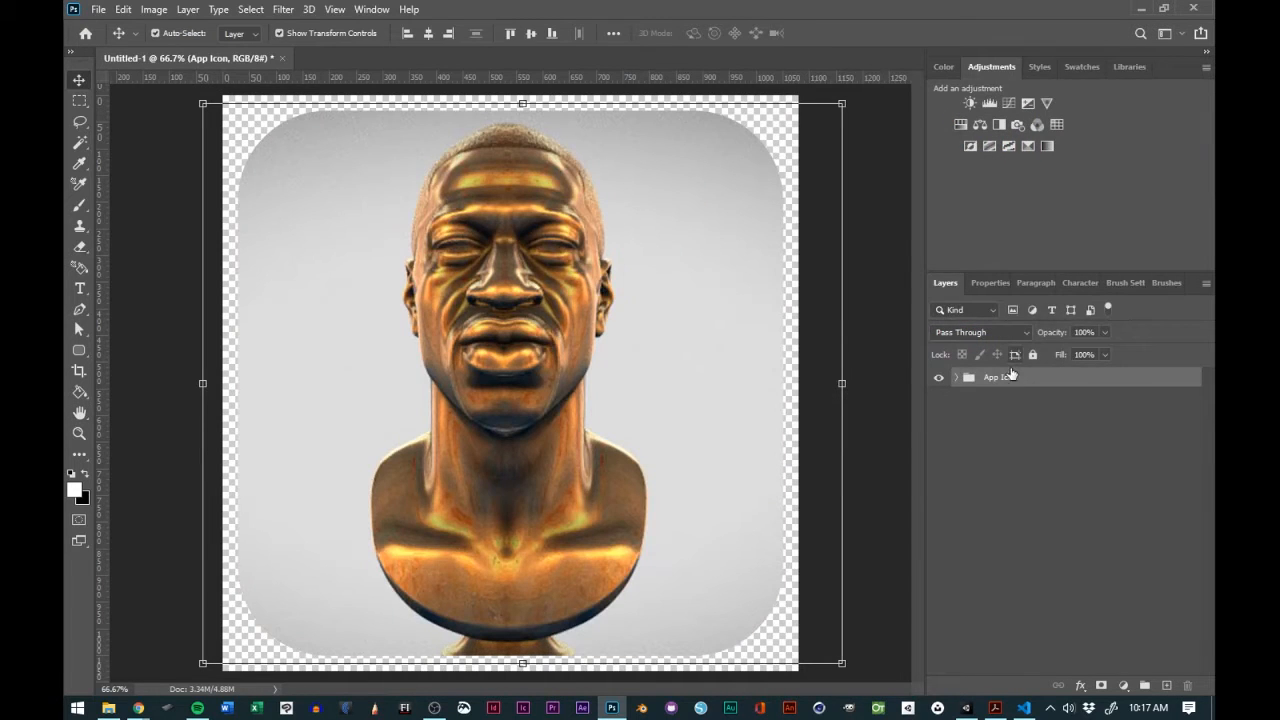
- Enable Bevel & Emboss on the App Icon group, using the Emboss style with a depth of 698%
right_click(1002, 384)
left_click(1042, 75)
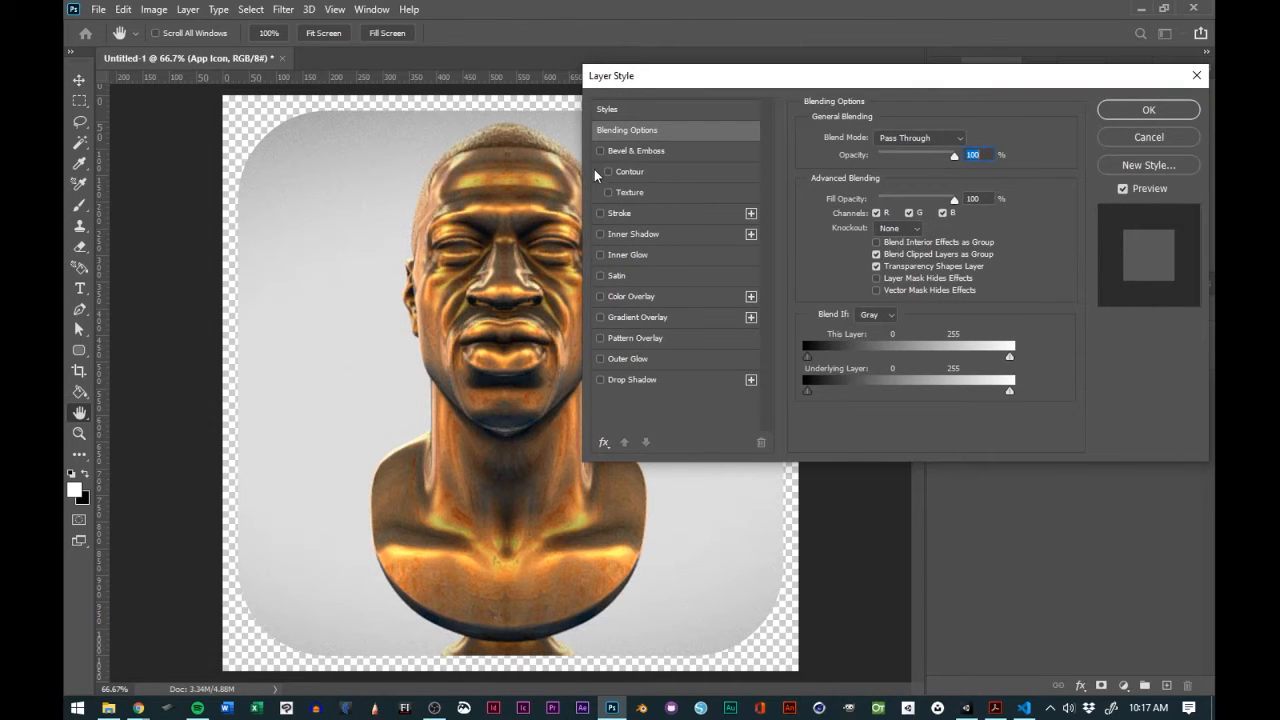
left_click(600, 150)
left_click(624, 152)
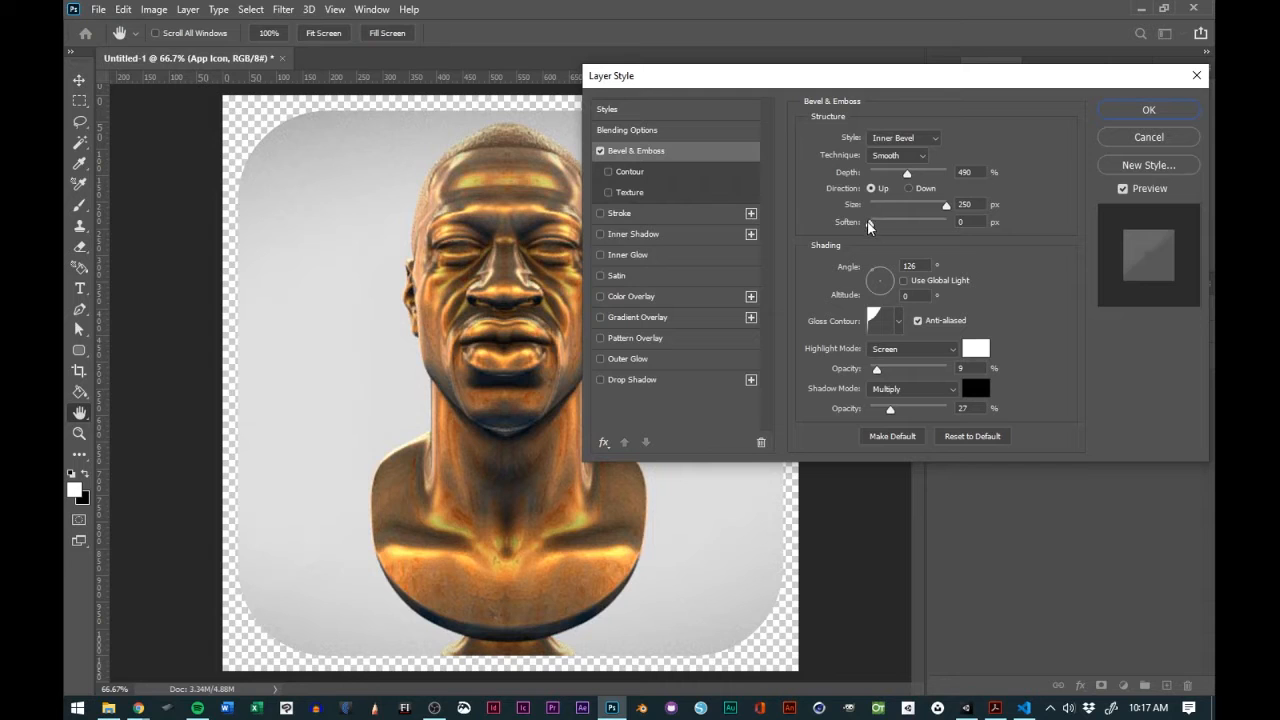
mouse_move(868, 226)
left_mouse_down()
mouse_move(903, 226)
mouse_move(873, 226)
left_mouse_up()
left_click_drag(920, 75, 905, 49)
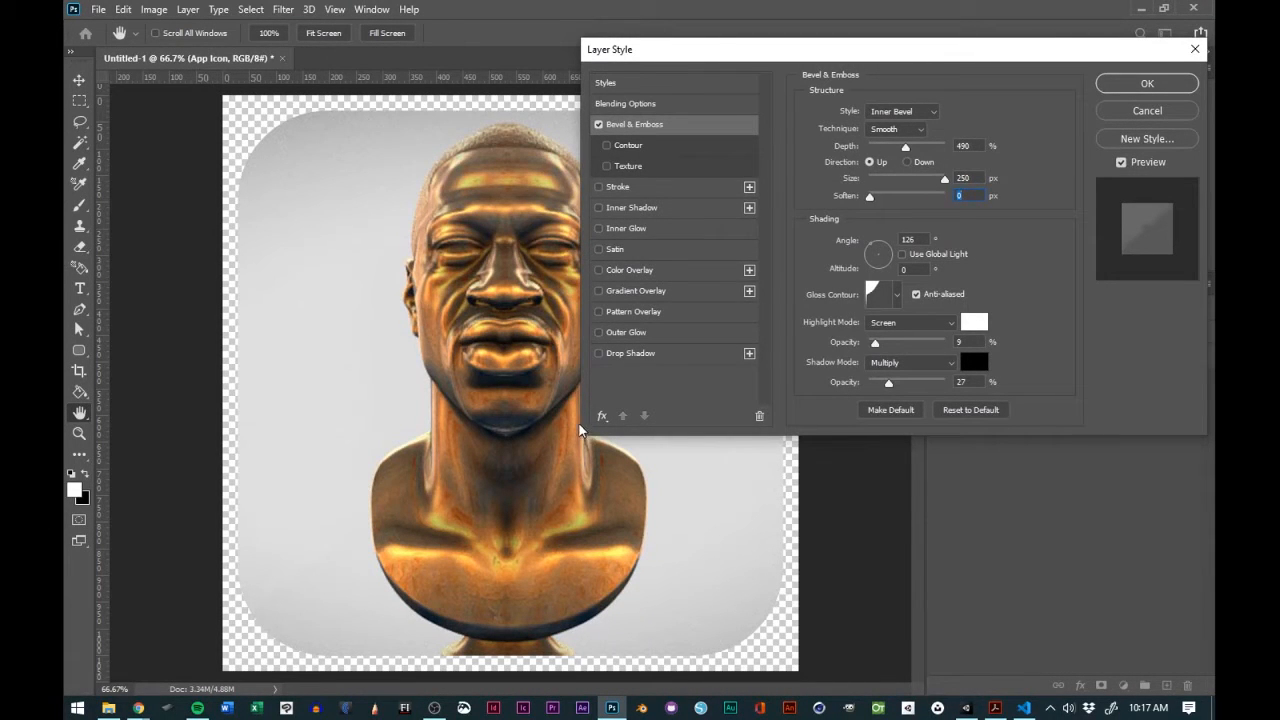
left_click(928, 115)
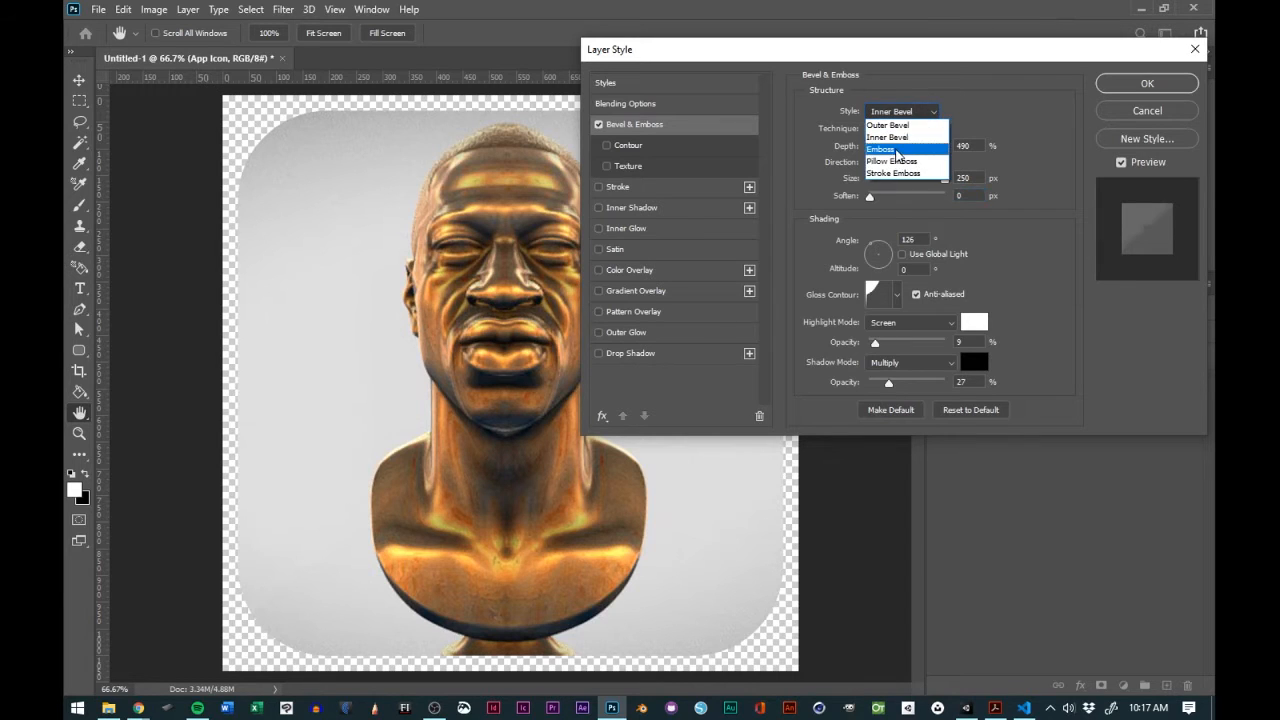
left_click(897, 151)
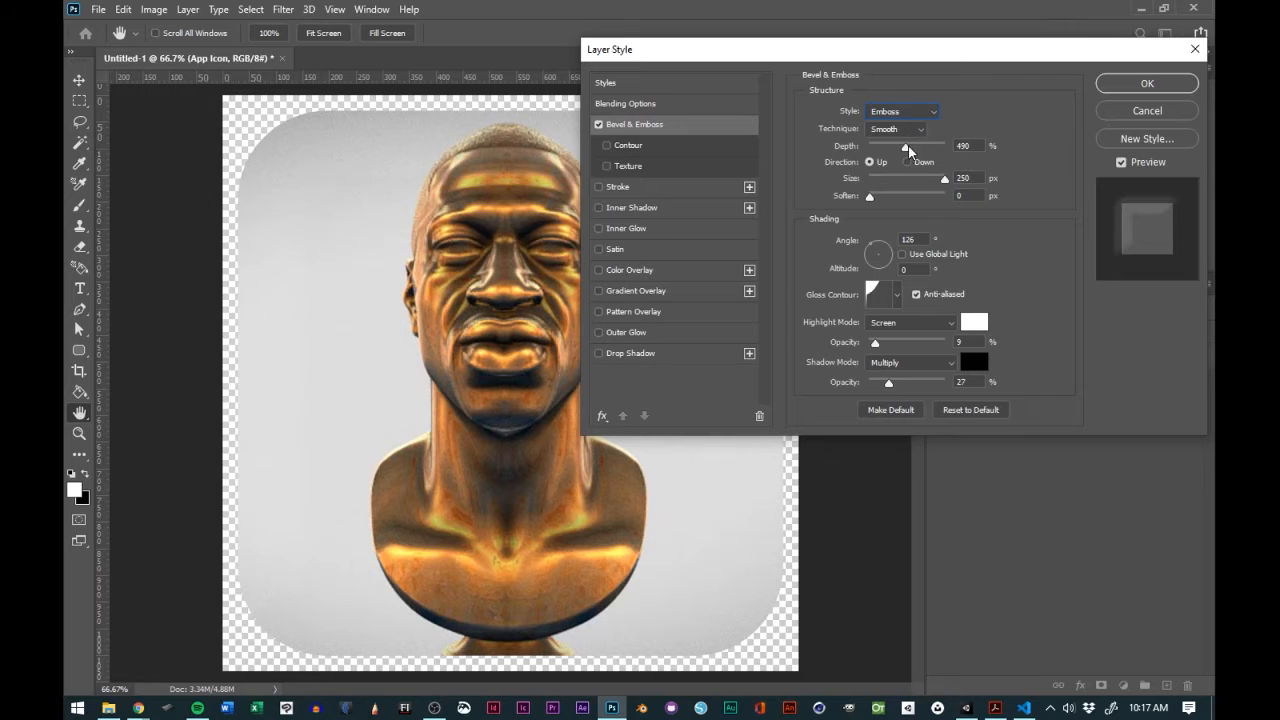
mouse_move(908, 148)
left_mouse_down()
mouse_move(952, 150)
mouse_move(848, 152)
mouse_move(920, 152)
left_mouse_up()
- Set the bevel's highlight mode to Normal at 67% opacity, keeping the highlight colour white
left_click(974, 322)
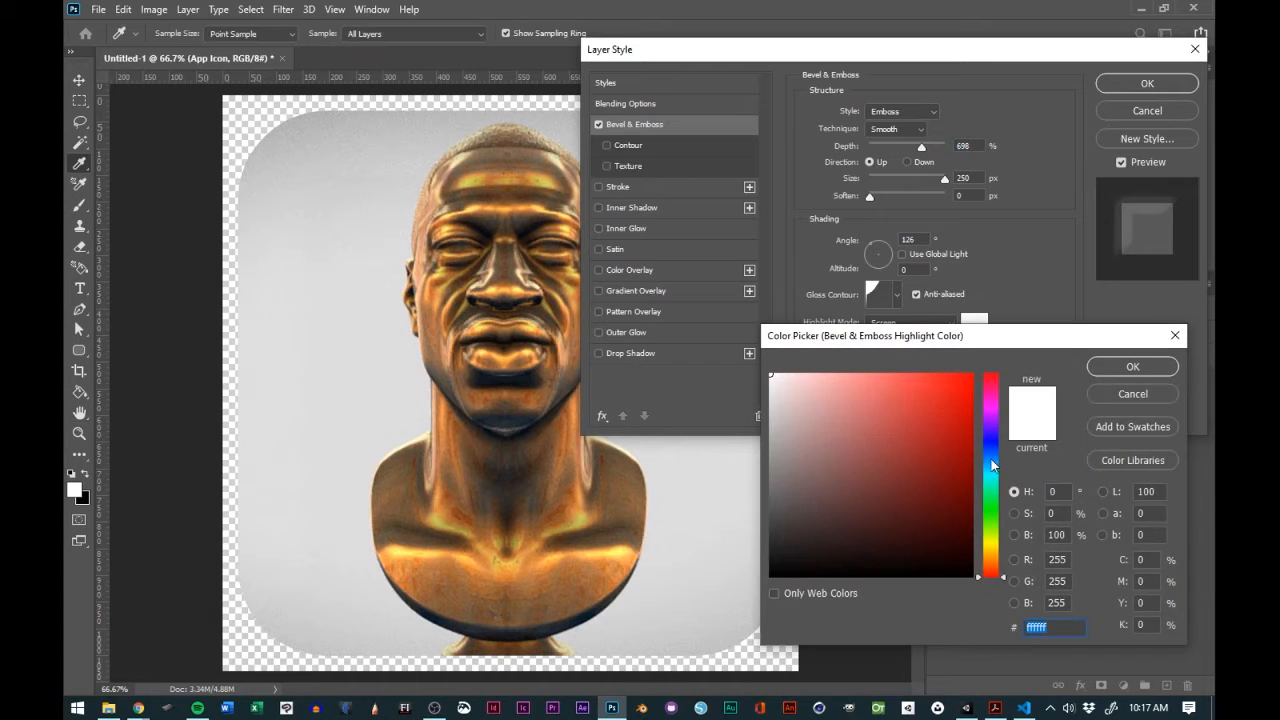
left_click(1175, 335)
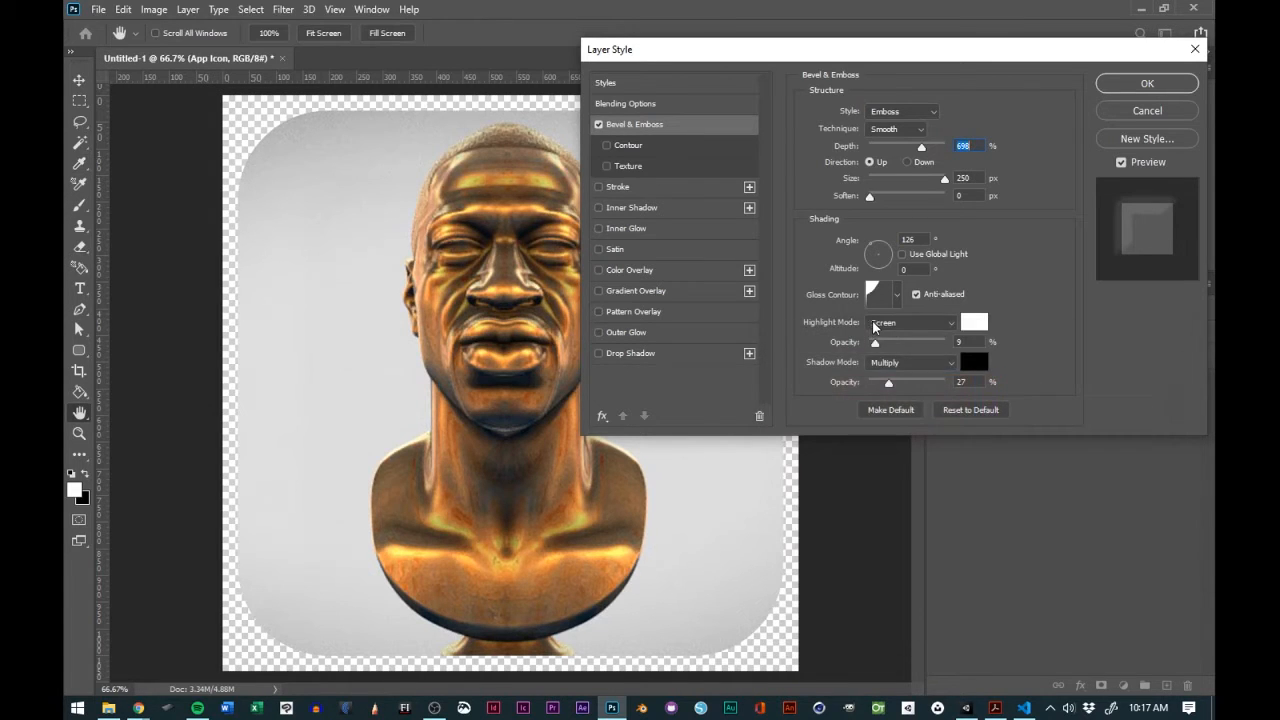
left_click(901, 325)
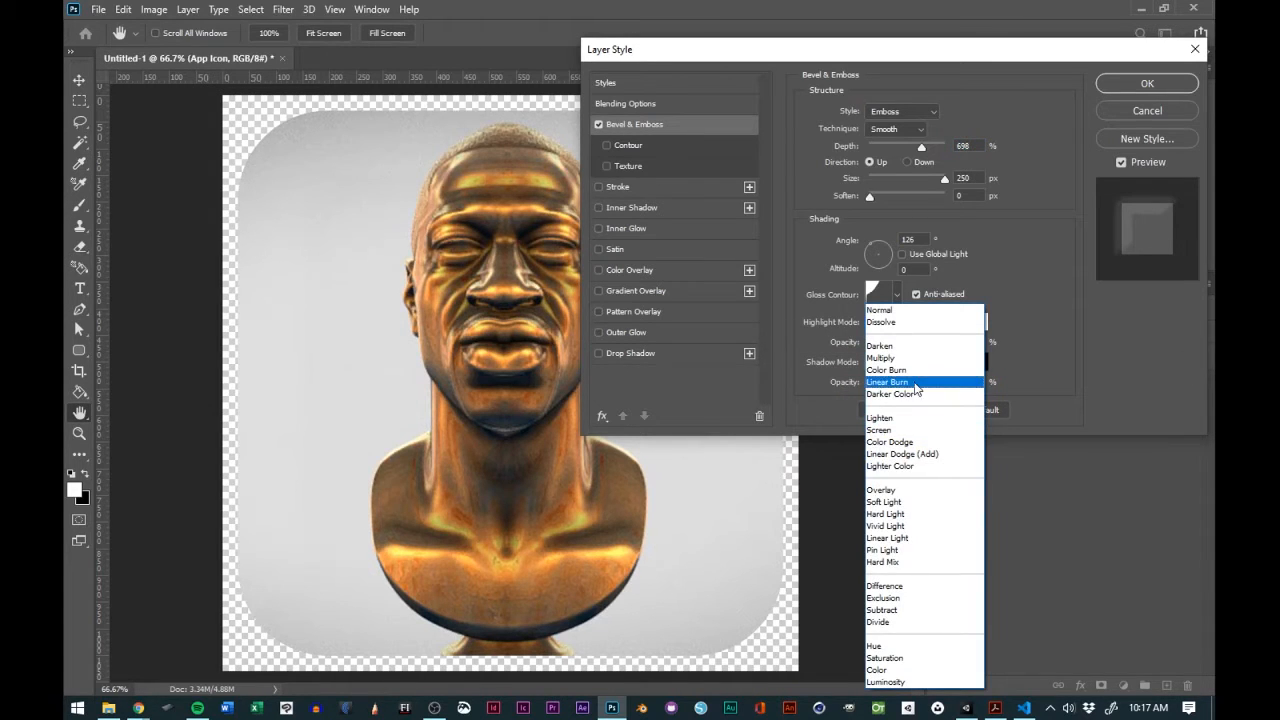
left_click(882, 491)
left_click(921, 329)
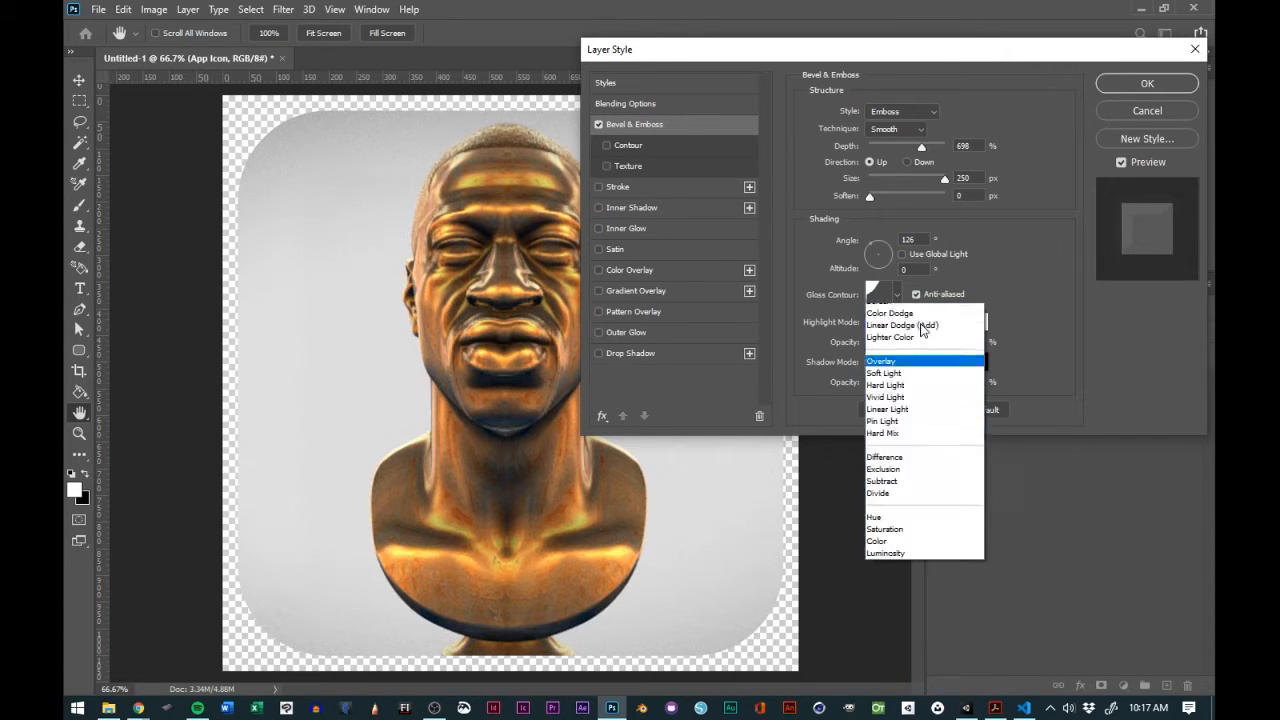
left_click(892, 316)
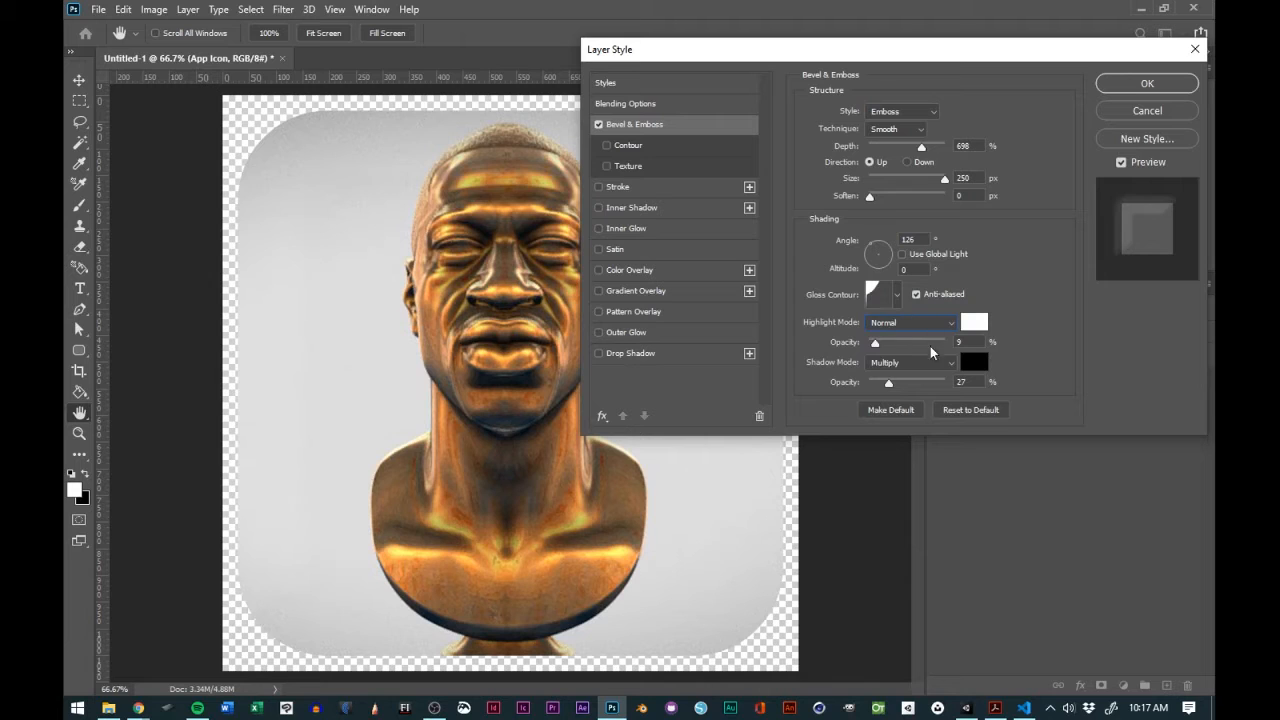
left_click_drag(875, 342, 920, 342)
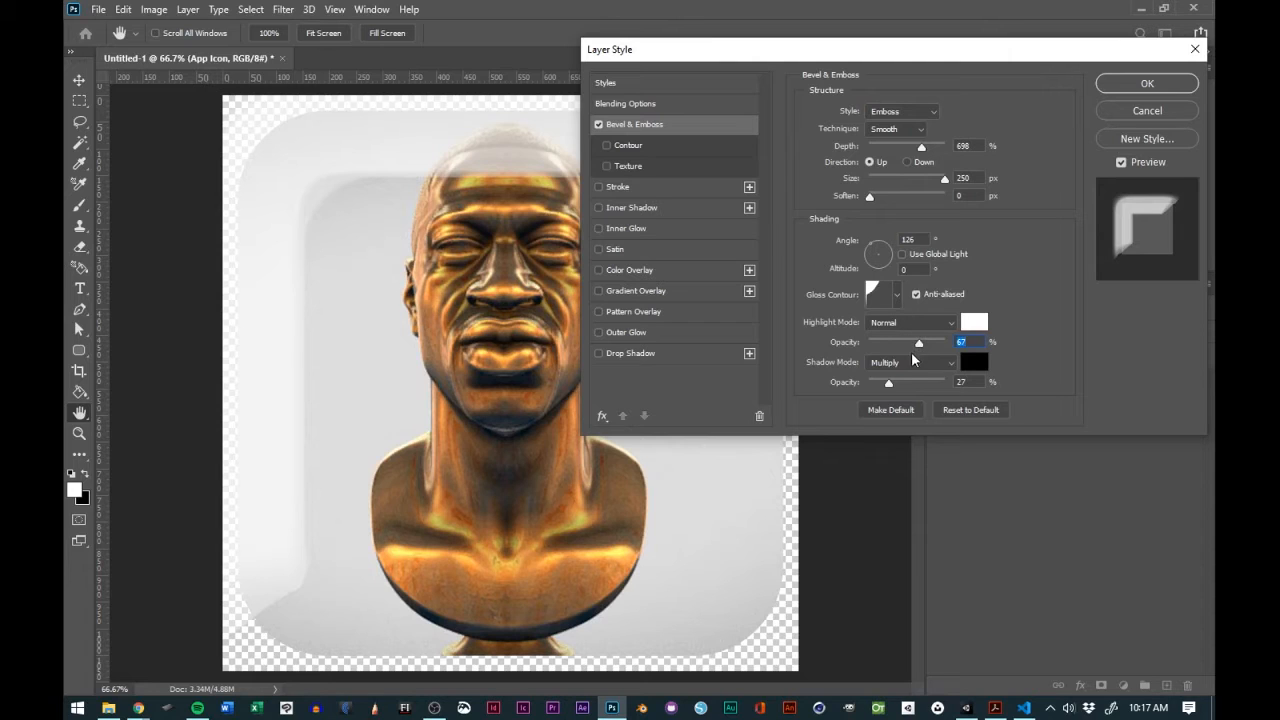
- Set the bevel's shadow mode to Normal at 100% opacity, then compare the Down direction and return to Up
left_click_drag(933, 387, 917, 386)
left_click(922, 364)
left_click(886, 316)
left_click(907, 162)
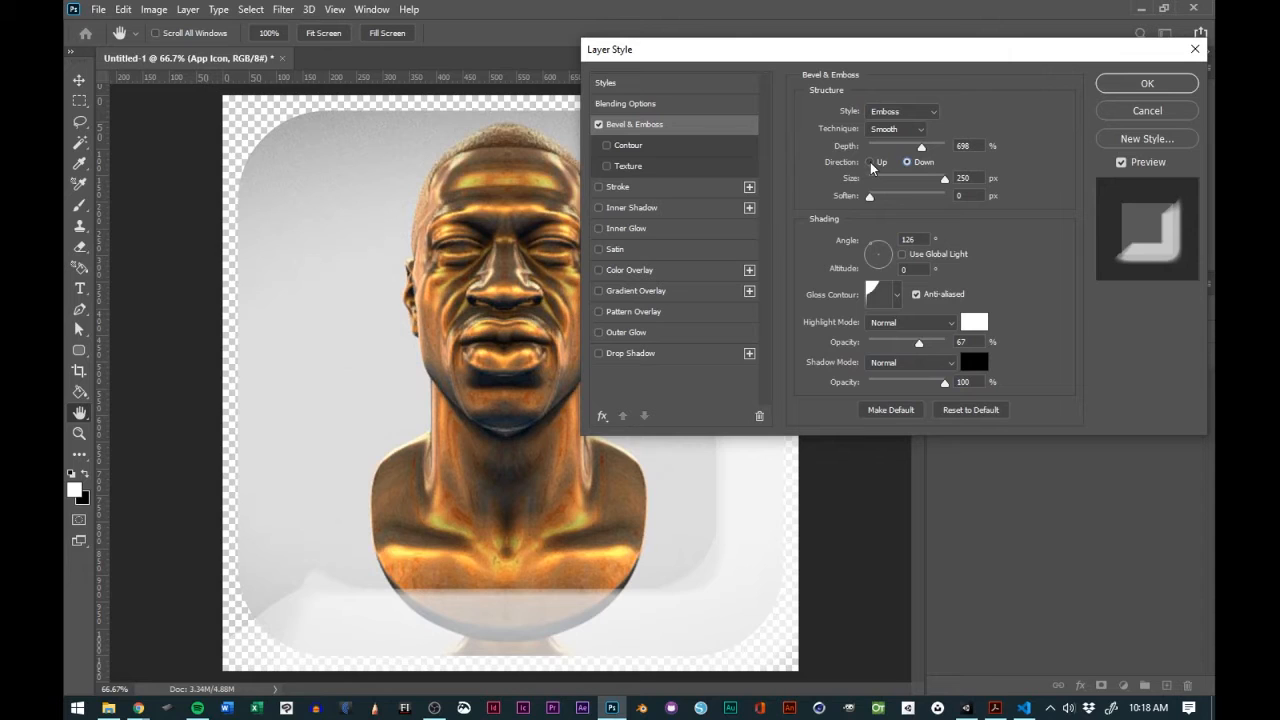
left_click(871, 163)
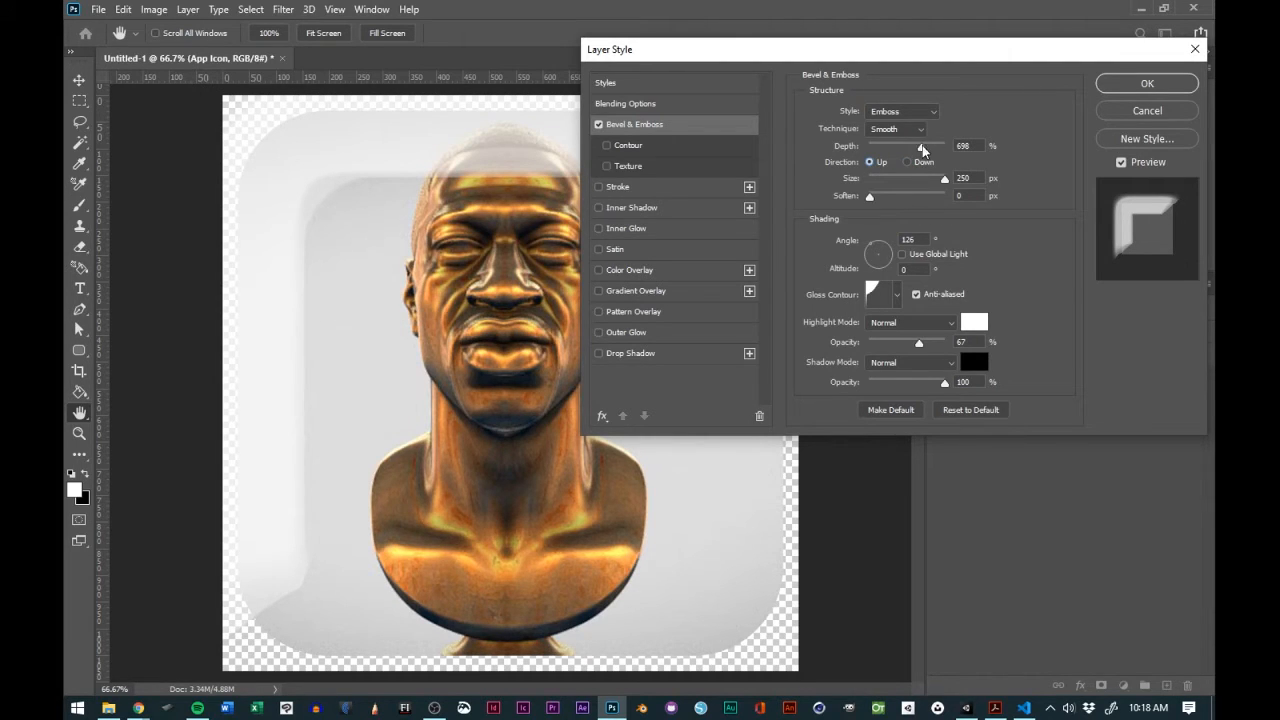
- Set the bevel's depth to 126%, size to 57 px, soften to 16 px and shading angle to 111°
left_click_drag(918, 150, 870, 158)
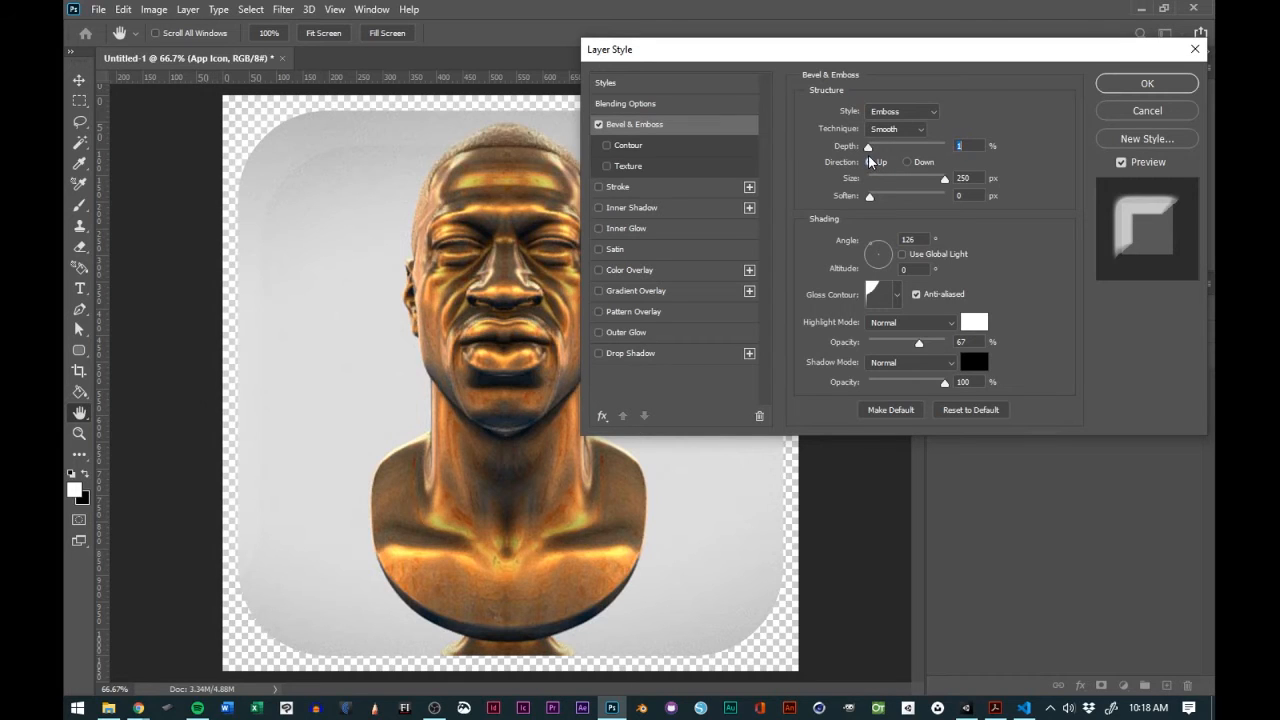
left_click_drag(877, 250, 842, 178)
left_click(876, 197)
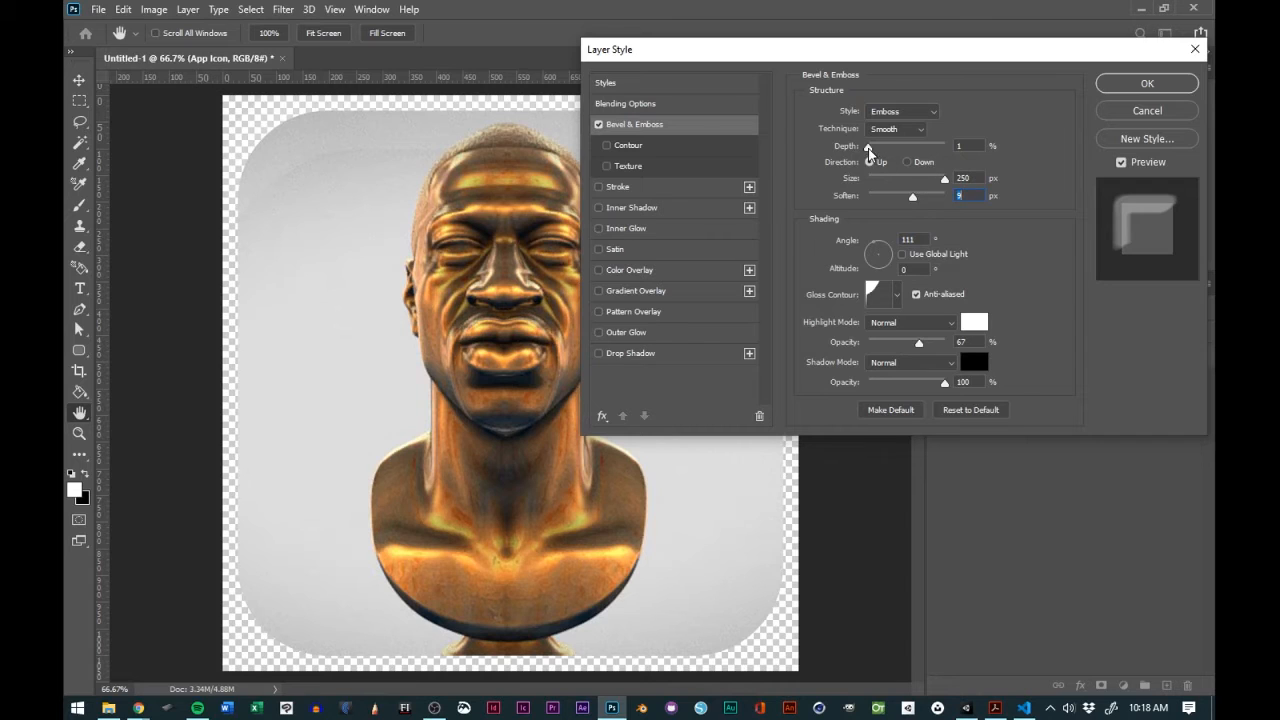
left_click_drag(868, 148, 879, 153)
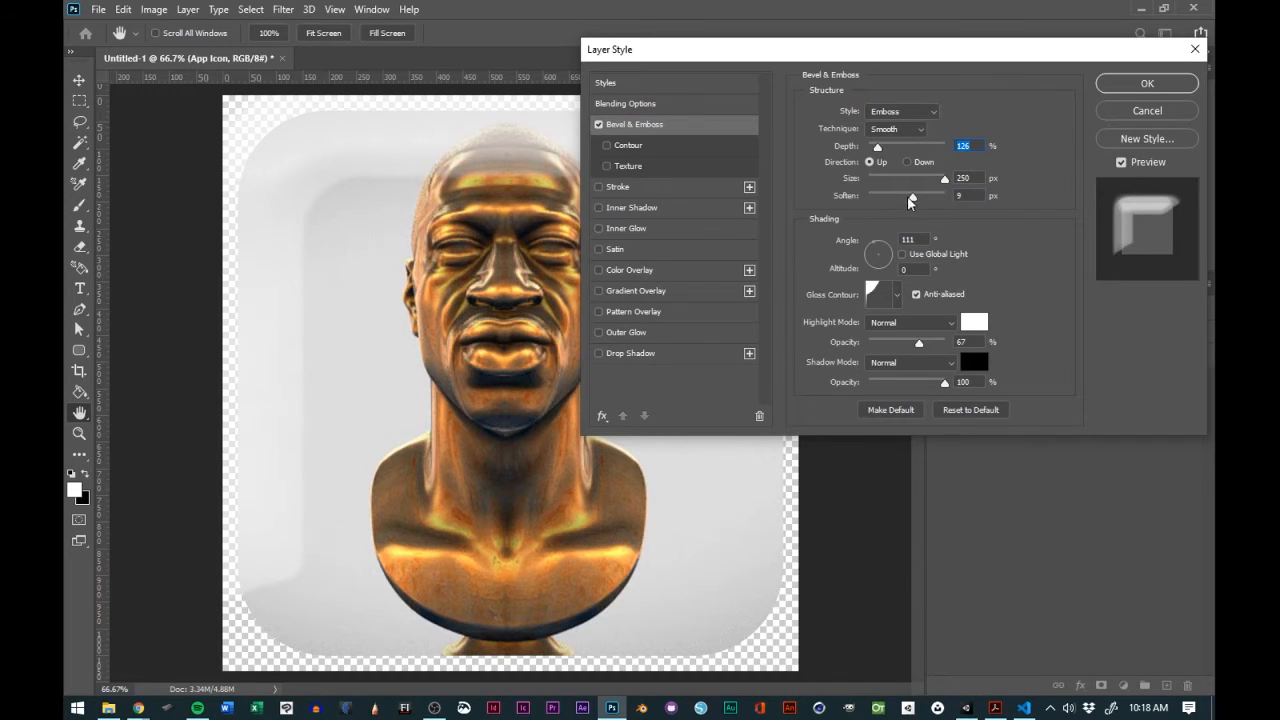
left_click_drag(912, 198, 1012, 211)
left_click(940, 177)
left_click_drag(942, 183, 892, 186)
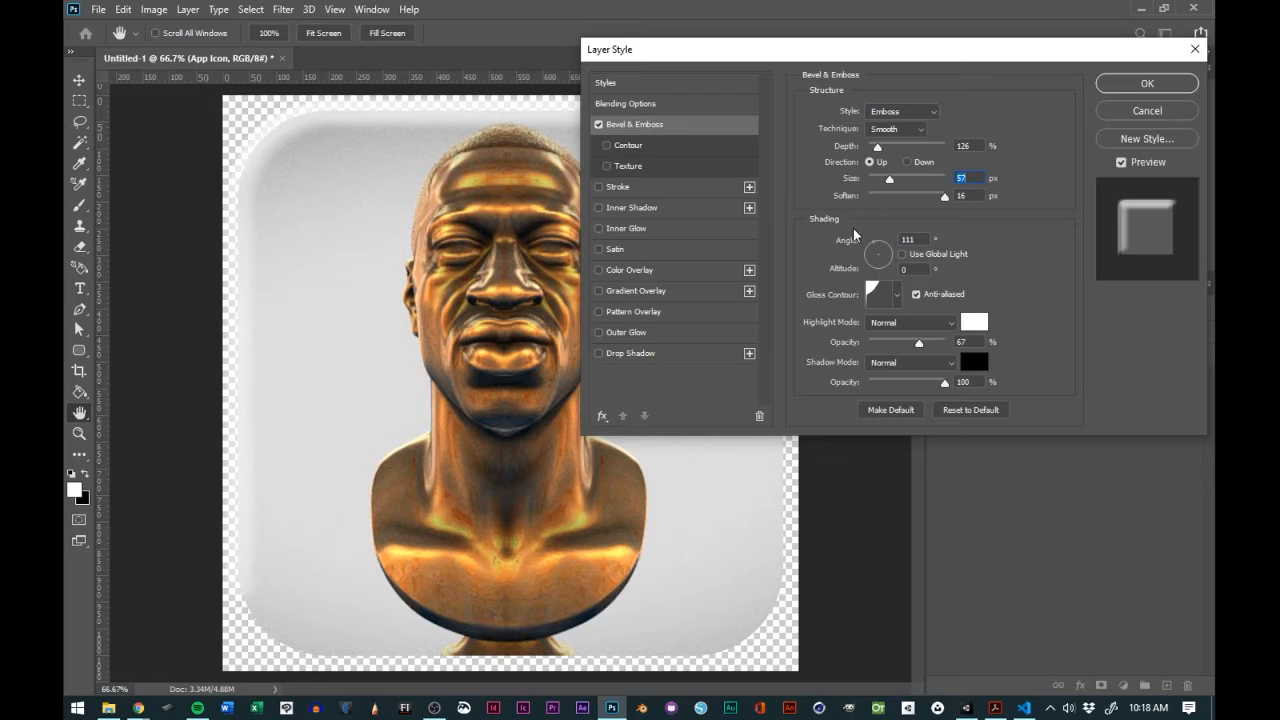
- Enable the bevel's Contour option and try its Texture option, leaving Texture off
left_click(640, 147)
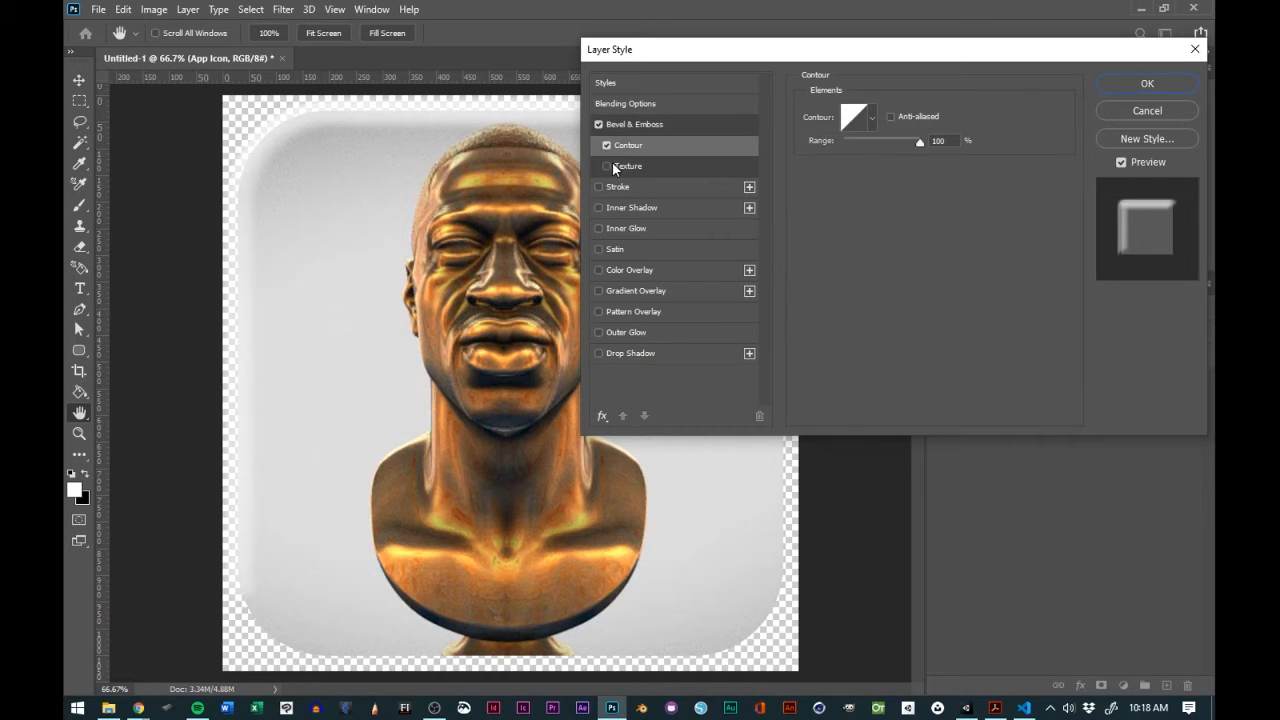
left_click(607, 166)
left_click(608, 166)
- Add a white 9 px Stroke effect positioned inside the icon's edge
left_click(599, 187)
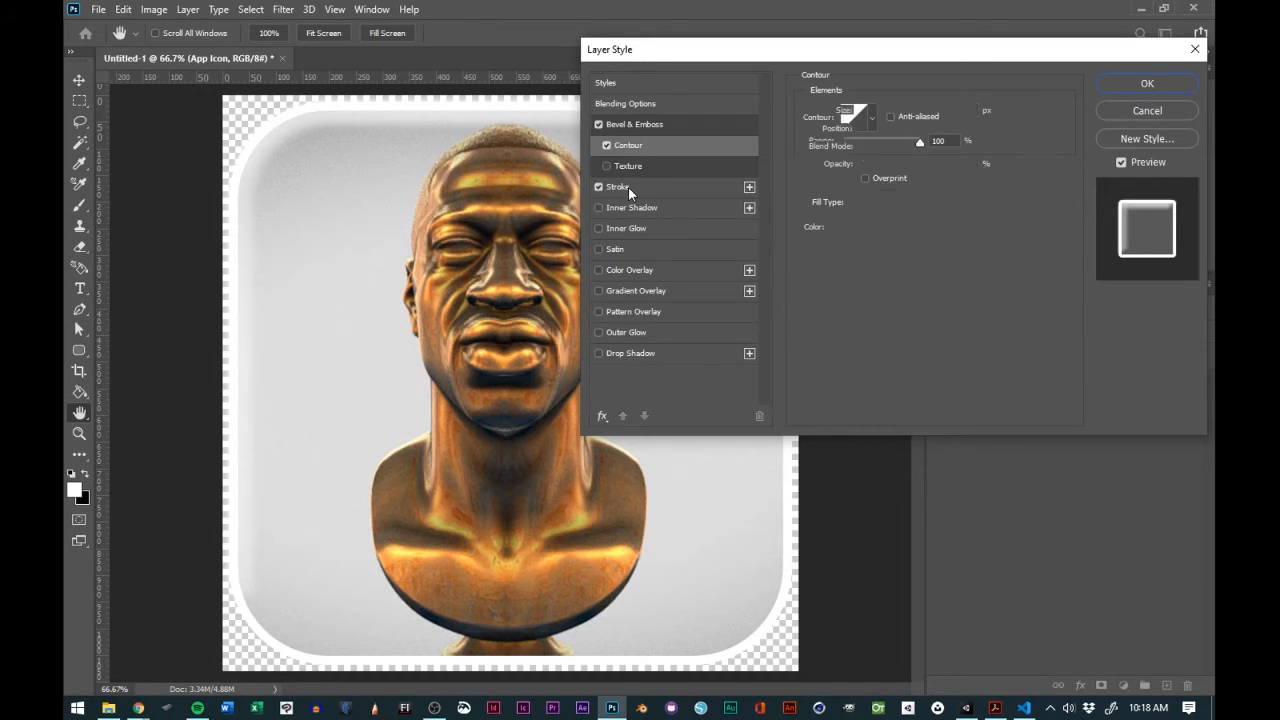
left_click(628, 187)
left_click(876, 129)
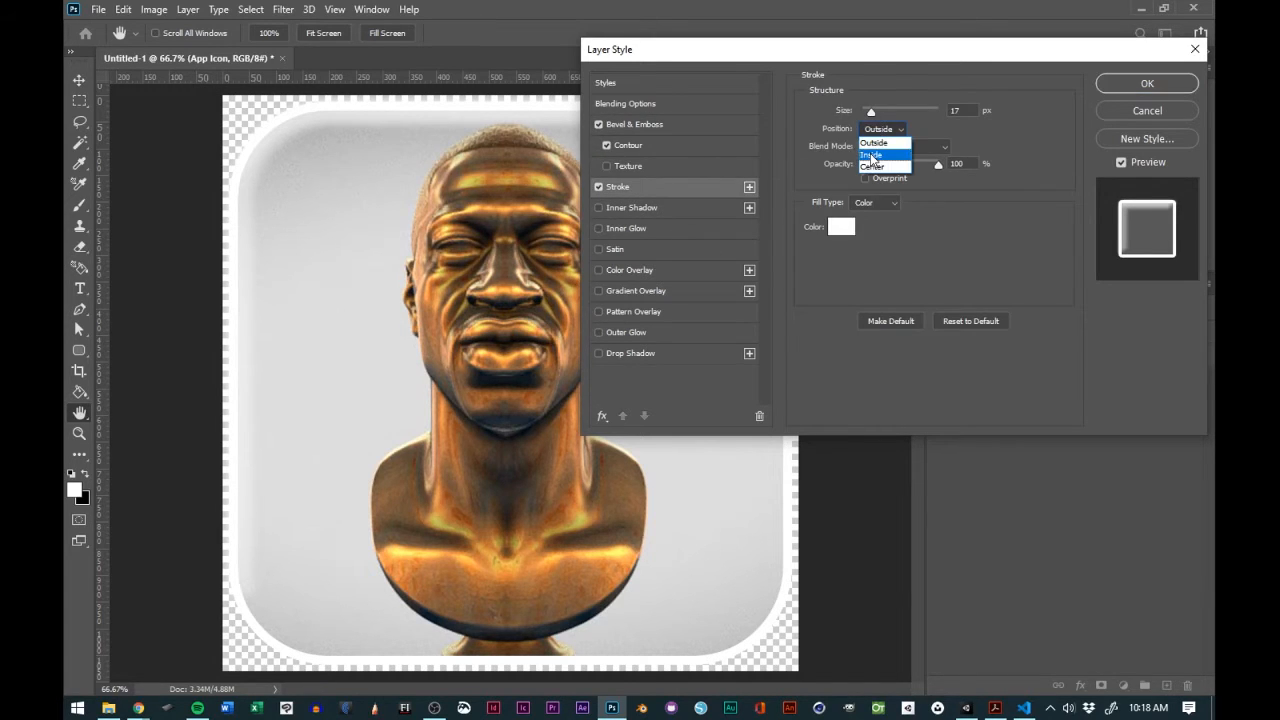
left_click(870, 152)
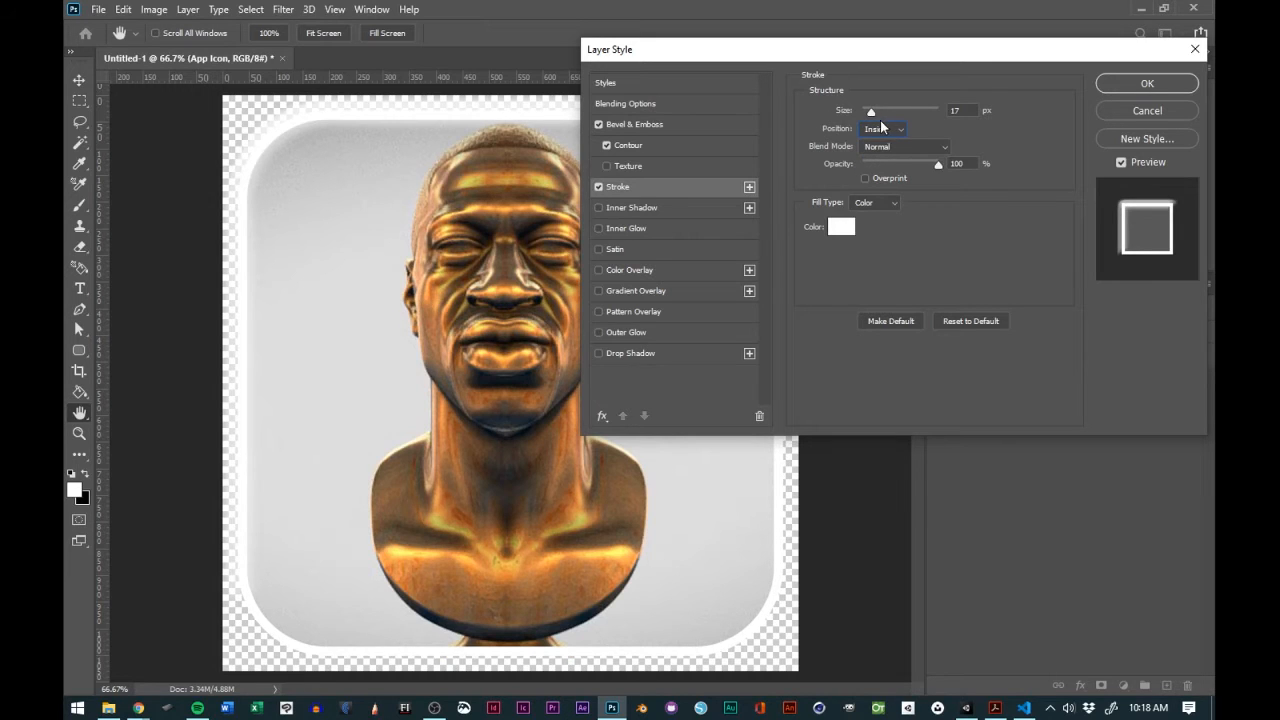
left_click_drag(871, 111, 870, 114)
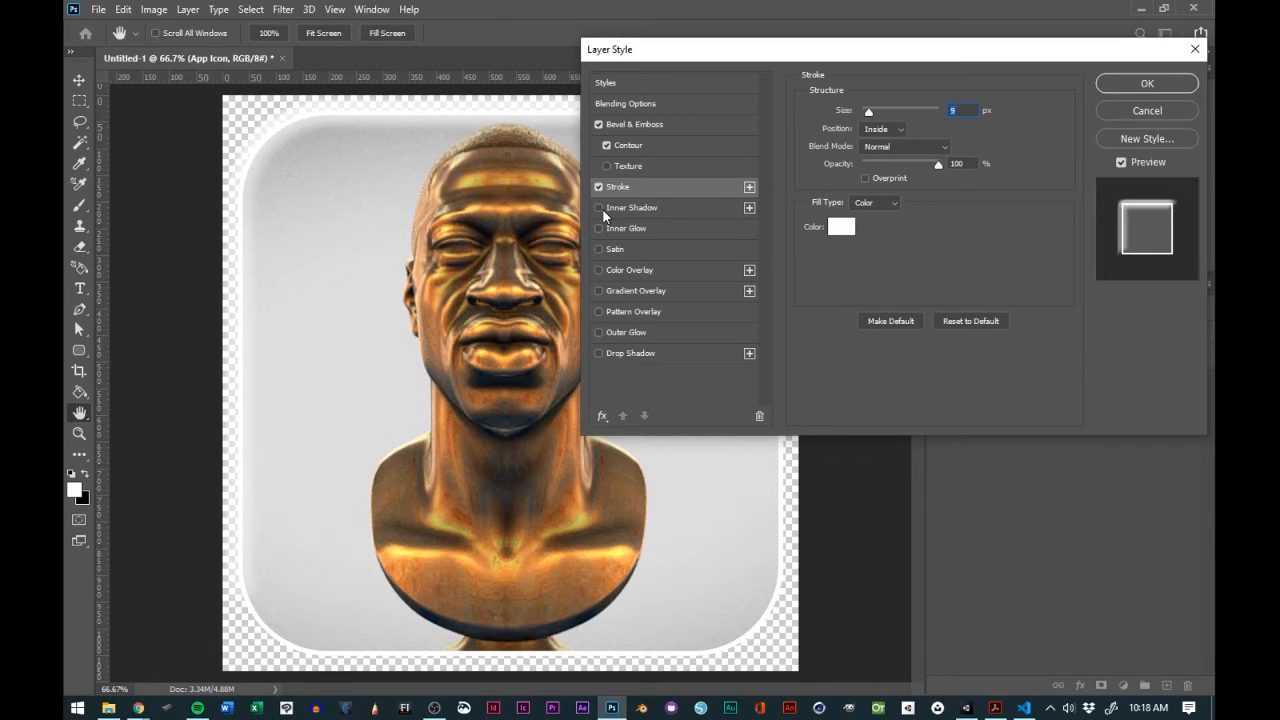
- Add a black Overlay Inner Shadow with 51 px distance, 40% choke and 117 px size
left_click(663, 211)
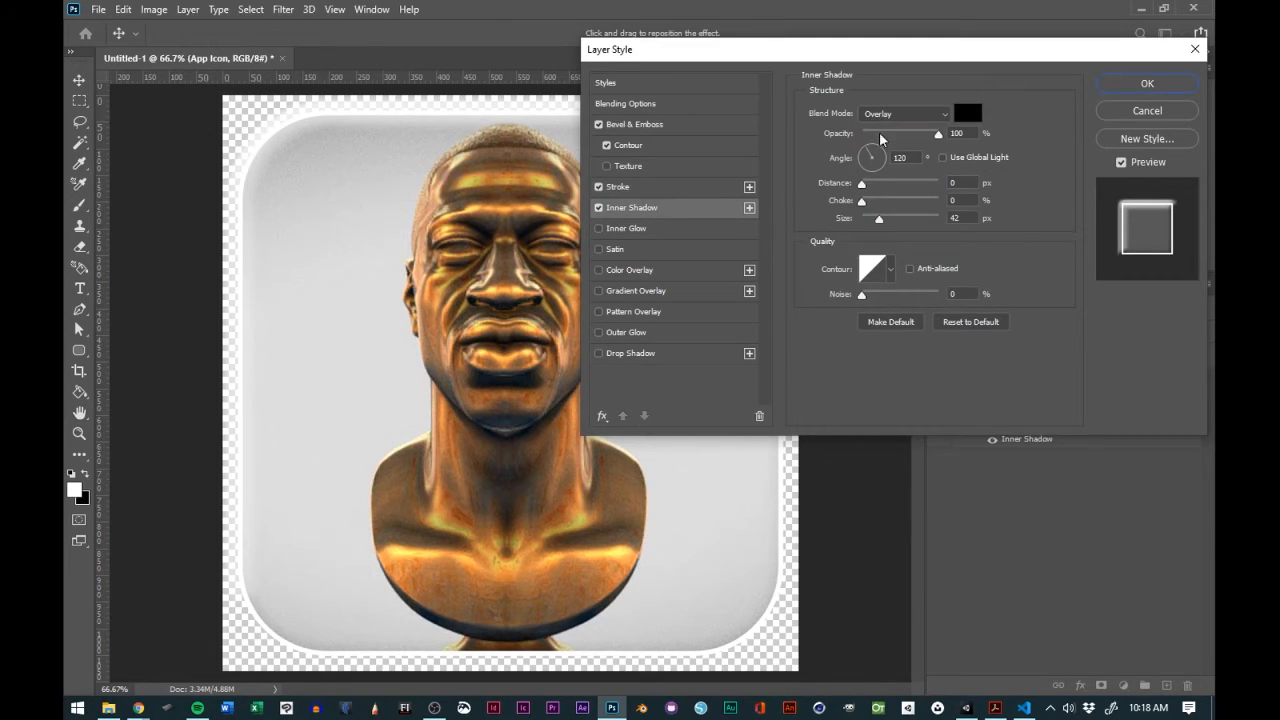
left_click_drag(861, 184, 904, 188)
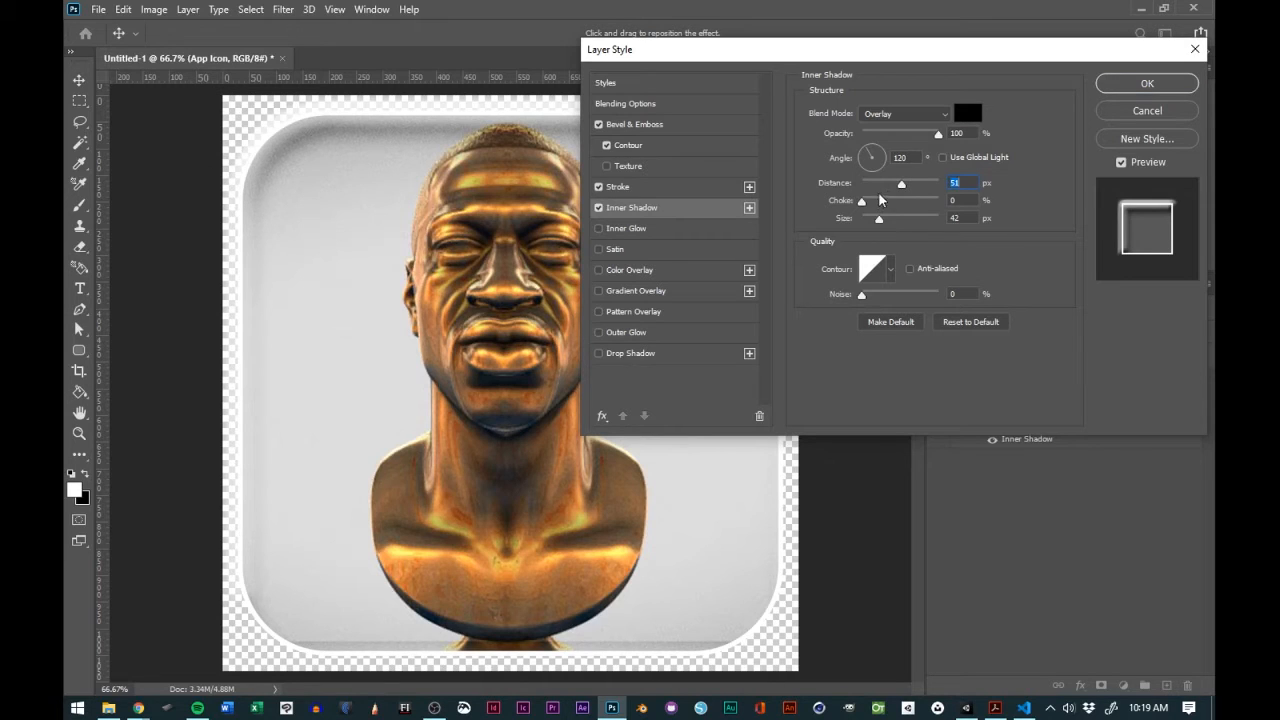
left_click_drag(862, 202, 895, 204)
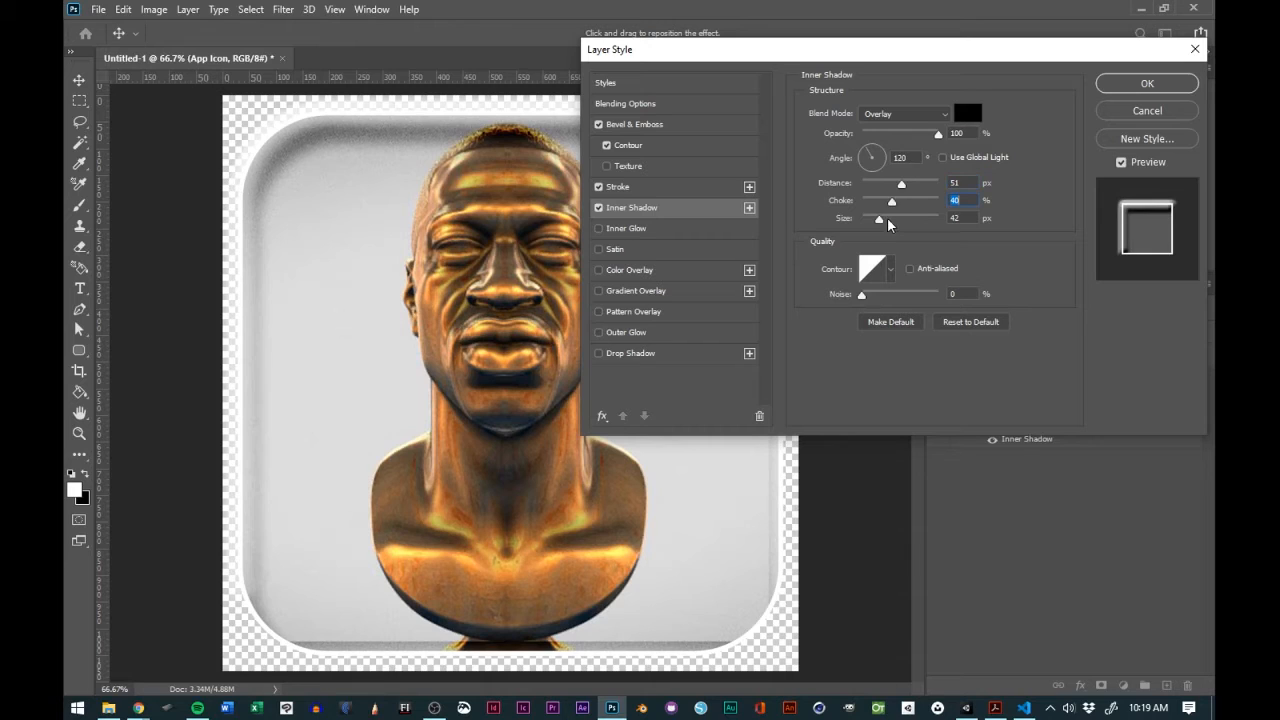
left_click_drag(879, 218, 903, 222)
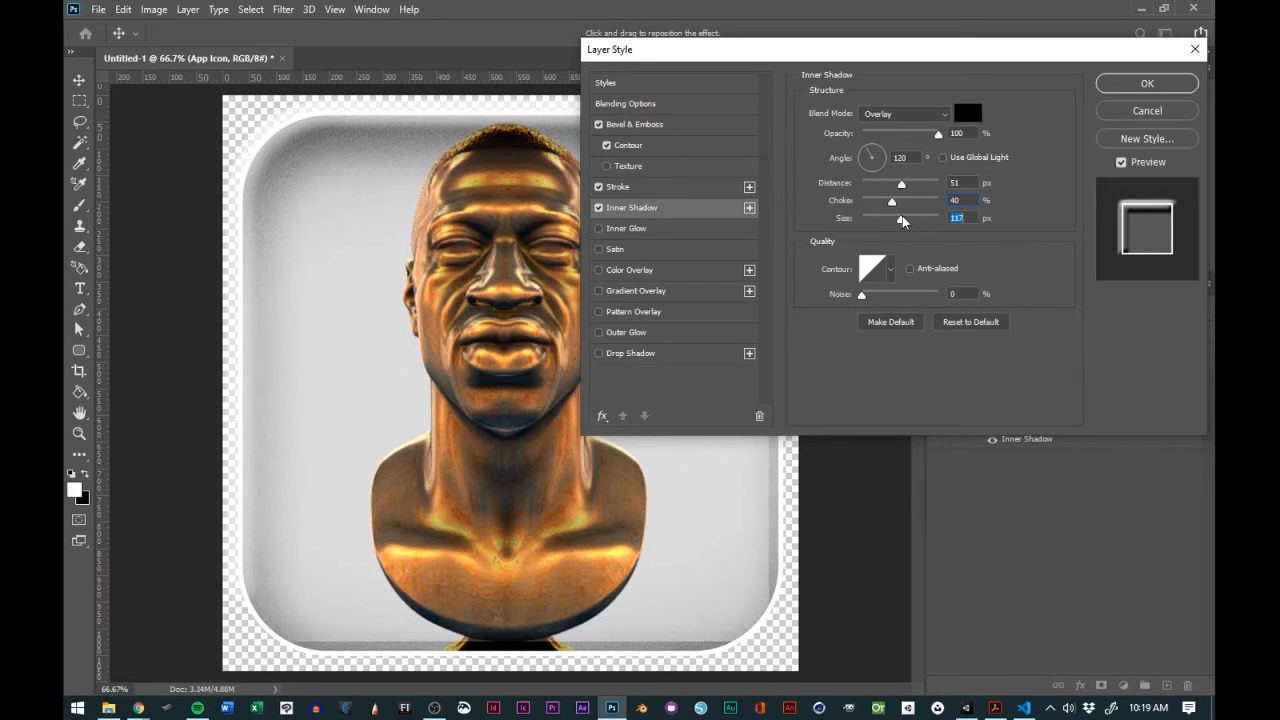
- Compare the icon with the stroke, inner shadow and bevel switched off and on, and disable the bevel's Contour option
left_click(607, 146)
left_click(599, 187)
left_click(599, 187)
left_click(598, 207)
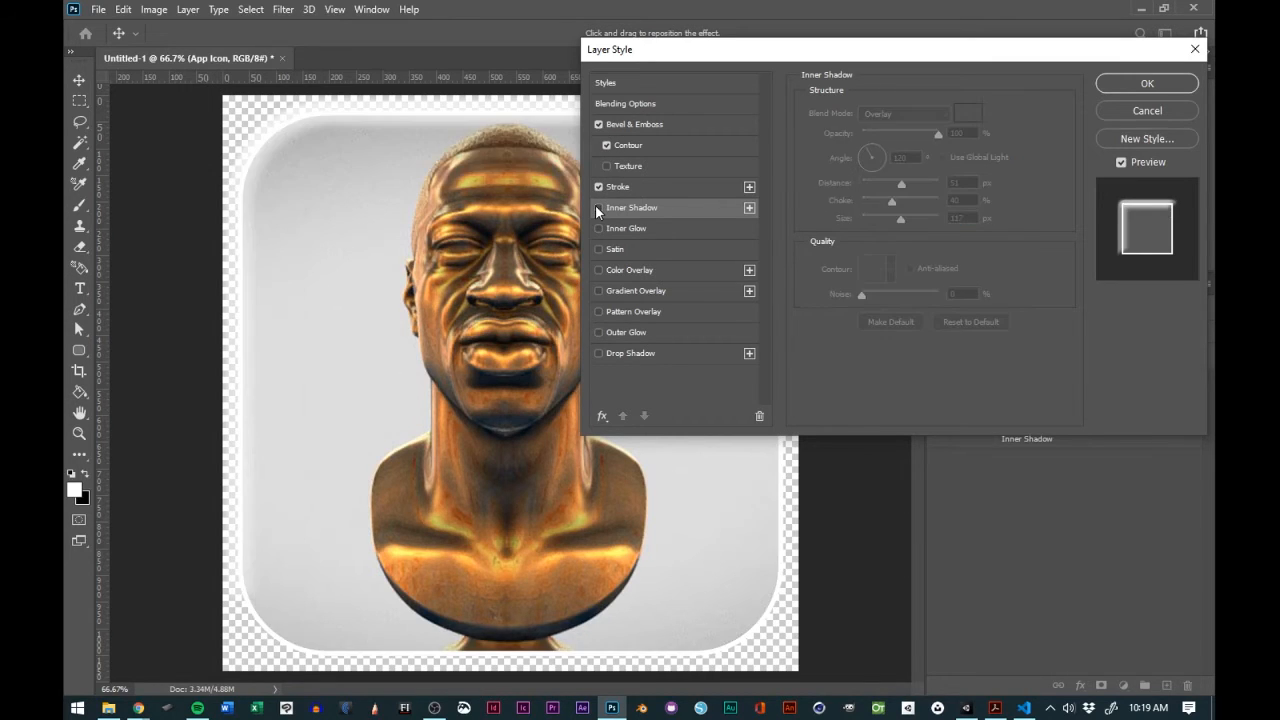
left_click(598, 207)
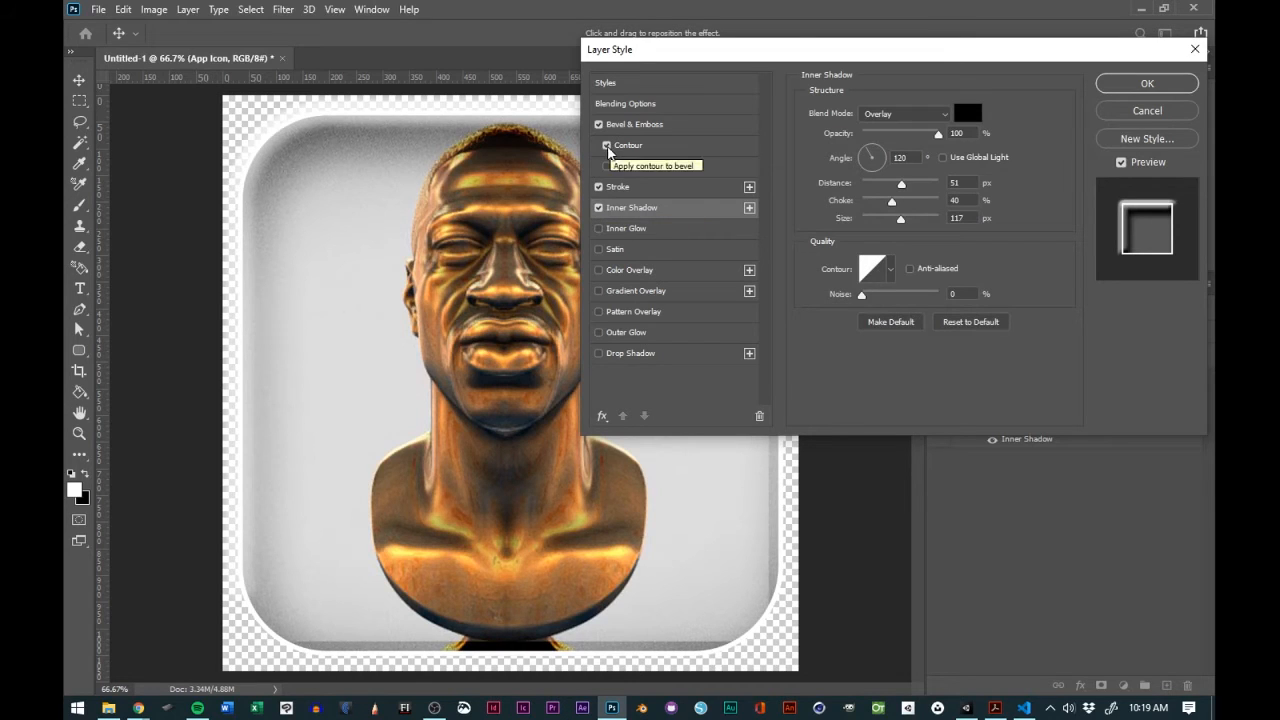
left_click(598, 124)
left_click(598, 124)
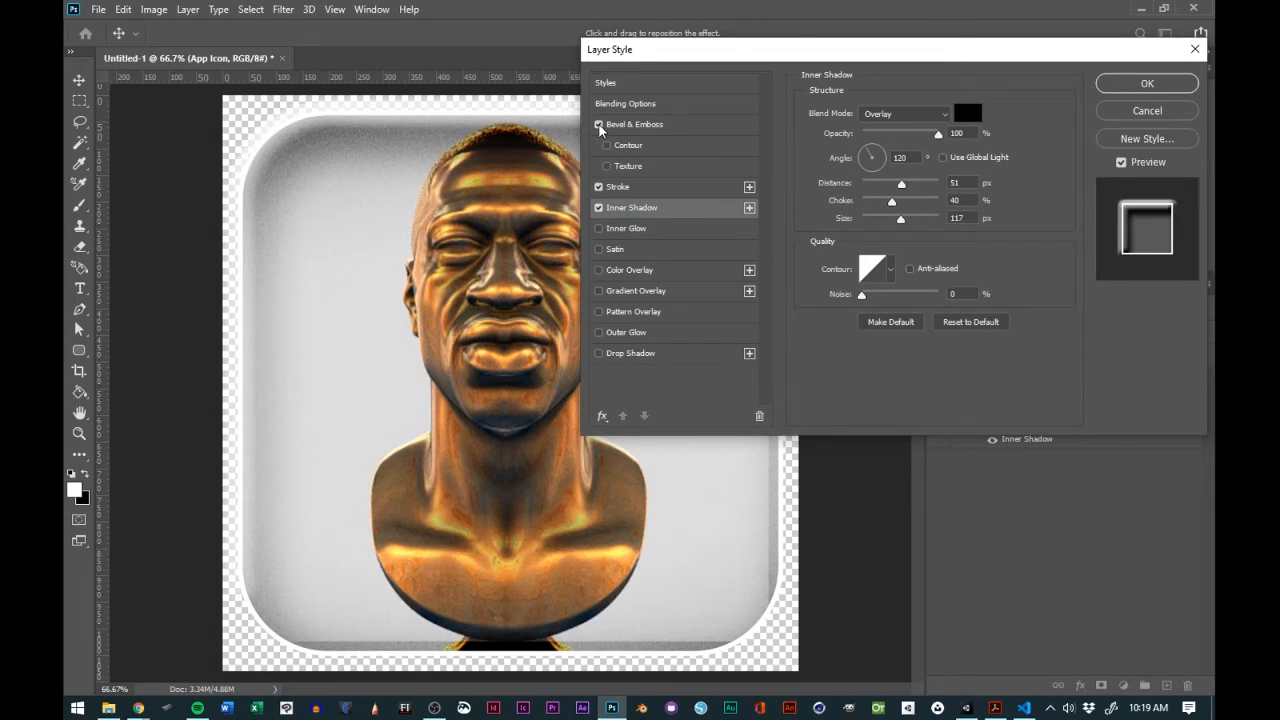
- Try an Inner Glow effect on the App Icon group and switch it off again
left_click(626, 229)
left_click(634, 207)
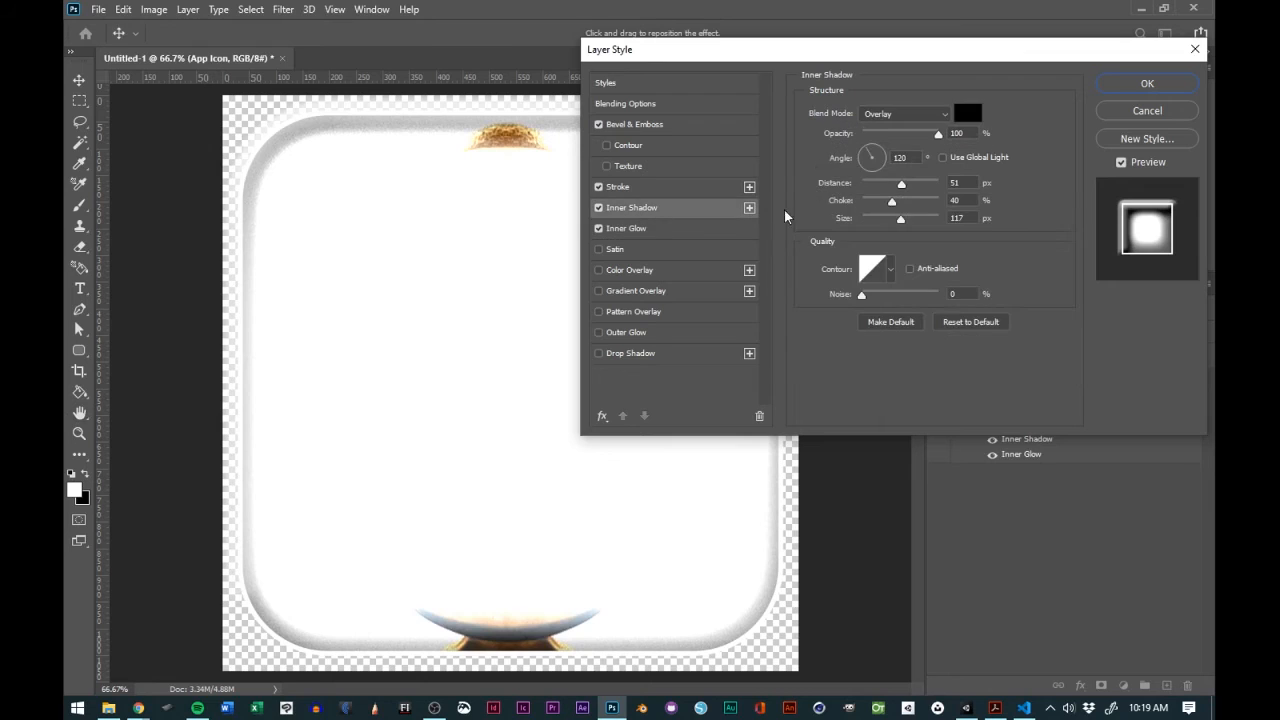
left_click(599, 228)
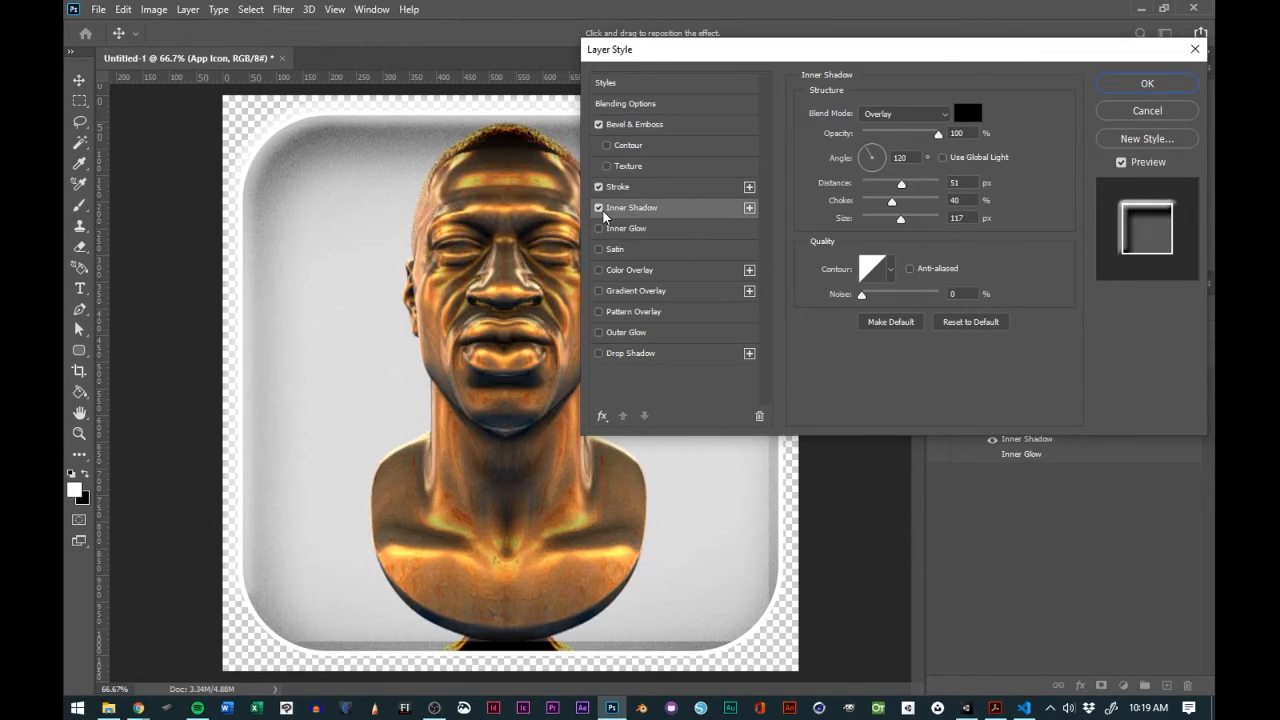
- Compare the icon without the inner shadow, then set its size to 109 px and distance to 32 px
left_click(600, 209)
left_click(600, 209)
mouse_move(899, 219)
left_mouse_down()
mouse_move(888, 236)
mouse_move(904, 236)
left_mouse_up()
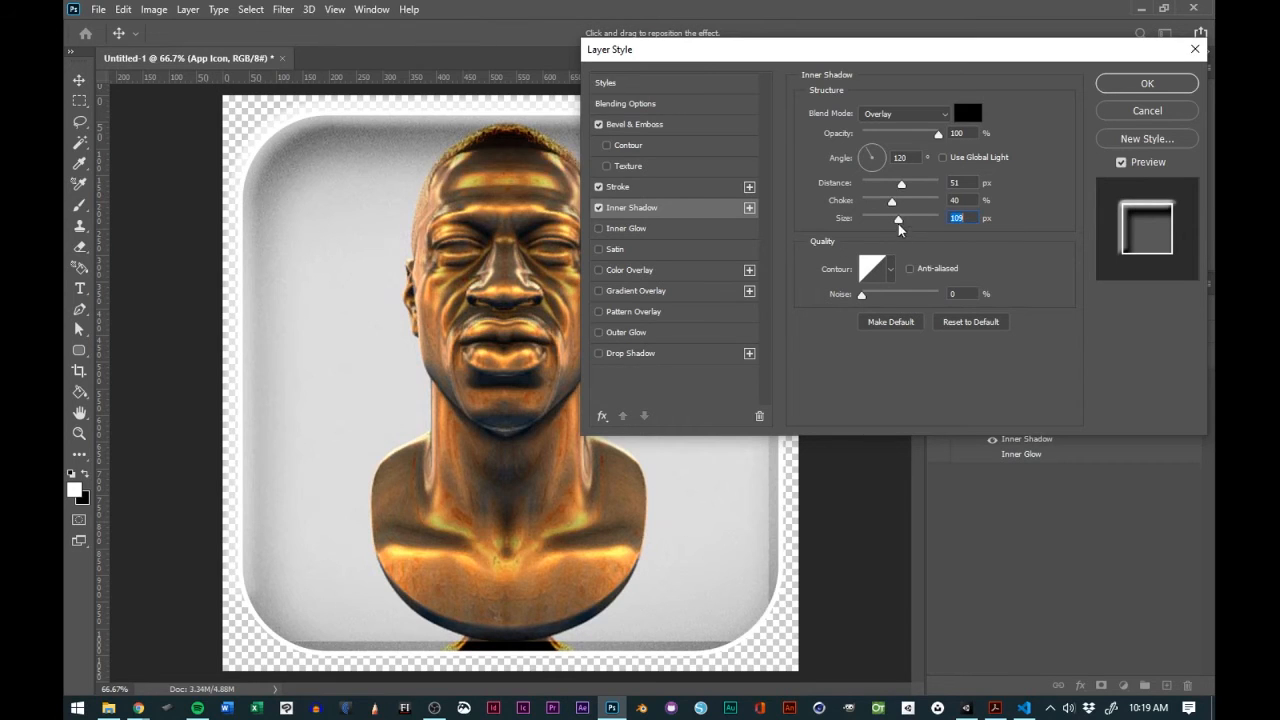
mouse_move(902, 185)
left_mouse_down()
mouse_move(874, 196)
mouse_move(889, 190)
left_mouse_up()
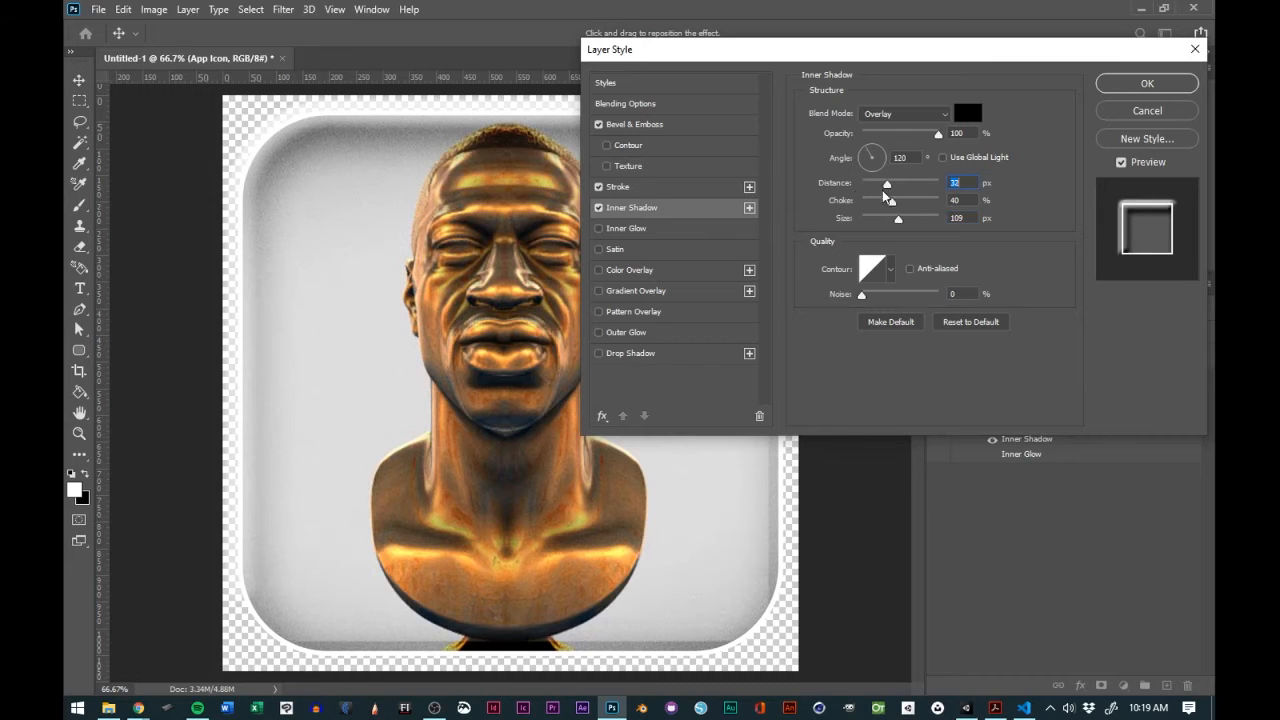
- Reduce the Bevel & Emboss highlight opacity to 53%
left_click(634, 124)
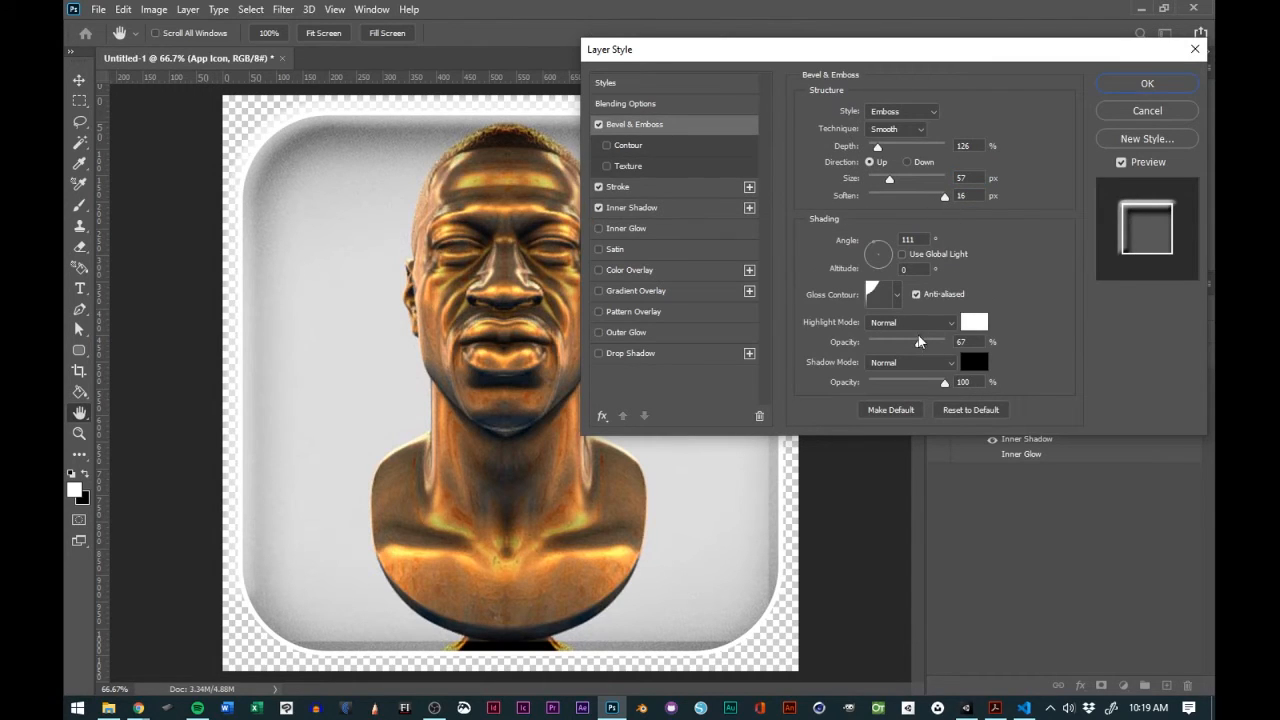
left_click_drag(881, 346, 908, 342)
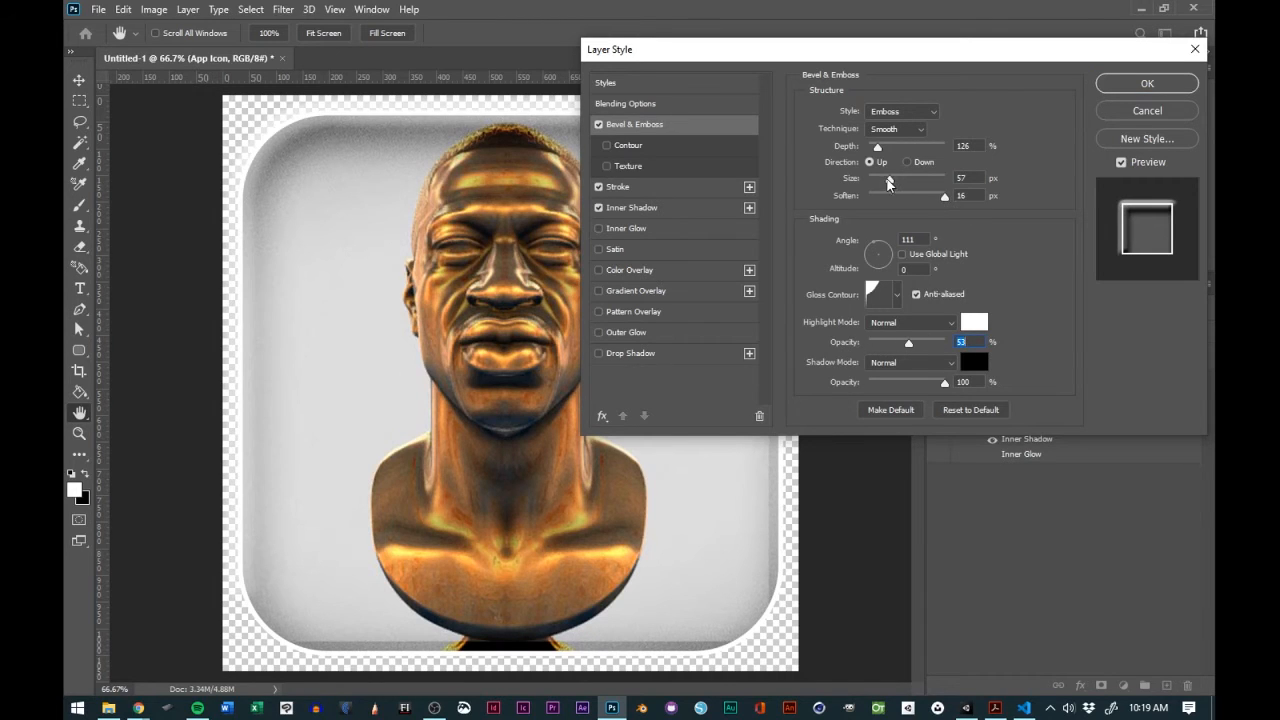
- Set the Bevel & Emboss size to 43 px and lower the Inner Shadow opacity to 32%, keeping the Stroke opacity at 100%
mouse_move(889, 179)
left_mouse_down()
mouse_move(837, 178)
mouse_move(881, 177)
left_mouse_up()
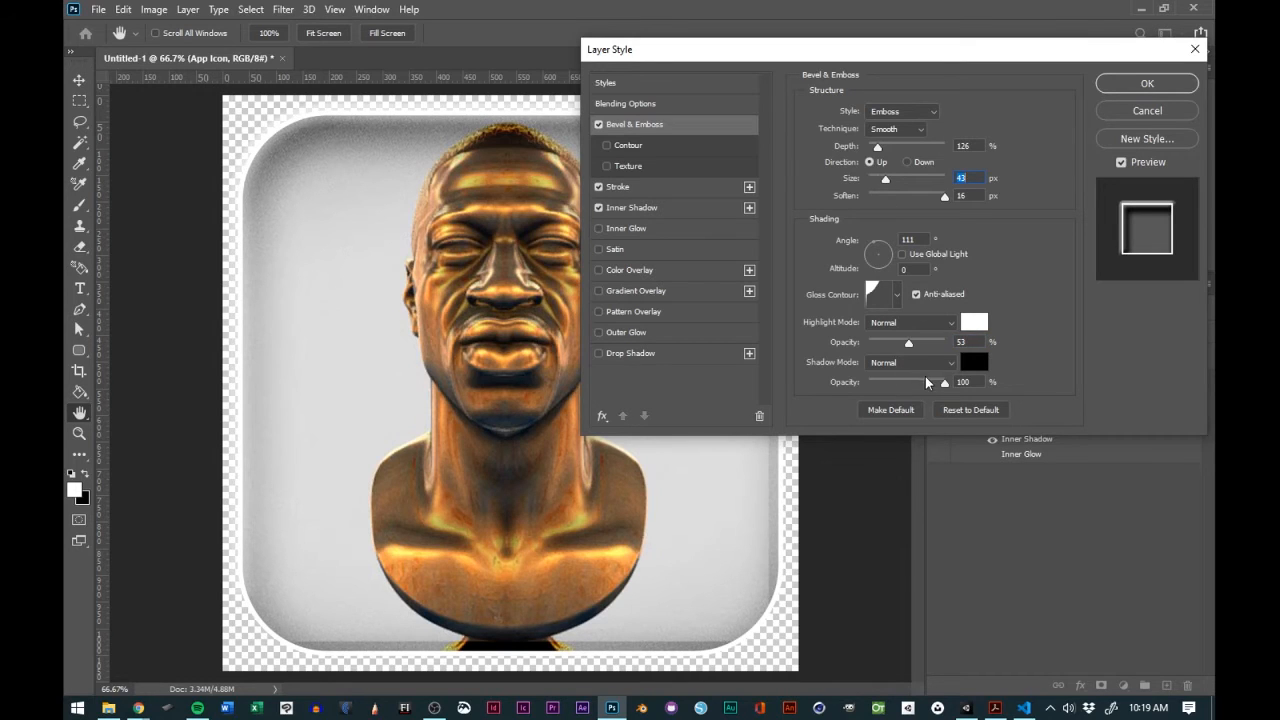
mouse_move(945, 384)
left_mouse_down()
mouse_move(854, 373)
mouse_move(925, 374)
left_mouse_up()
left_click(657, 187)
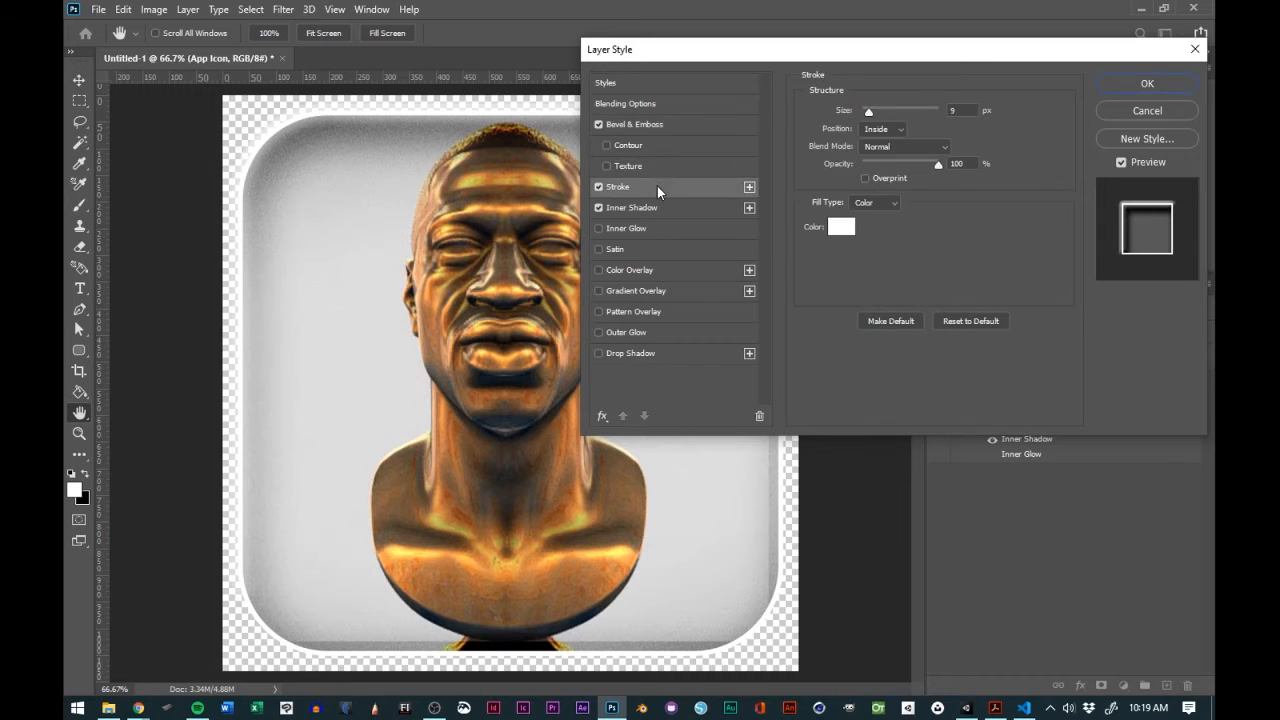
mouse_move(937, 172)
left_mouse_down()
mouse_move(883, 176)
mouse_move(942, 172)
left_mouse_up()
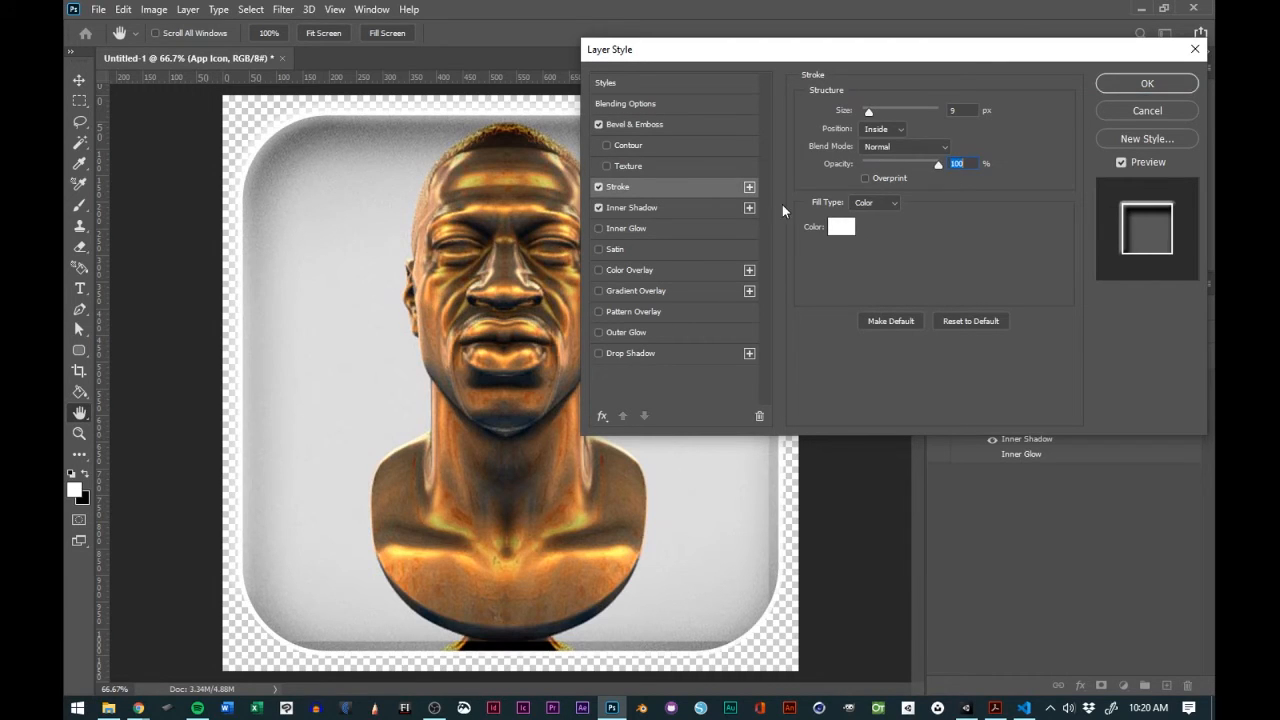
left_click(676, 209)
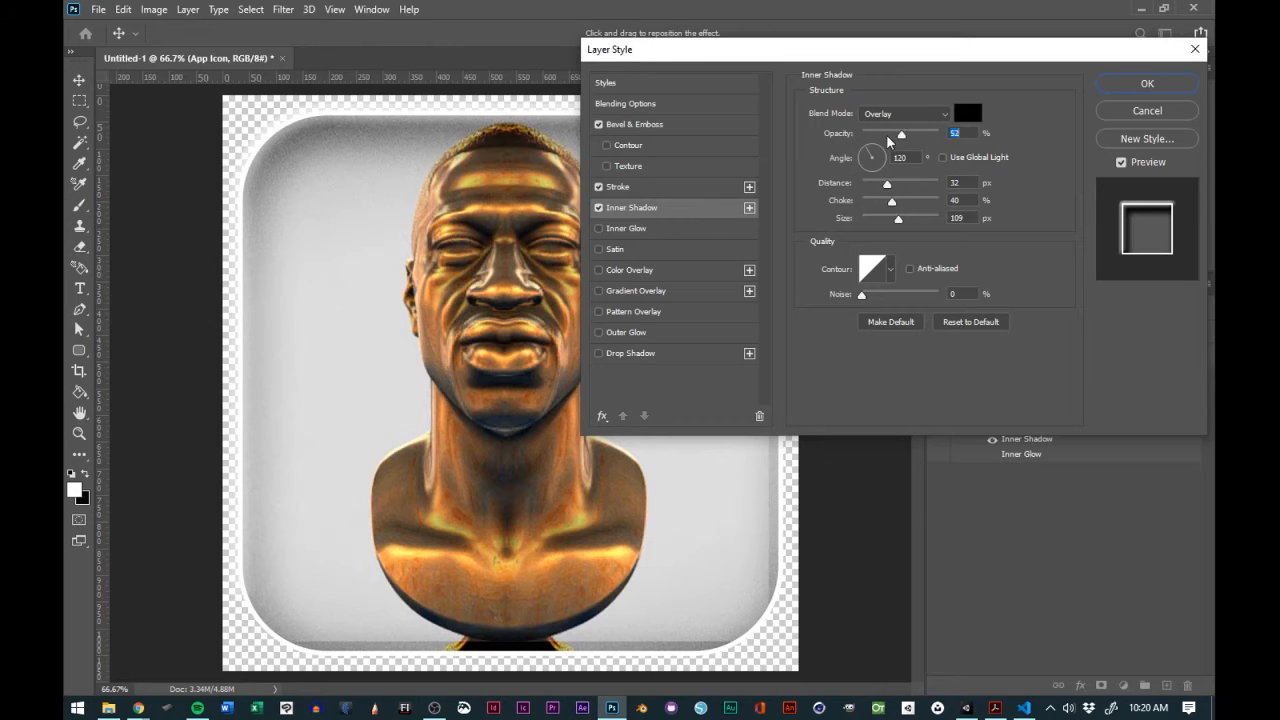
mouse_move(888, 142)
left_mouse_down()
mouse_move(925, 140)
mouse_move(816, 139)
mouse_move(888, 140)
left_mouse_up()
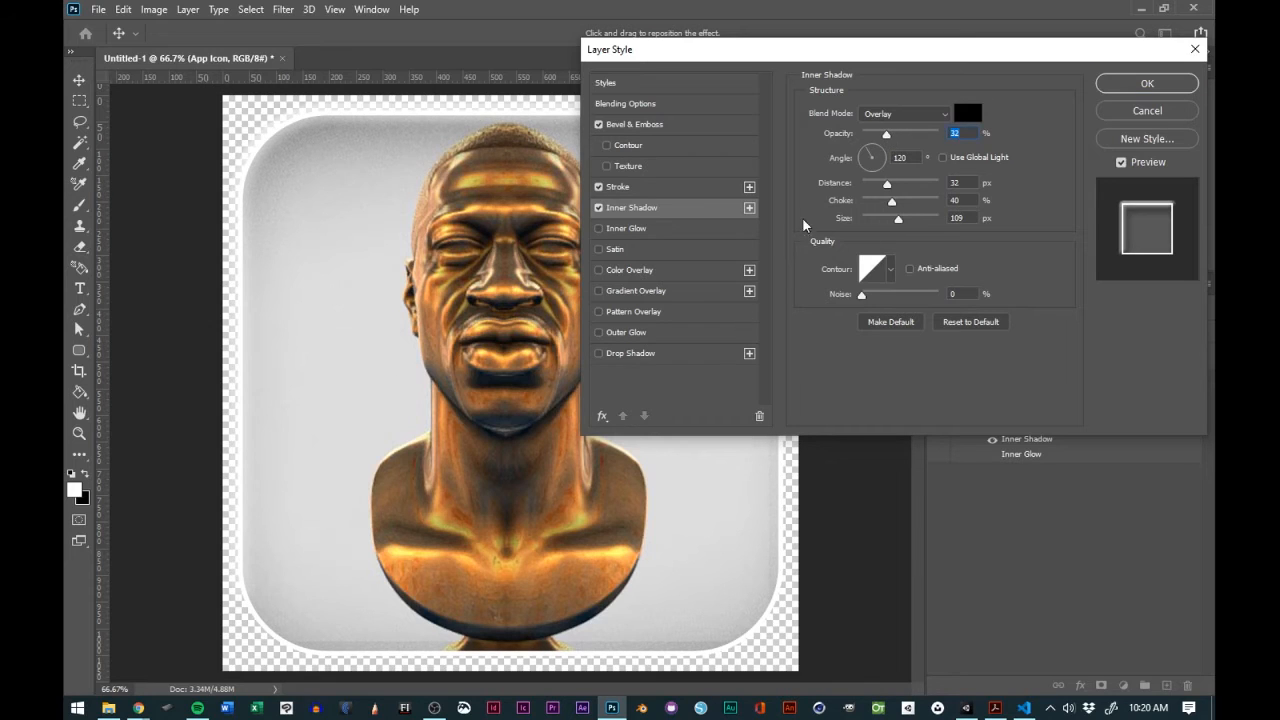
- Replace the group's Inner Shadow with a Satin effect, using a distance of 82 px and a size of 144 px
left_click(633, 233)
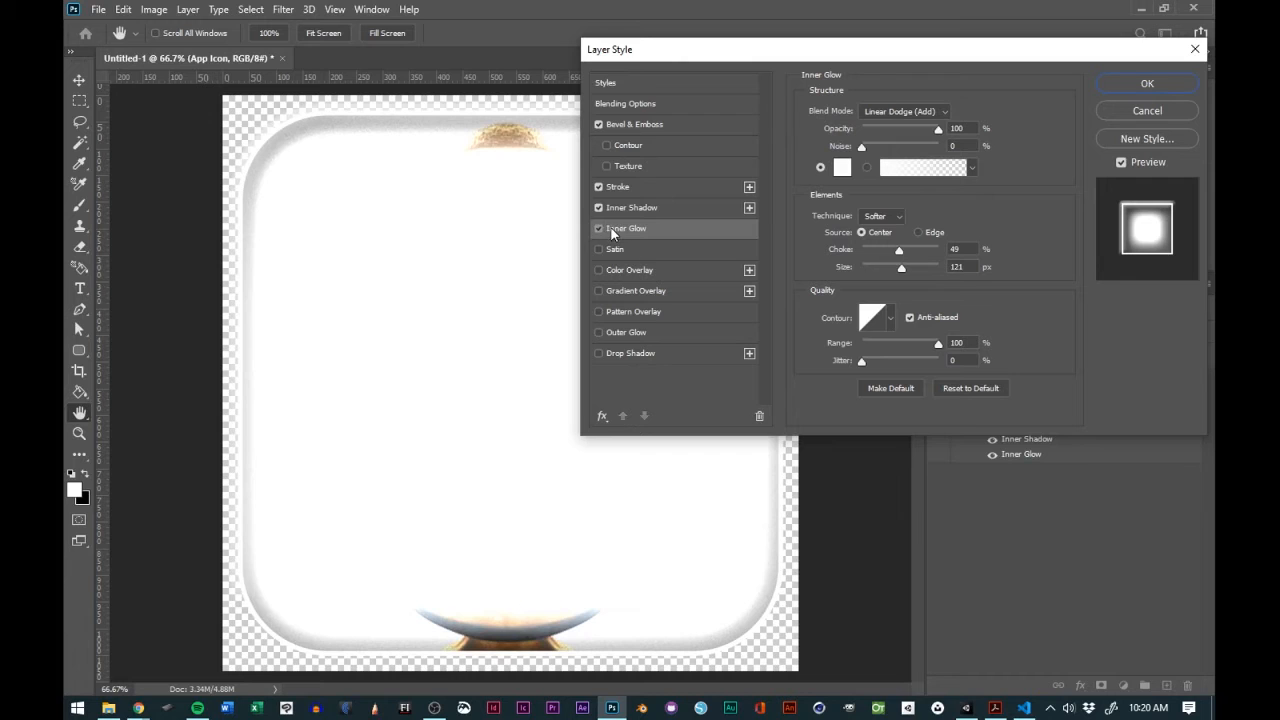
left_click(599, 229)
left_click(599, 249)
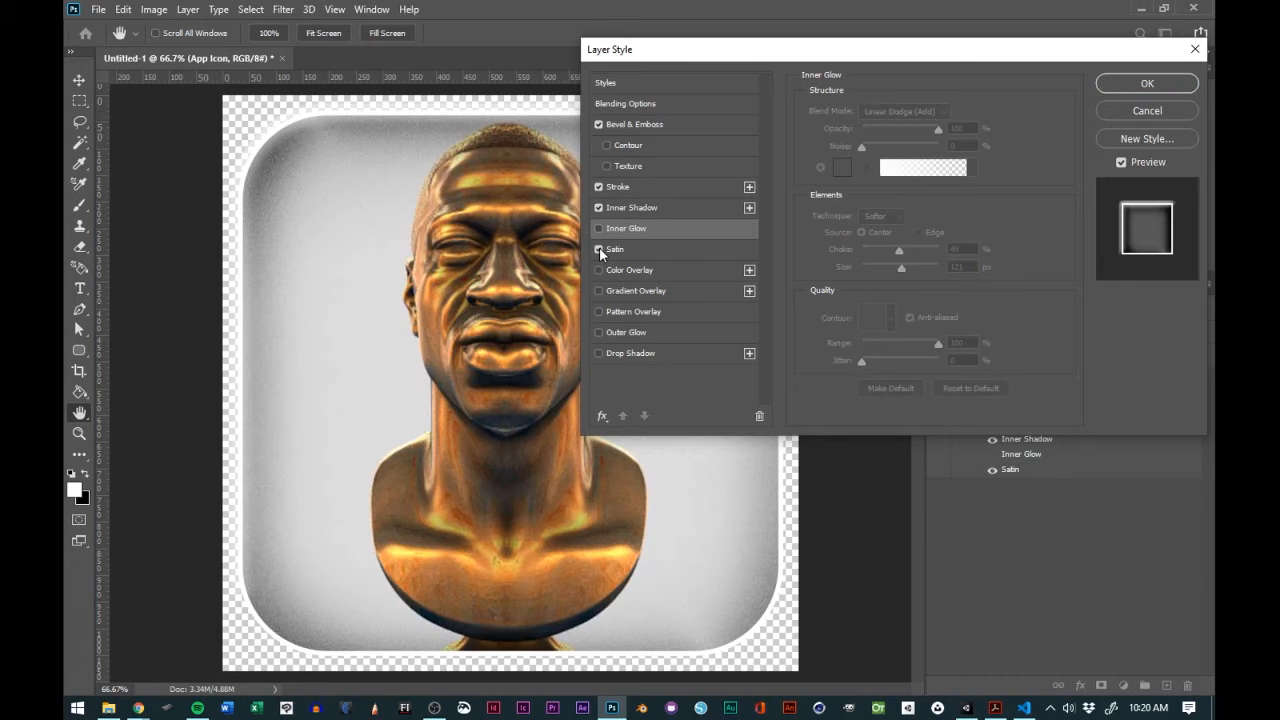
left_click(599, 208)
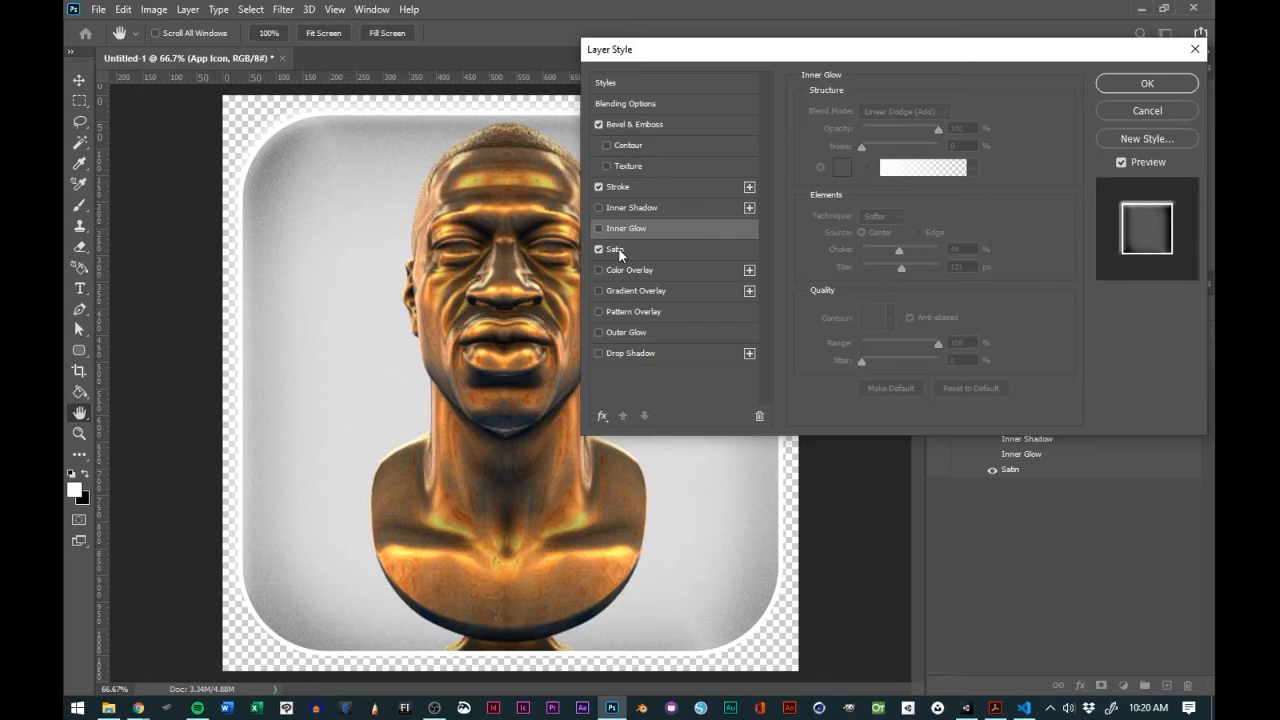
left_click(619, 249)
mouse_move(910, 187)
left_mouse_down()
mouse_move(944, 187)
mouse_move(907, 184)
mouse_move(932, 206)
mouse_move(909, 204)
left_mouse_up()
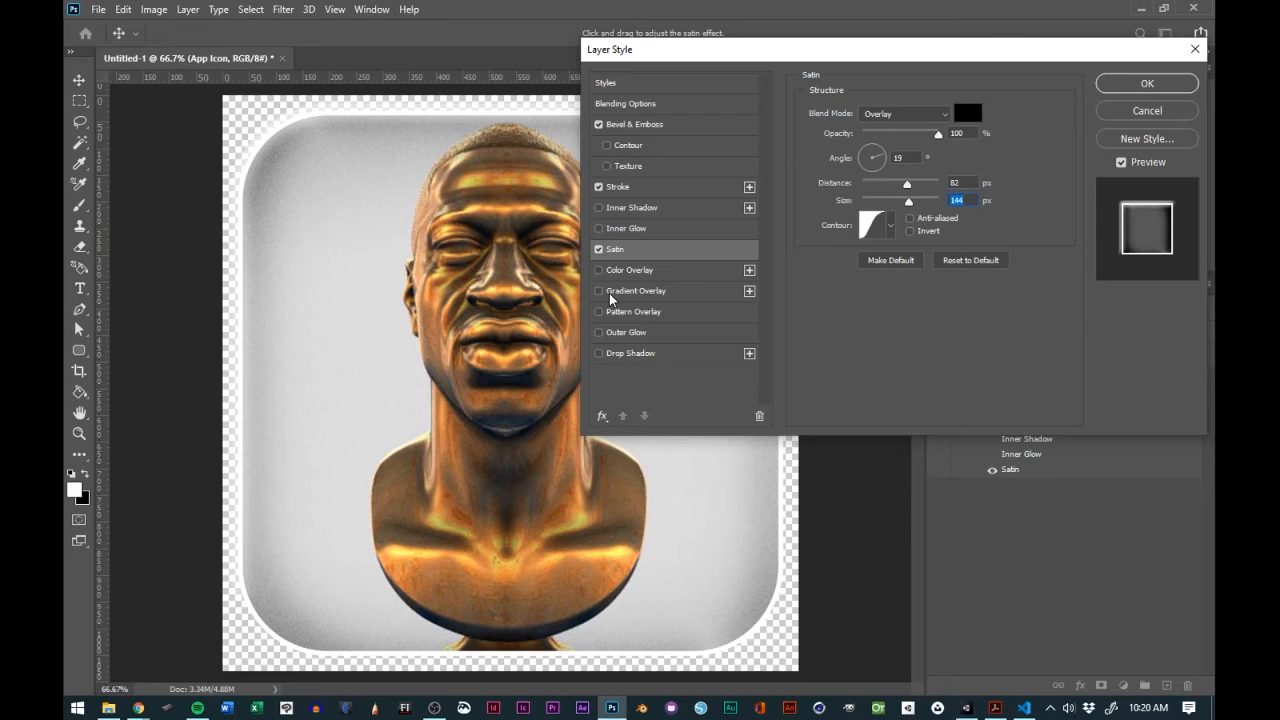
- Try a reflected Gradient Overlay on the App Icon group, cycling its blend mode through Hard Light to Soft Light
left_click(598, 291)
left_click(636, 291)
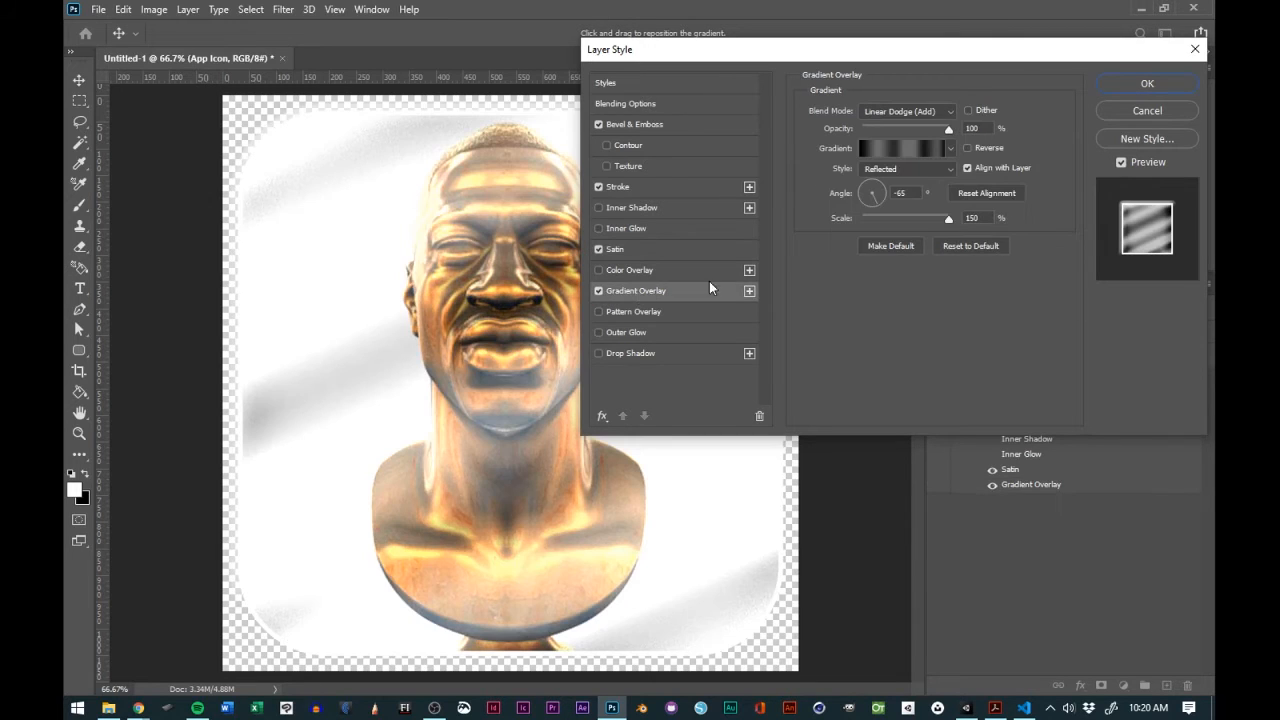
left_click(910, 118)
left_click(910, 116)
key("Down")
key("Down")
key("Down")
key("Down")
key("Down")
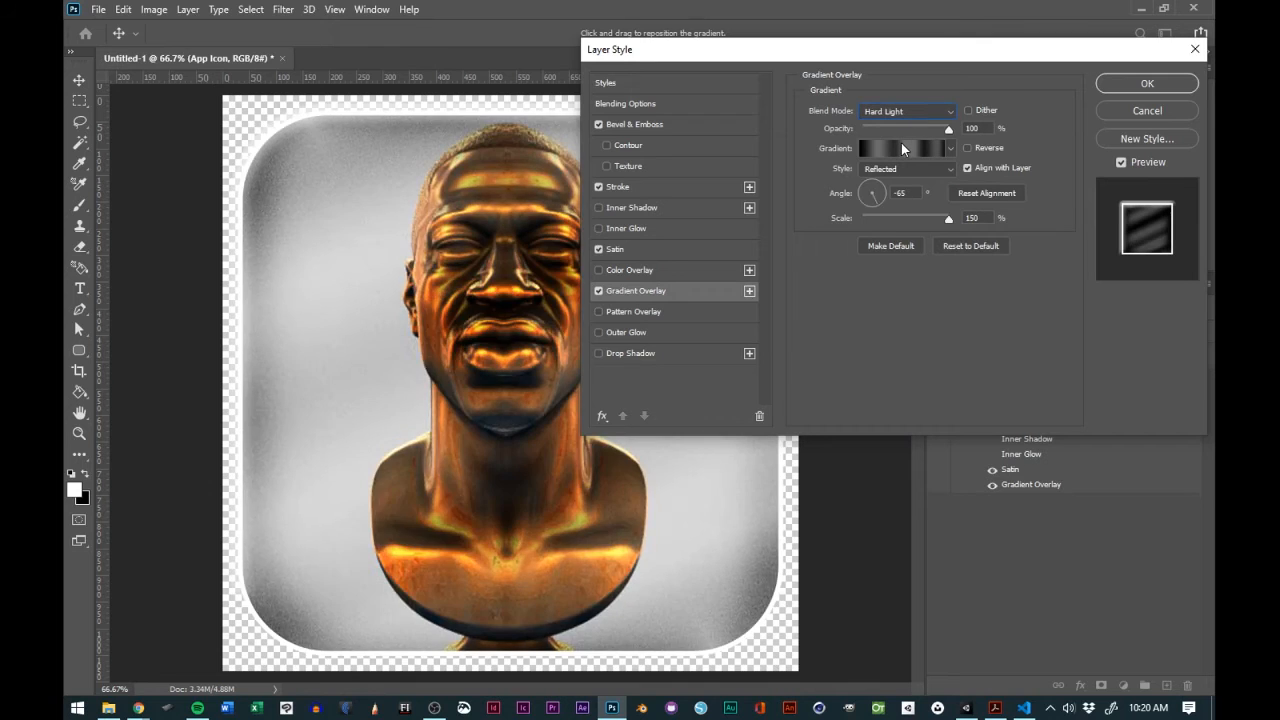
key("Up")
key("Up")
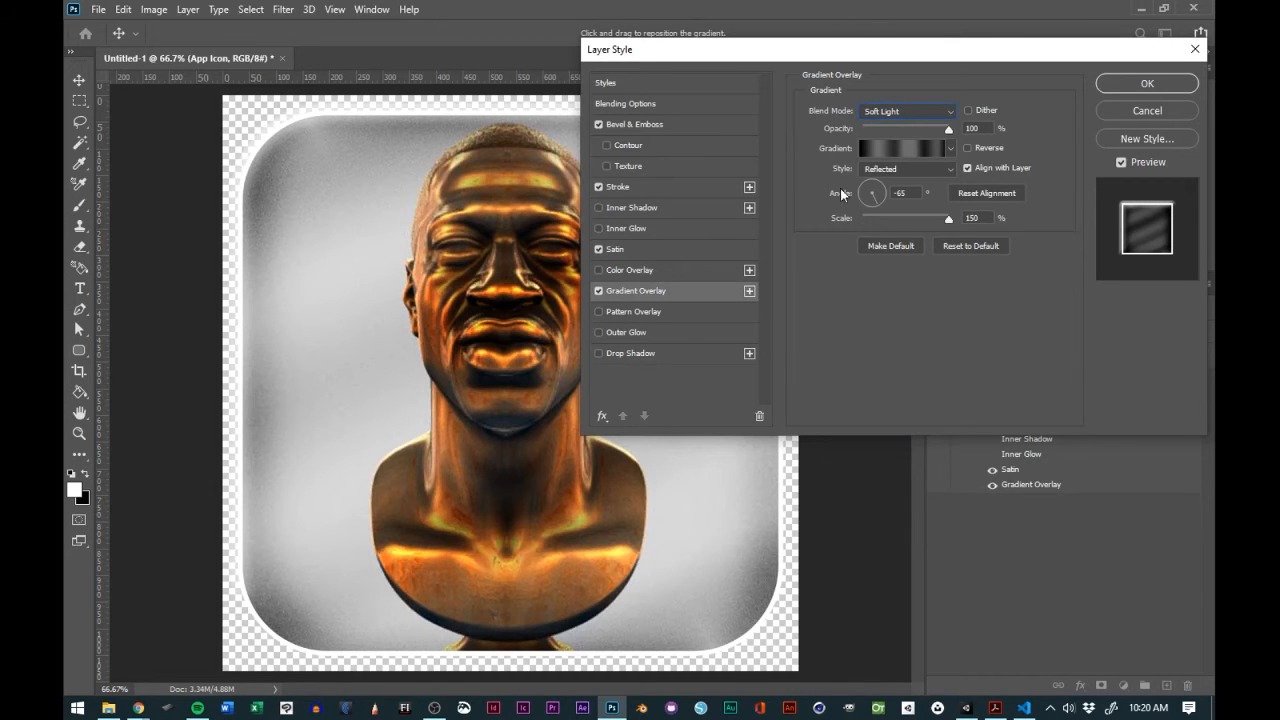
- Compare the icon with and without the Gradient Overlay and leave that effect switched off
left_click_drag(760, 58, 814, 67)
left_click(652, 301)
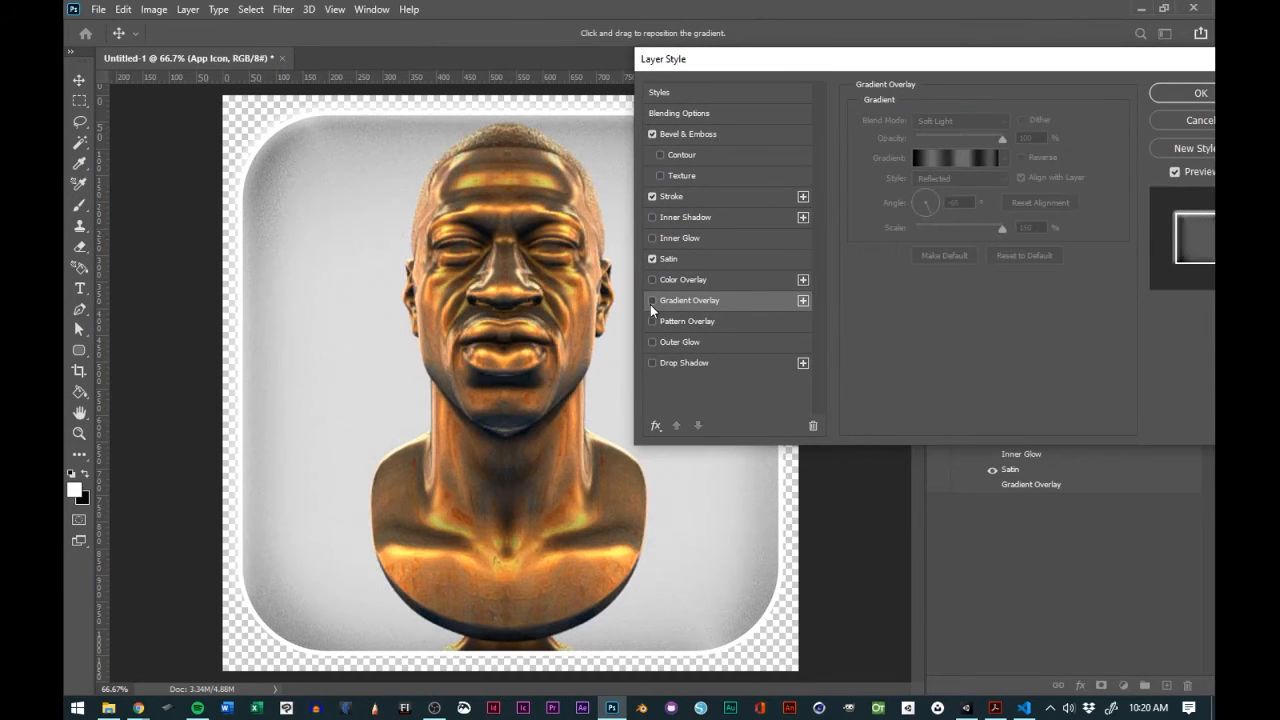
left_click(651, 306)
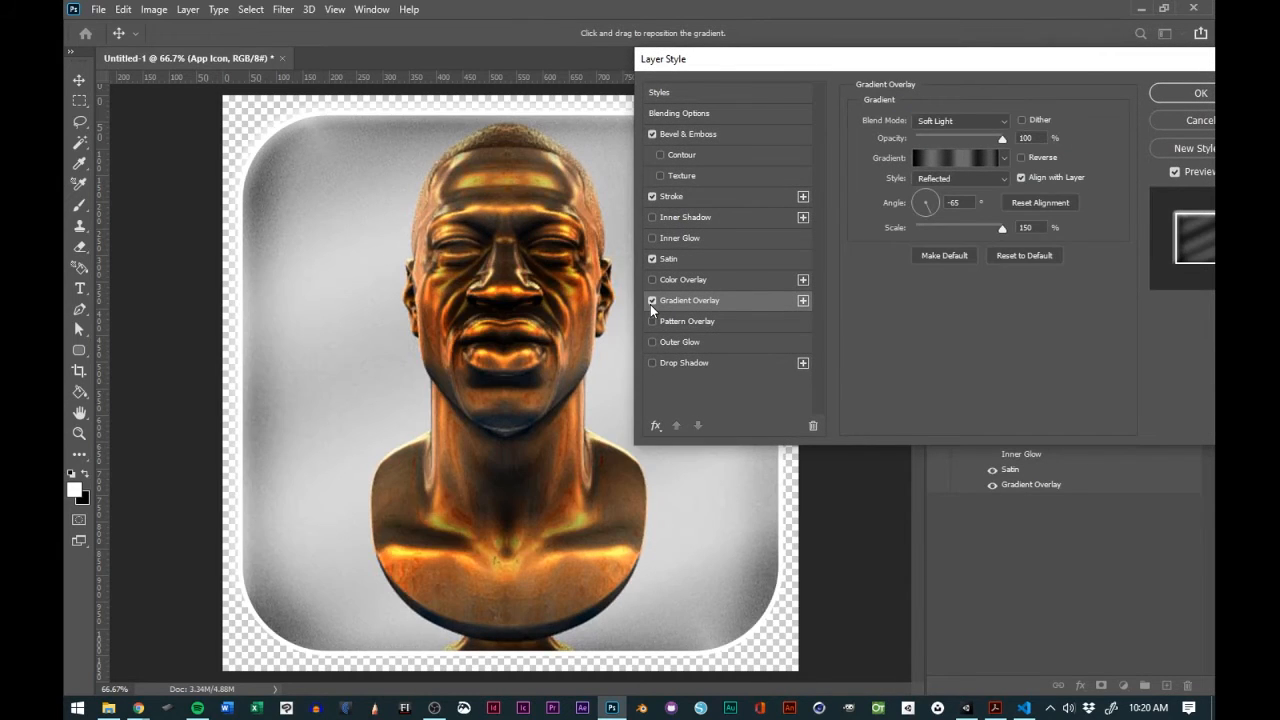
left_click(651, 302)
- Add a Pattern Overlay to the App Icon group and set its blend mode to Soft Light
left_click(651, 321)
left_click(651, 321)
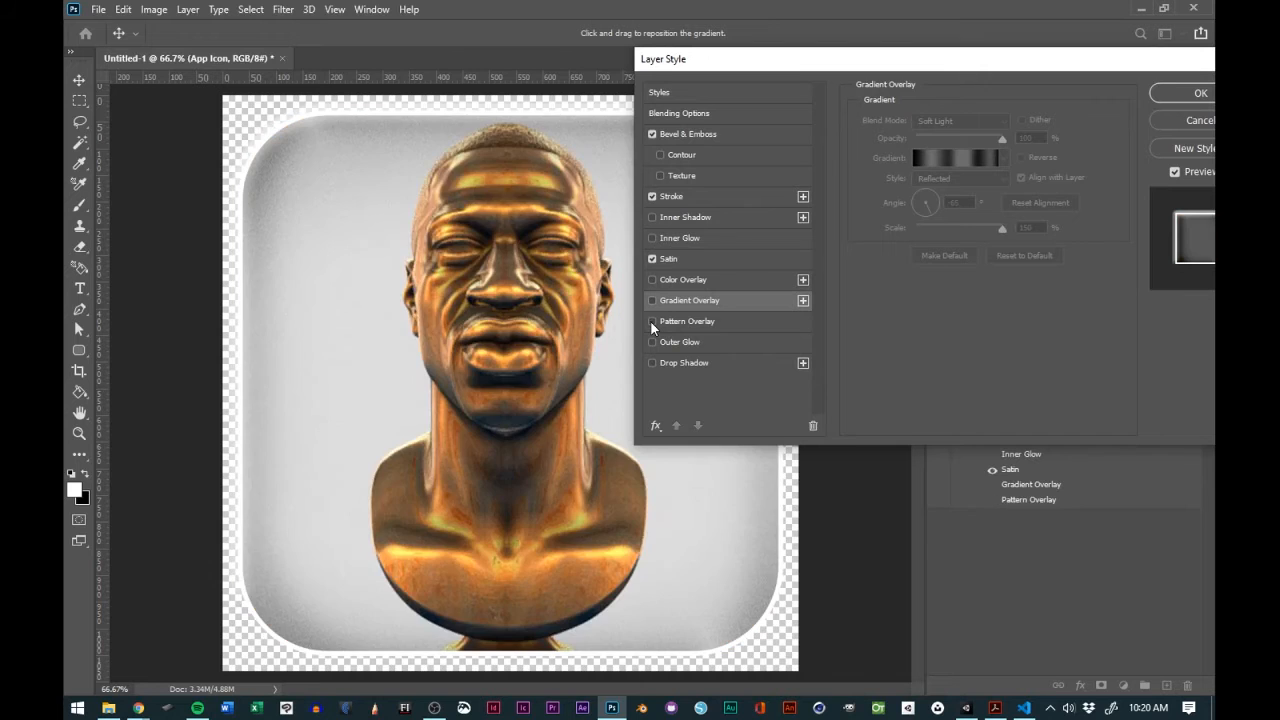
left_click(651, 321)
left_click(758, 322)
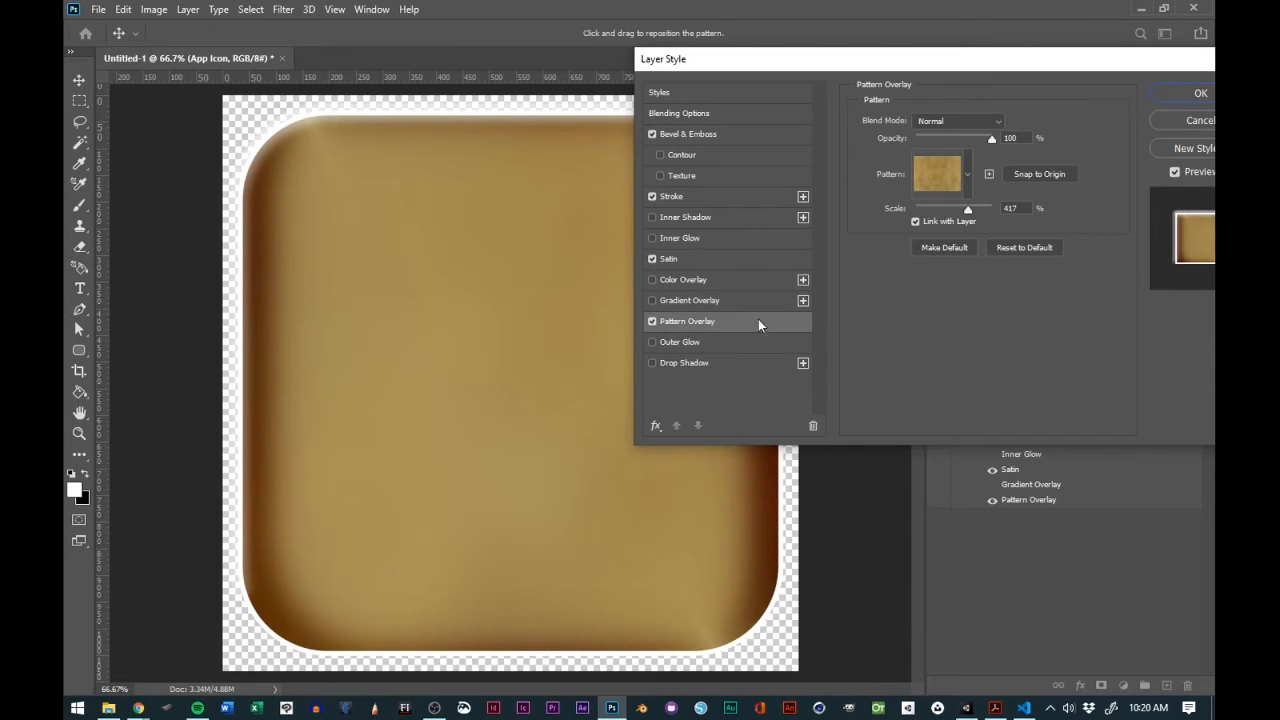
left_click(946, 120)
left_click(946, 117)
scroll(946, 120, "down", 4)
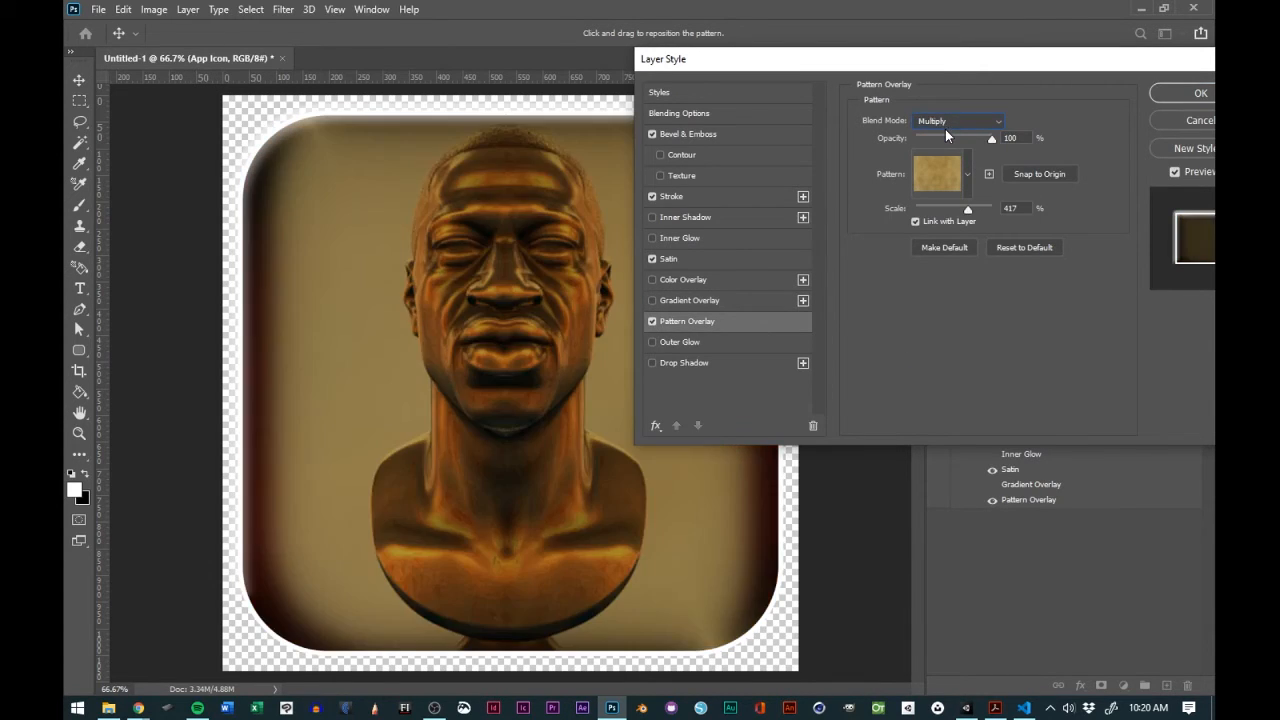
scroll(945, 129, "down", 4)
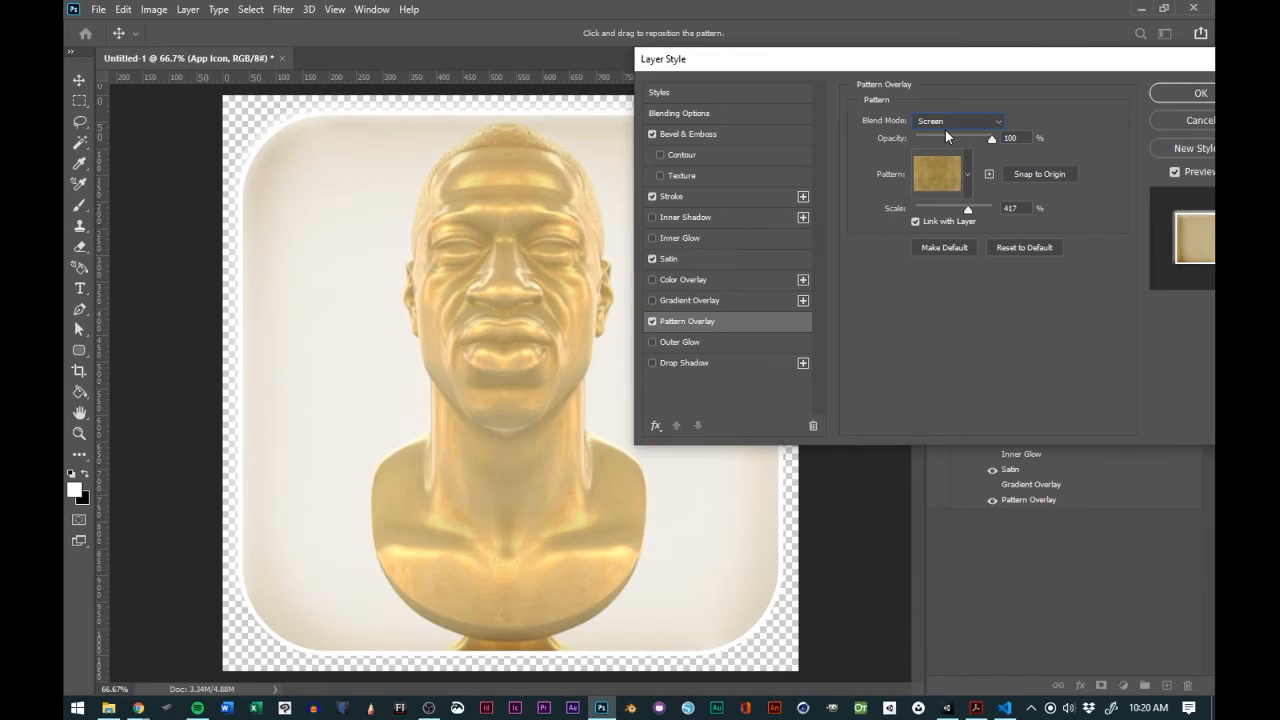
scroll(945, 130, "up", 2)
scroll(945, 130, "up", 1)
scroll(945, 130, "down", 3)
scroll(945, 130, "down", 2)
scroll(945, 130, "up", 1)
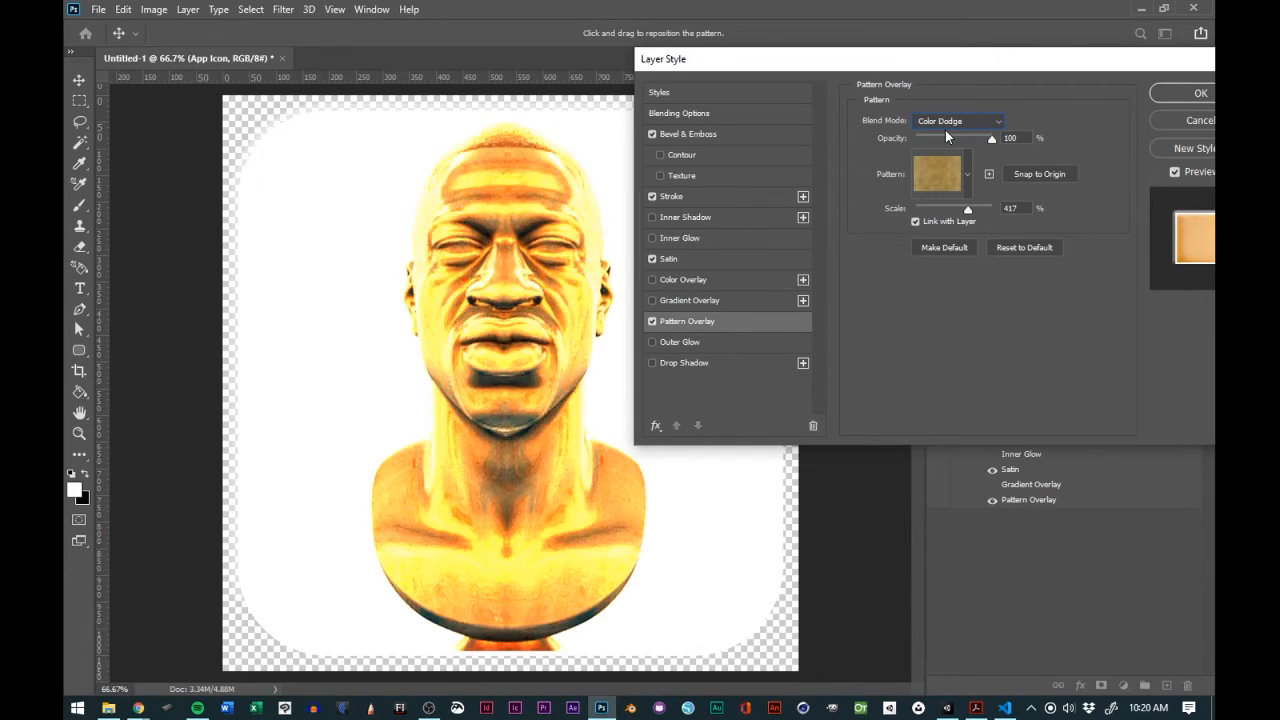
scroll(945, 130, "down", 4)
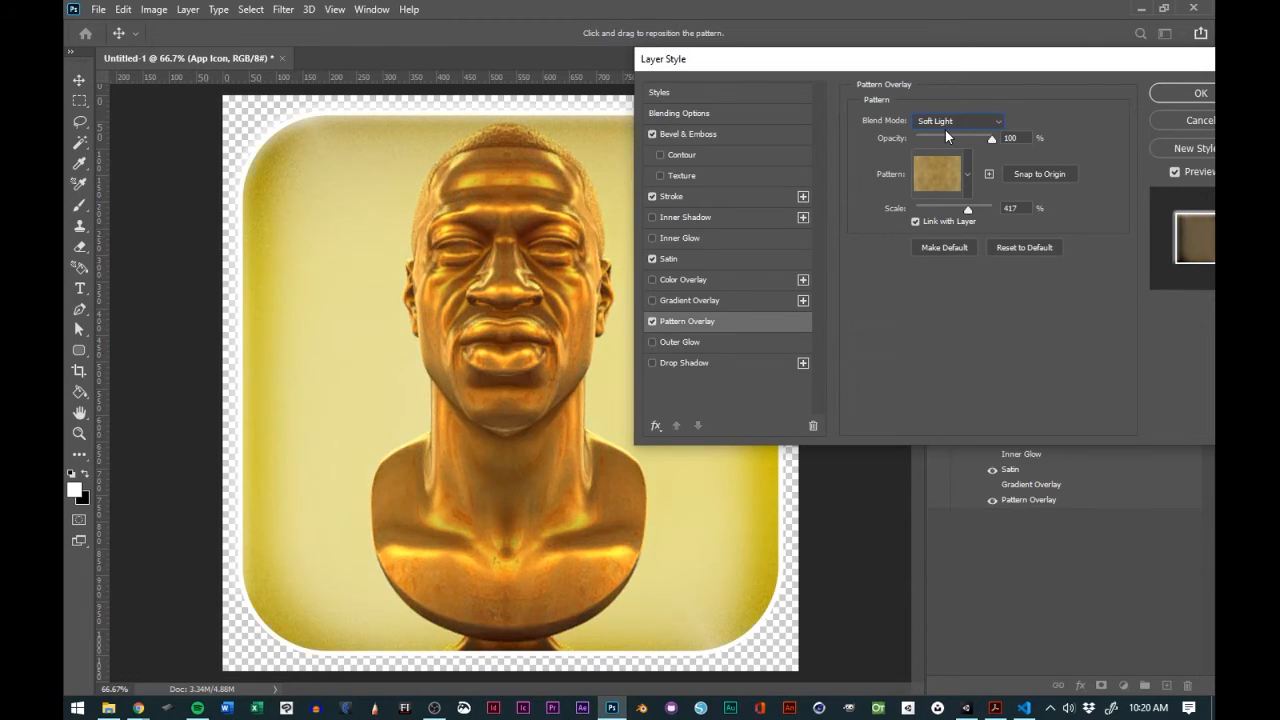
- Compare the icon without the Pattern Overlay, test a Drop Shadow and switch it off, and apply the layer style
left_click(653, 321)
left_click(653, 321)
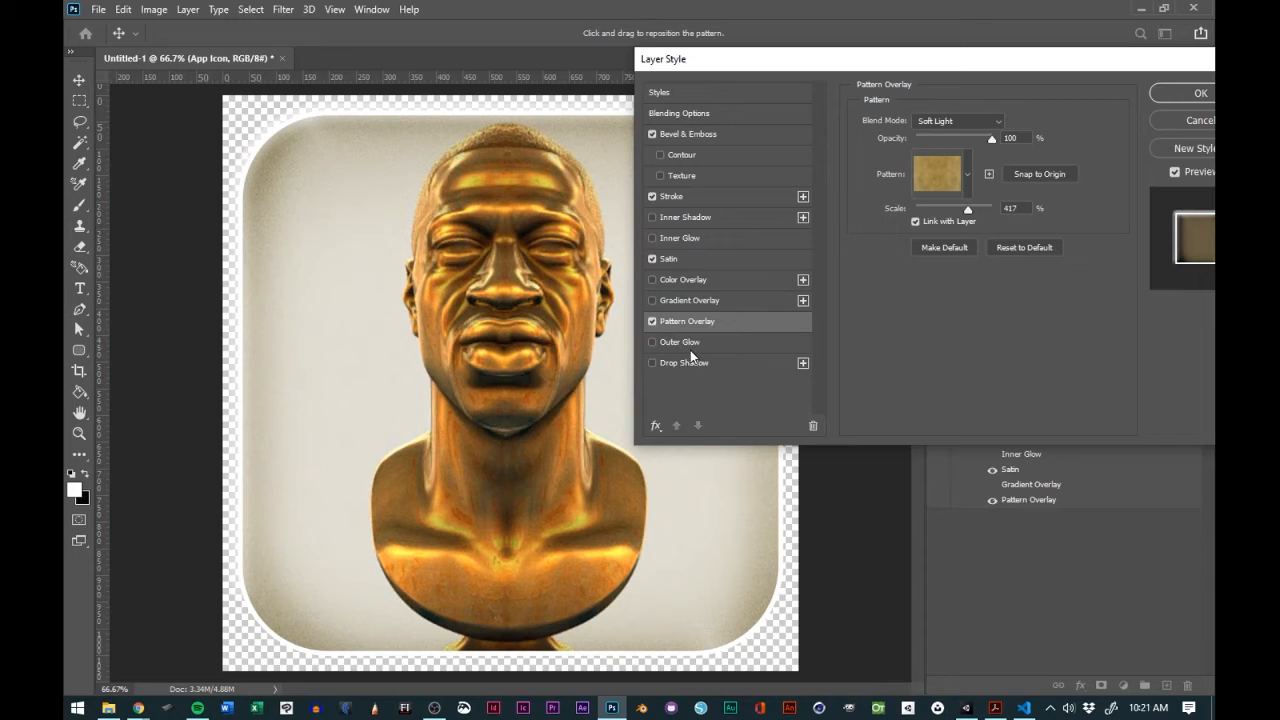
left_click(653, 363)
left_click(651, 363)
left_click(1175, 95)
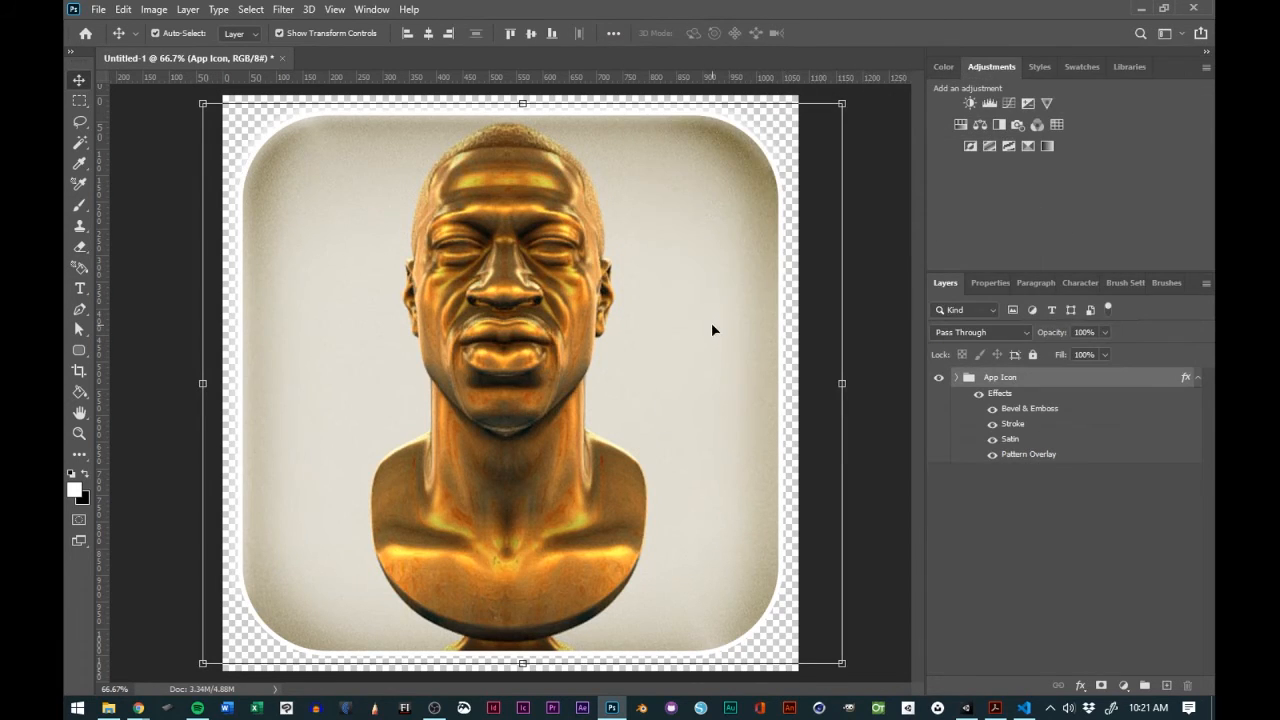
- Duplicate the App Icon group as "App Icon copy" and merge the copied group into a single layer
key("ctrl+minus")
key("ctrl+minus")
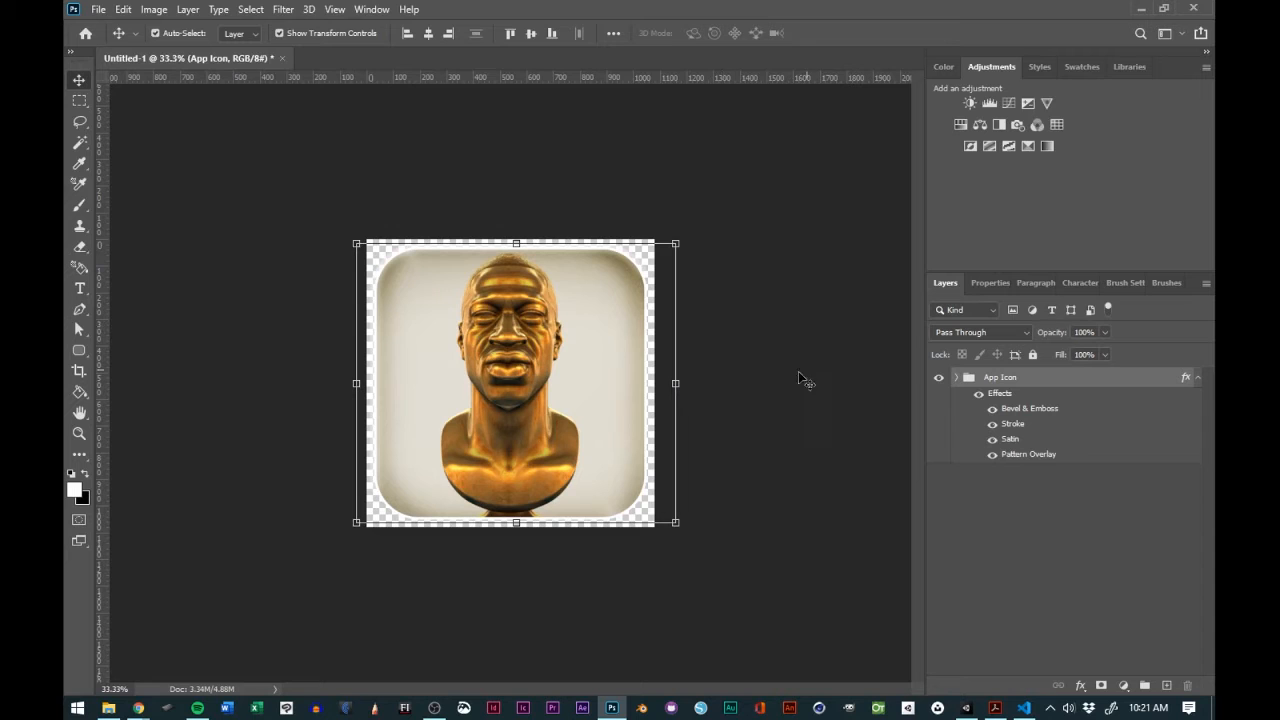
right_click(991, 381)
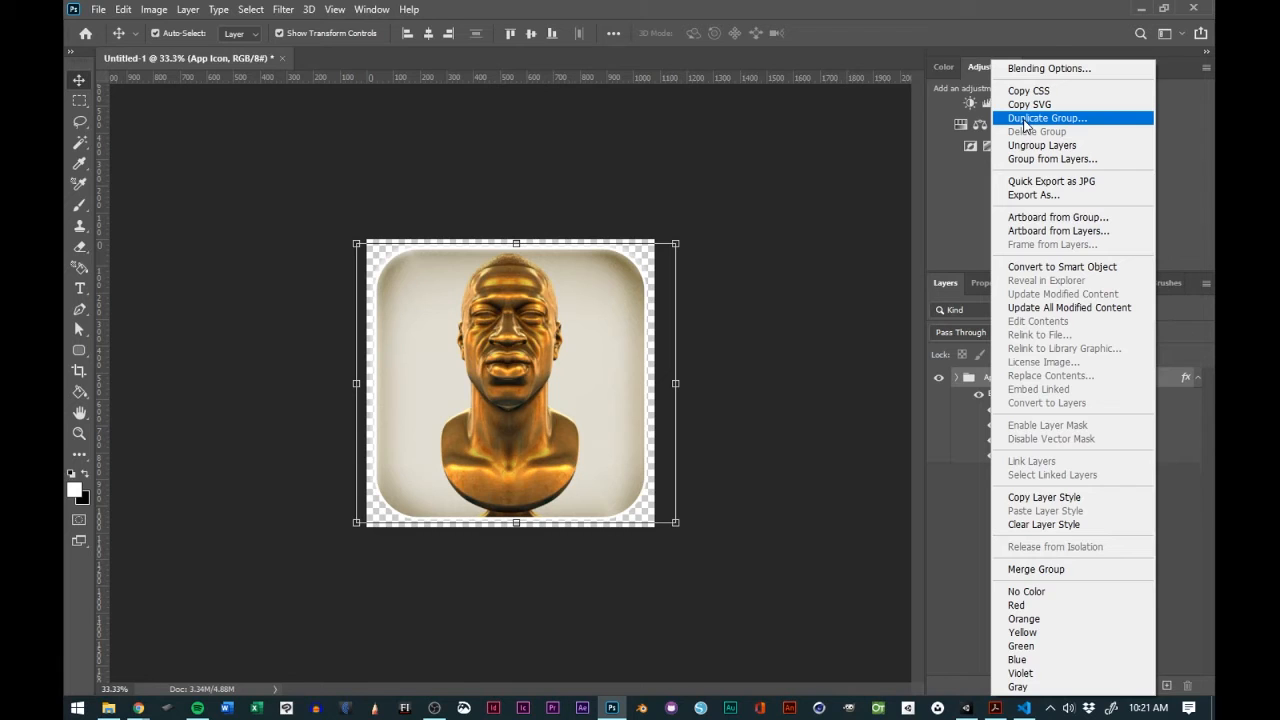
left_click(1024, 122)
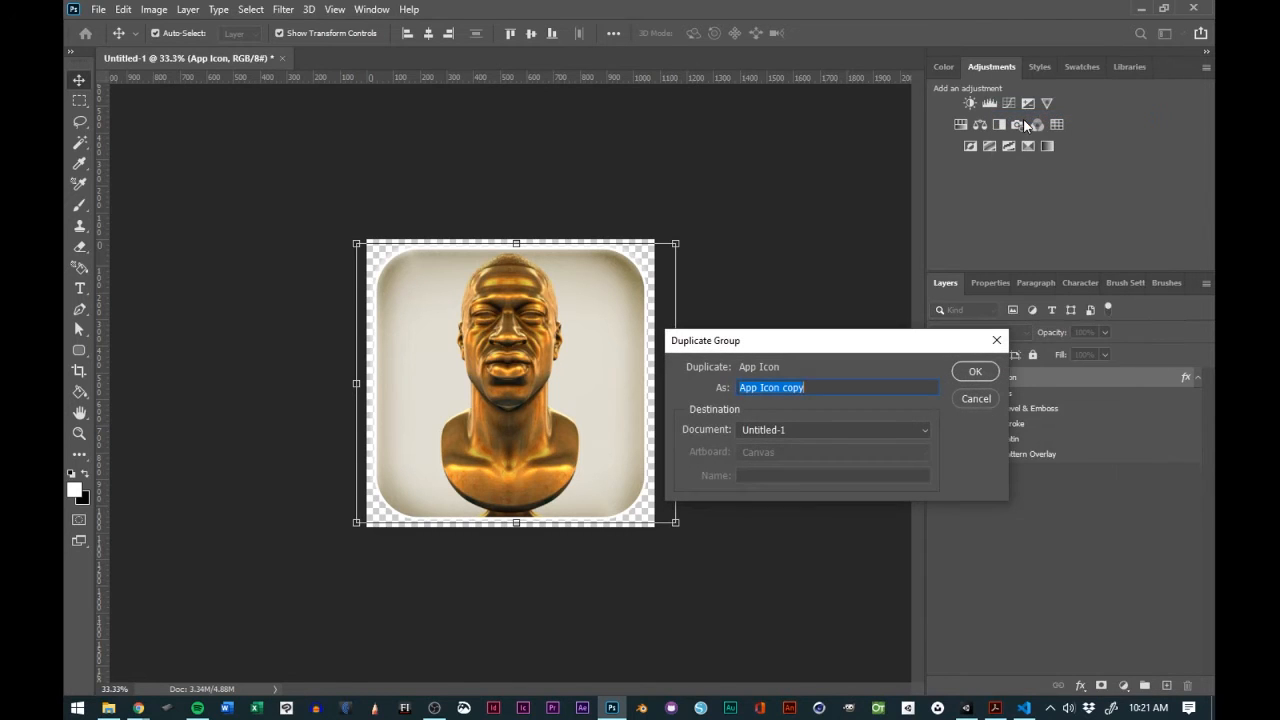
left_click(972, 372)
right_click(999, 387)
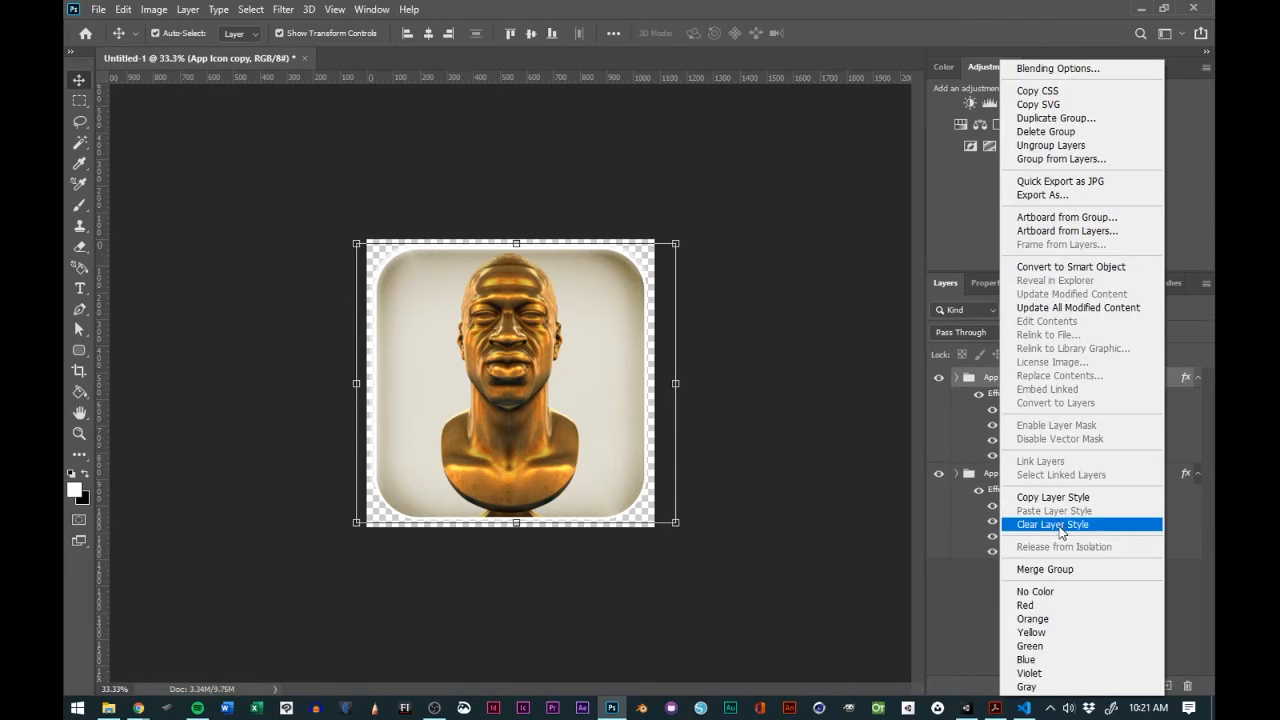
left_click(1052, 568)
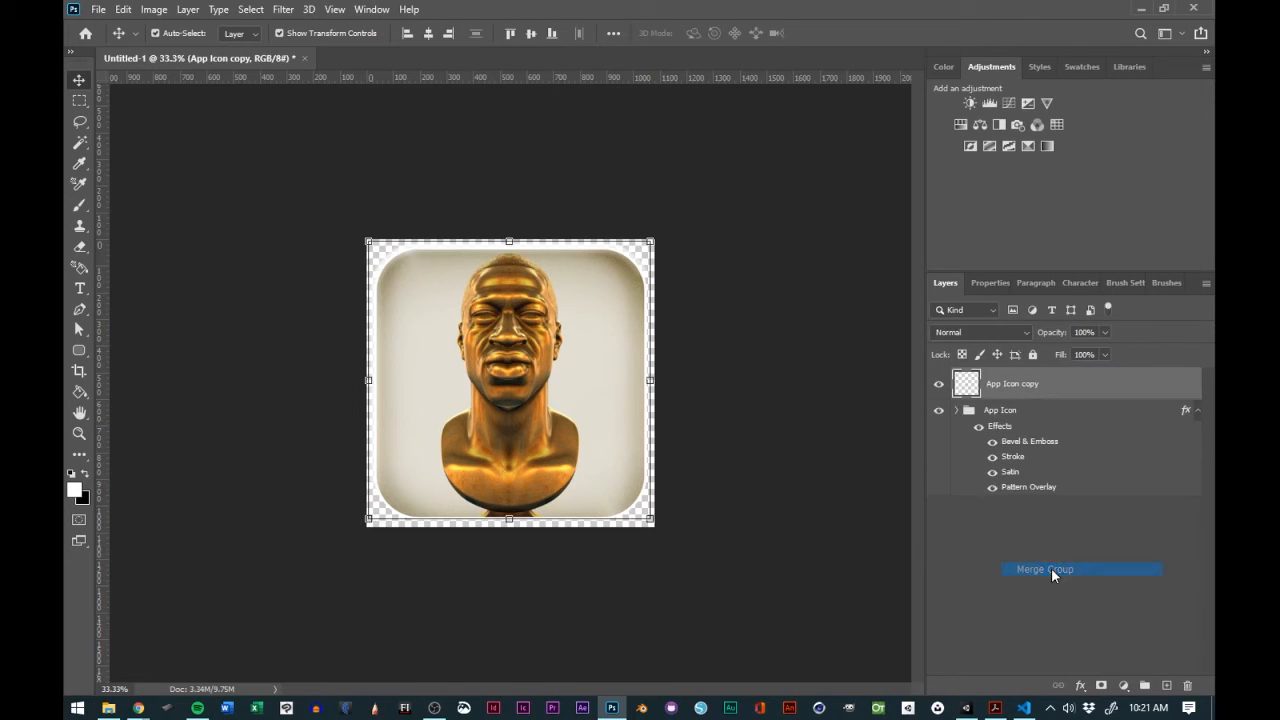
- Duplicate the merged App Icon copy layer and hide the lower of the two merged copies
right_click(1018, 387)
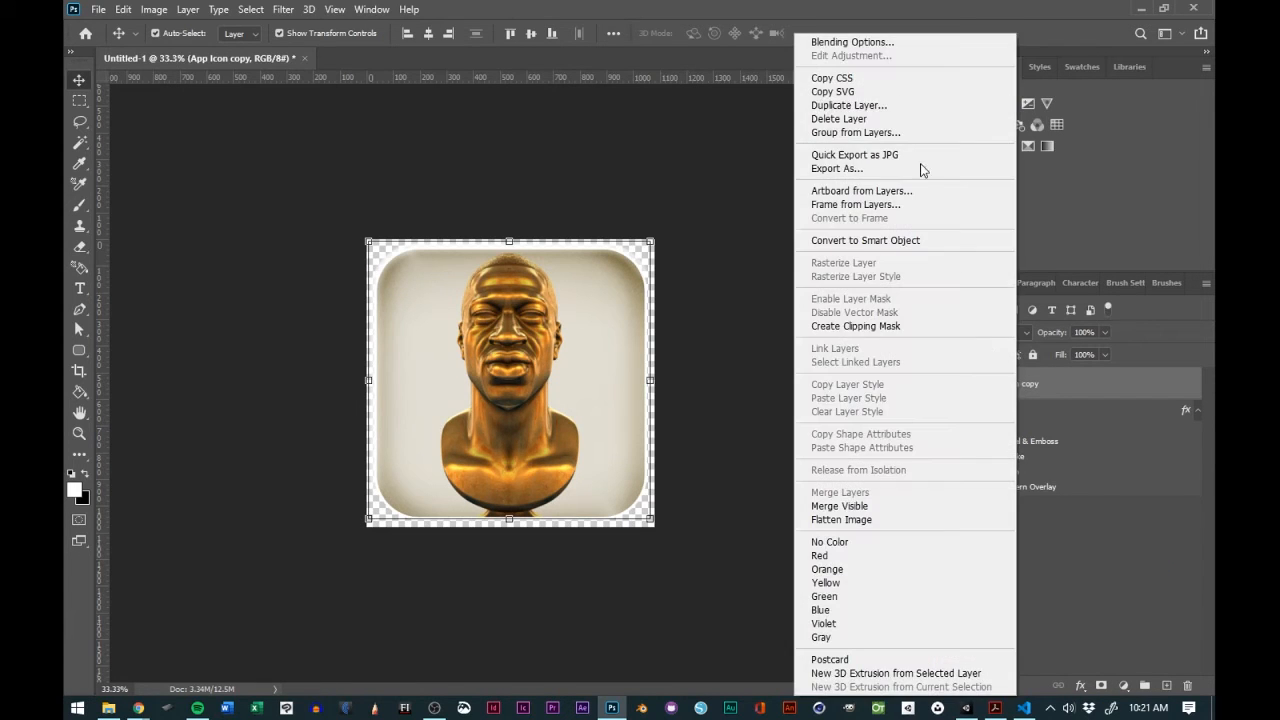
left_click(878, 102)
left_click(962, 374)
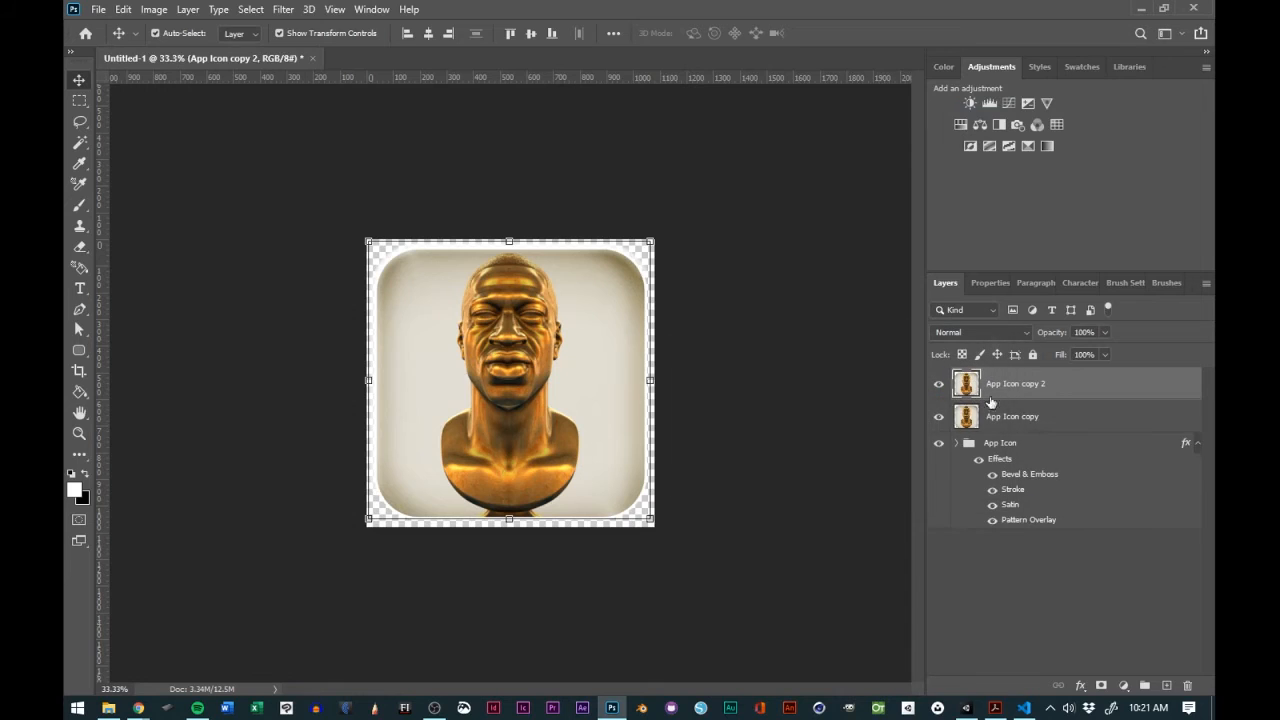
left_click(938, 384)
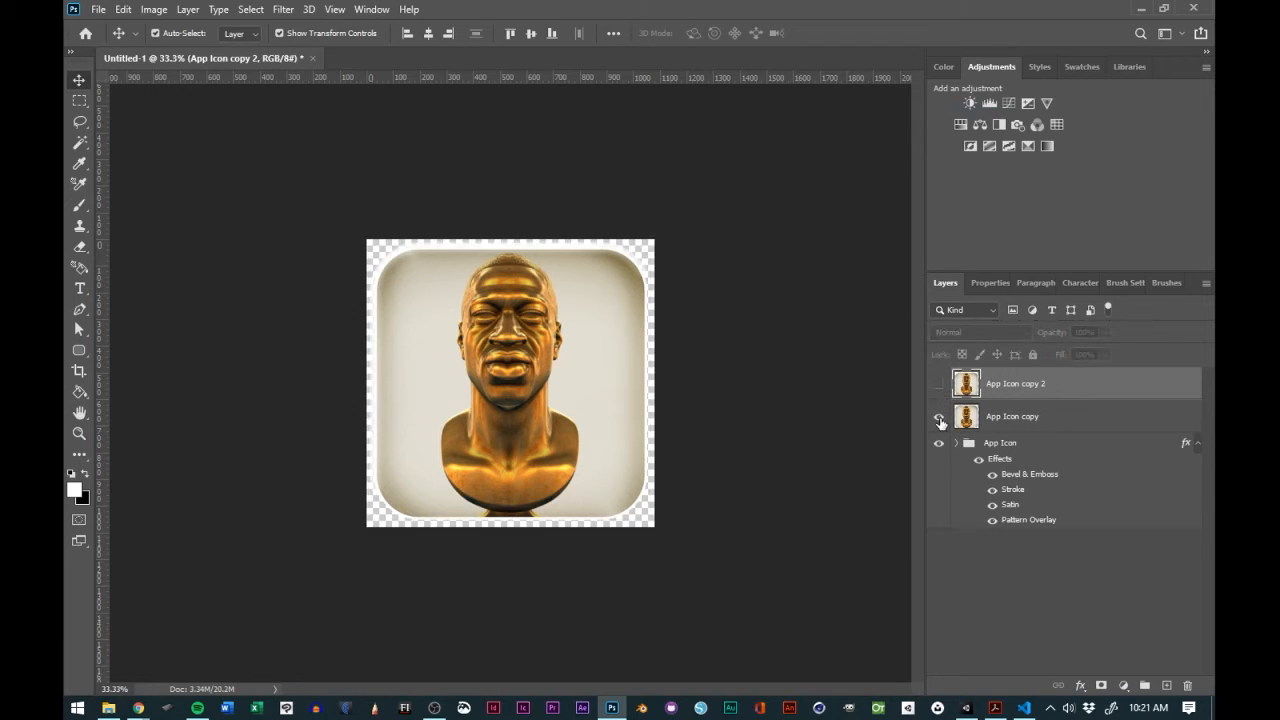
left_click(938, 384)
left_click(938, 417)
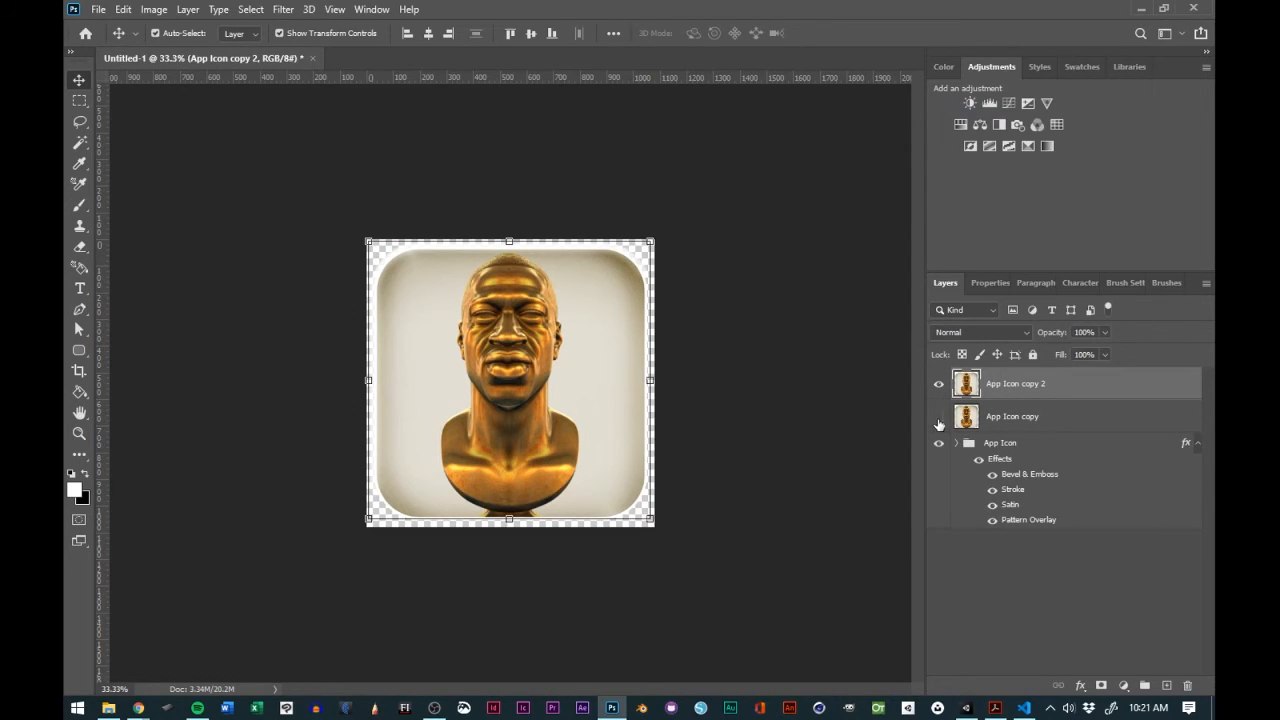
- Apply a High Pass filter with a 13.9-pixel radius to the App Icon copy 2 layer
left_click(283, 9)
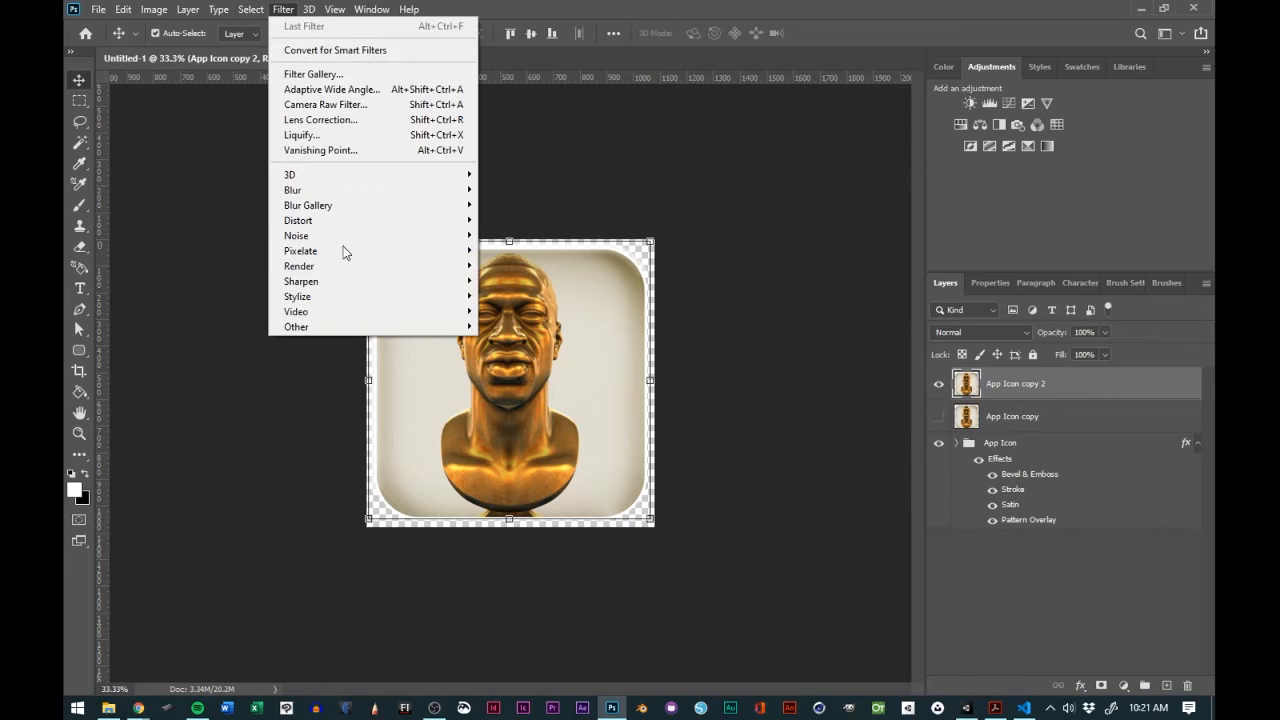
mouse_move(370, 328)
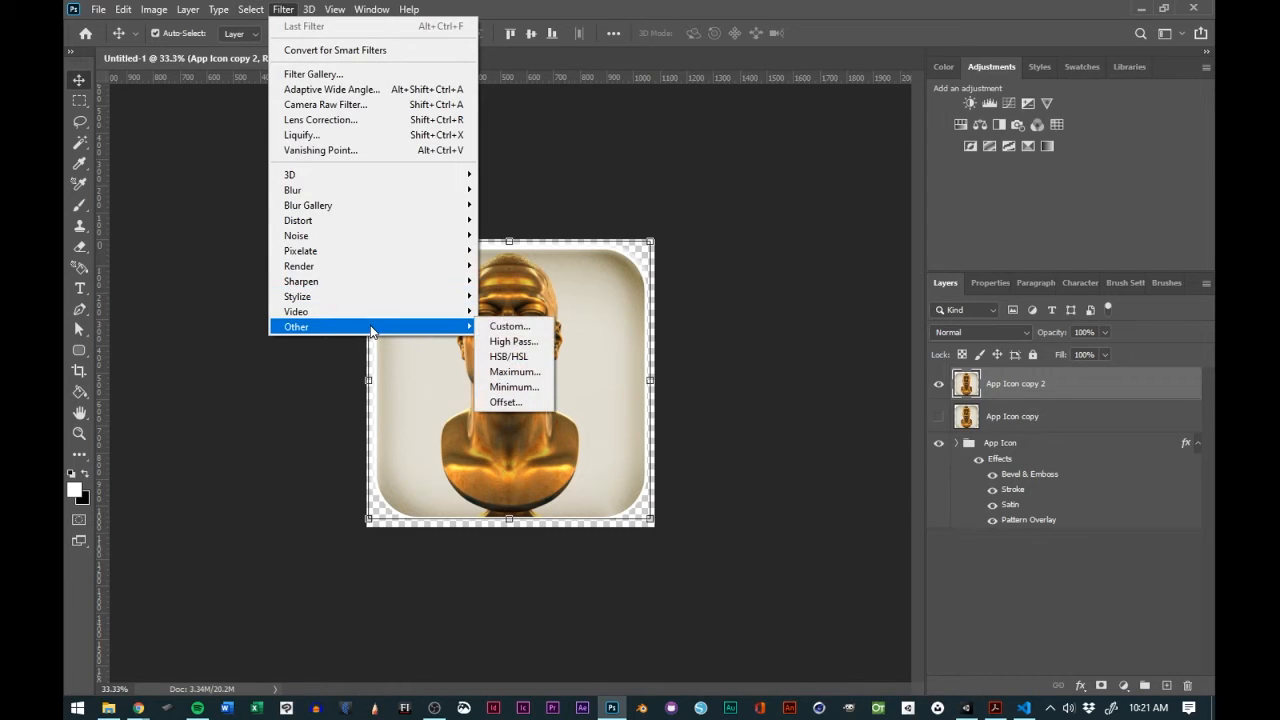
left_click(533, 343)
left_click_drag(620, 132, 825, 118)
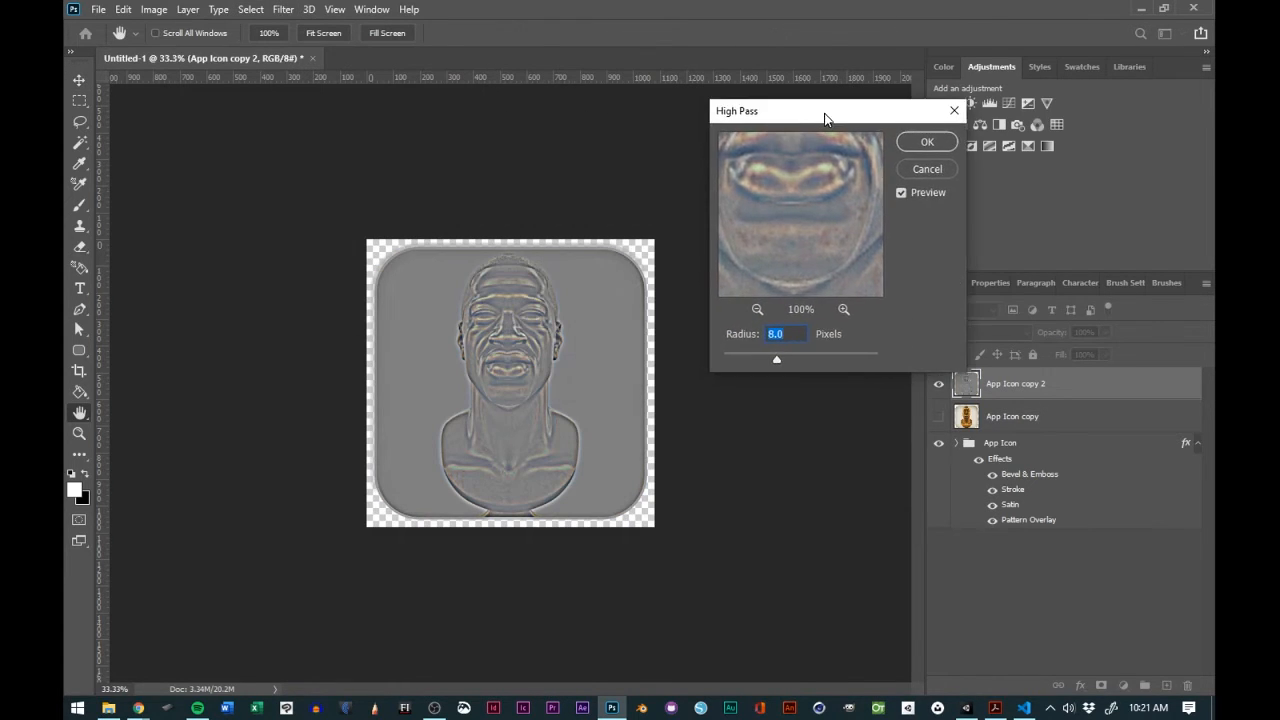
left_click_drag(768, 361, 787, 362)
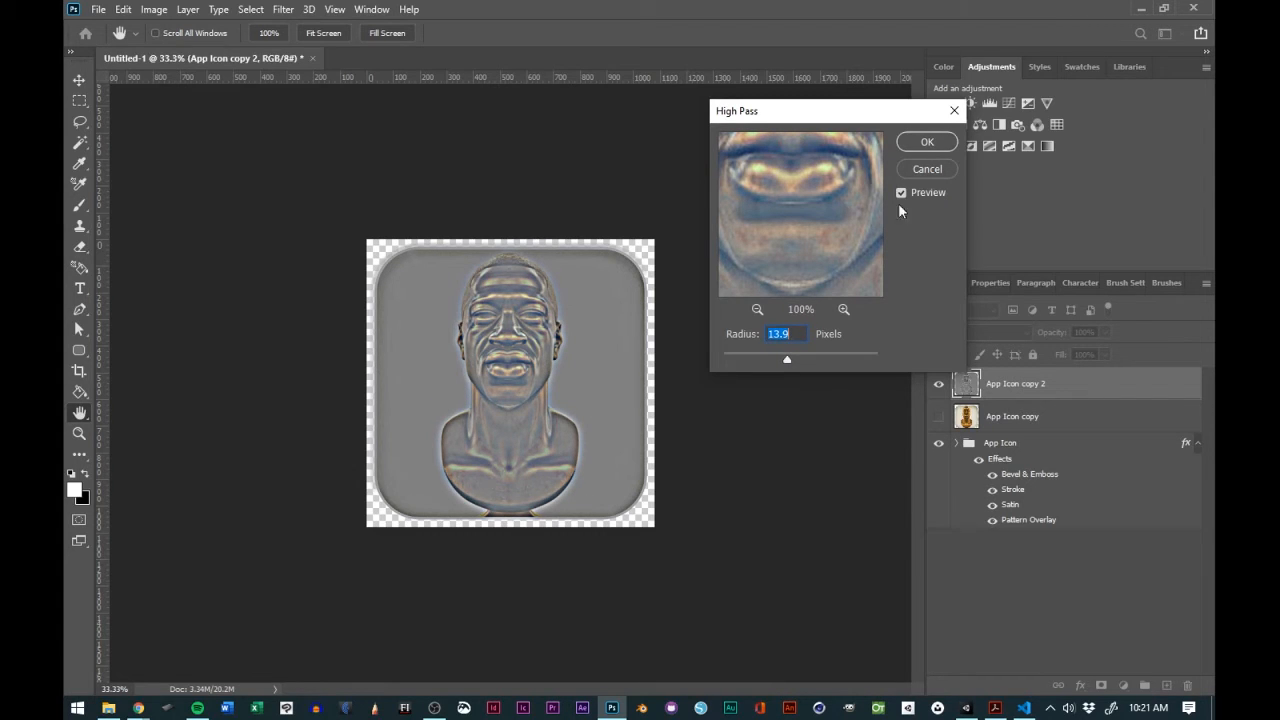
left_click(918, 144)
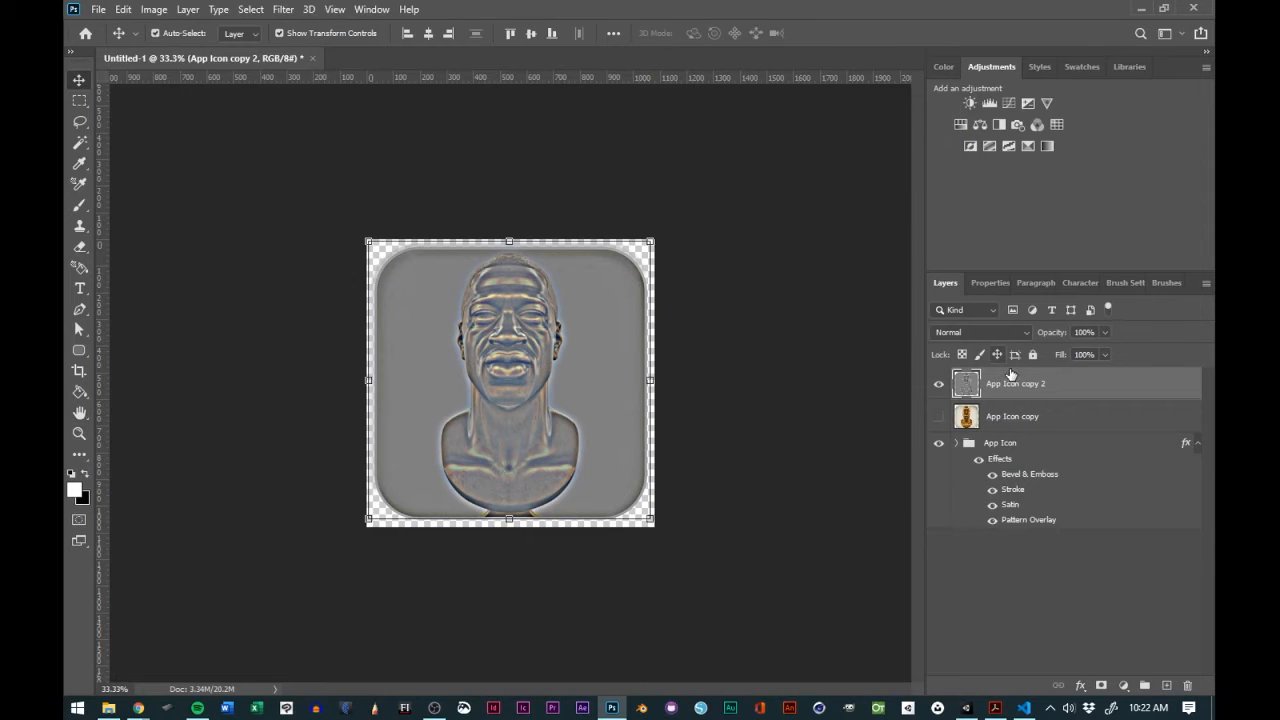
- Set the App Icon copy 2 layer's blend mode to Overlay and compare the icon with that layer hidden and shown
left_click(990, 334)
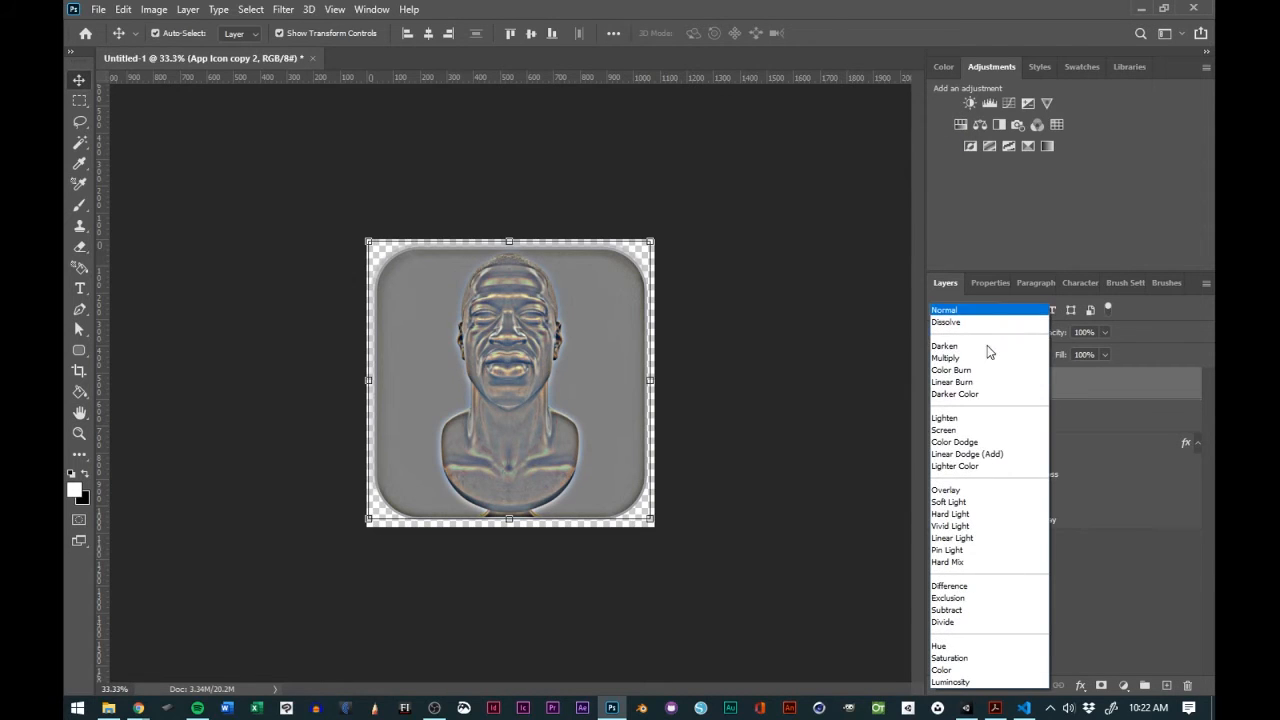
left_click(970, 494)
left_click(938, 384)
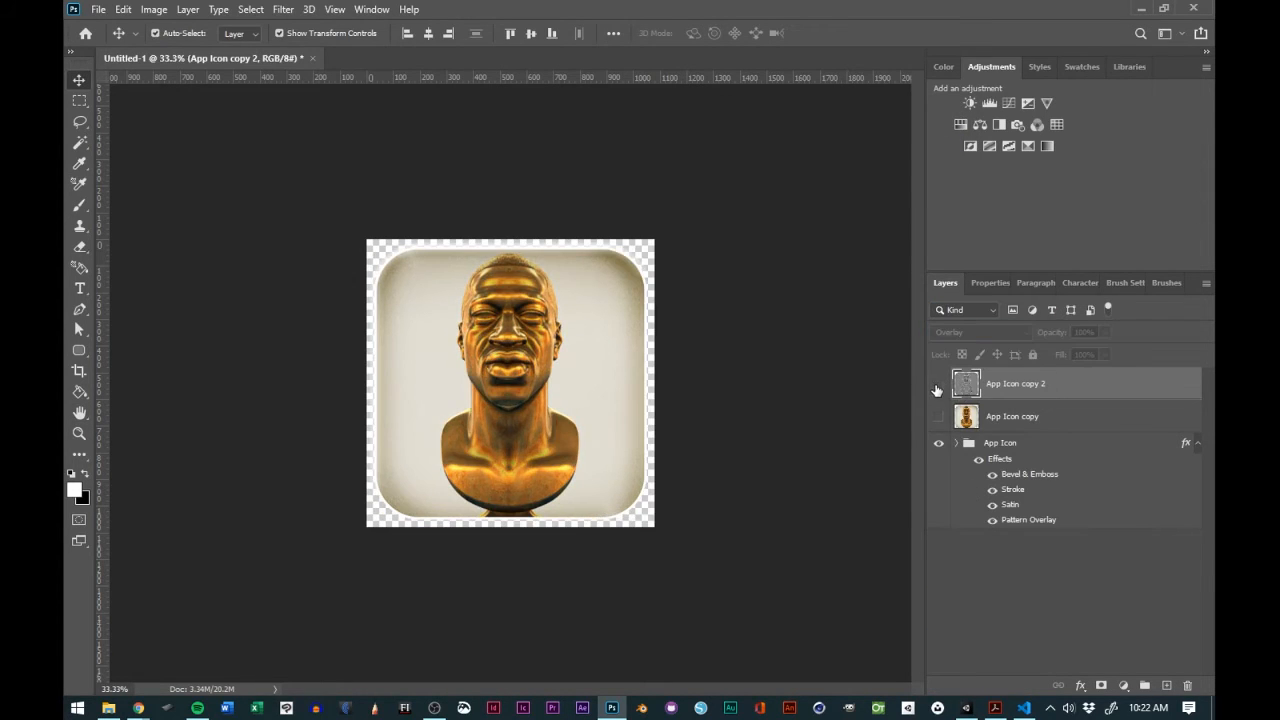
left_click(938, 386)
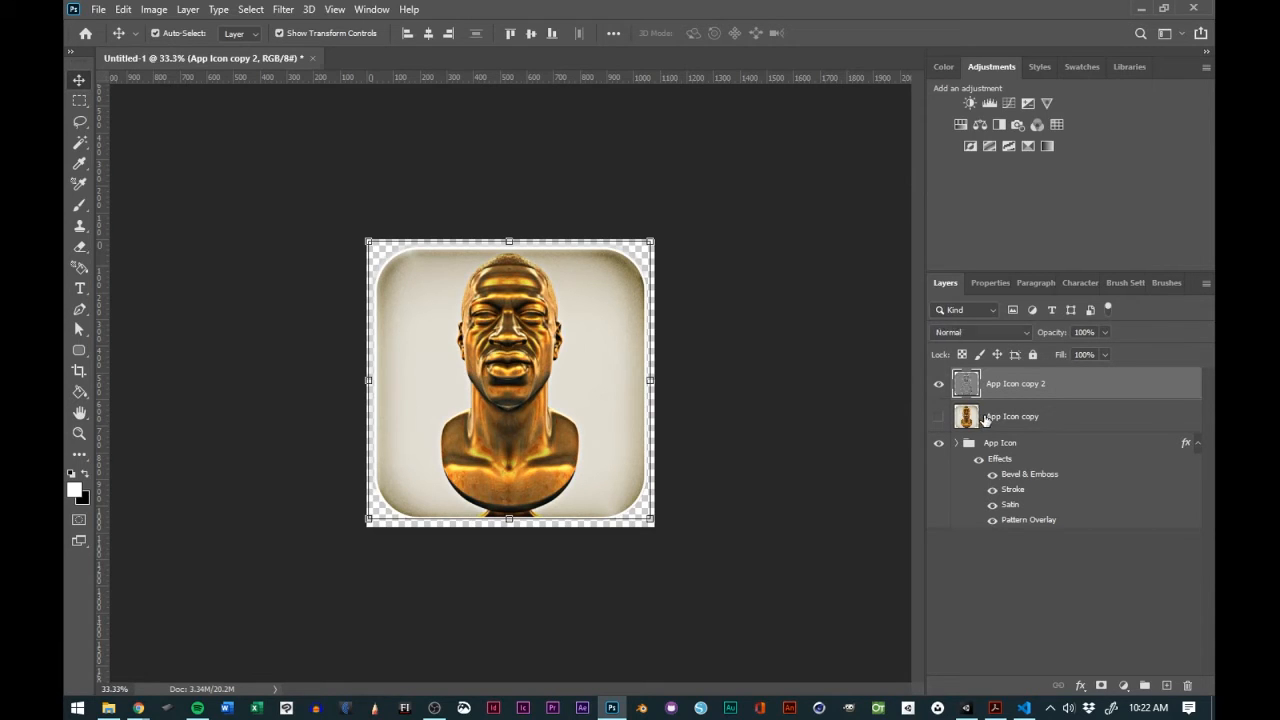
- Compare the icon up close with and without the High Pass layer
left_click(978, 420)
left_click(939, 385)
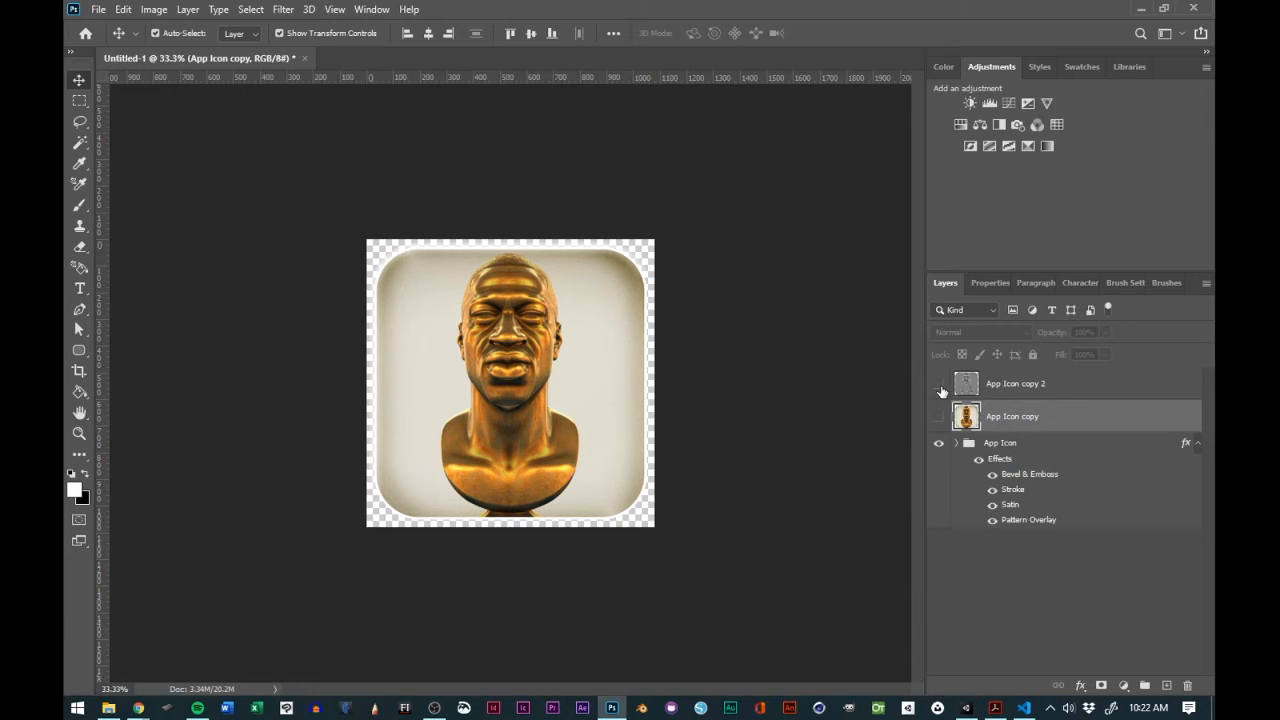
key("ctrl+plus")
key("ctrl+plus")
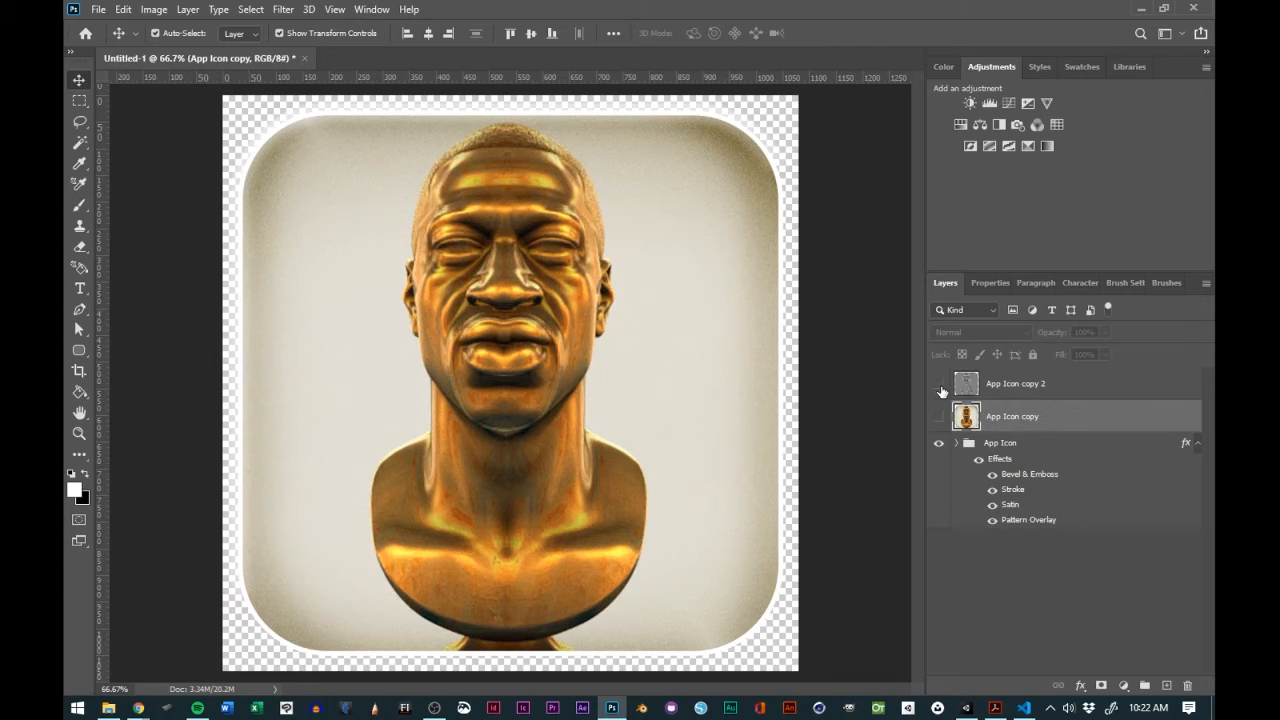
left_click(939, 386)
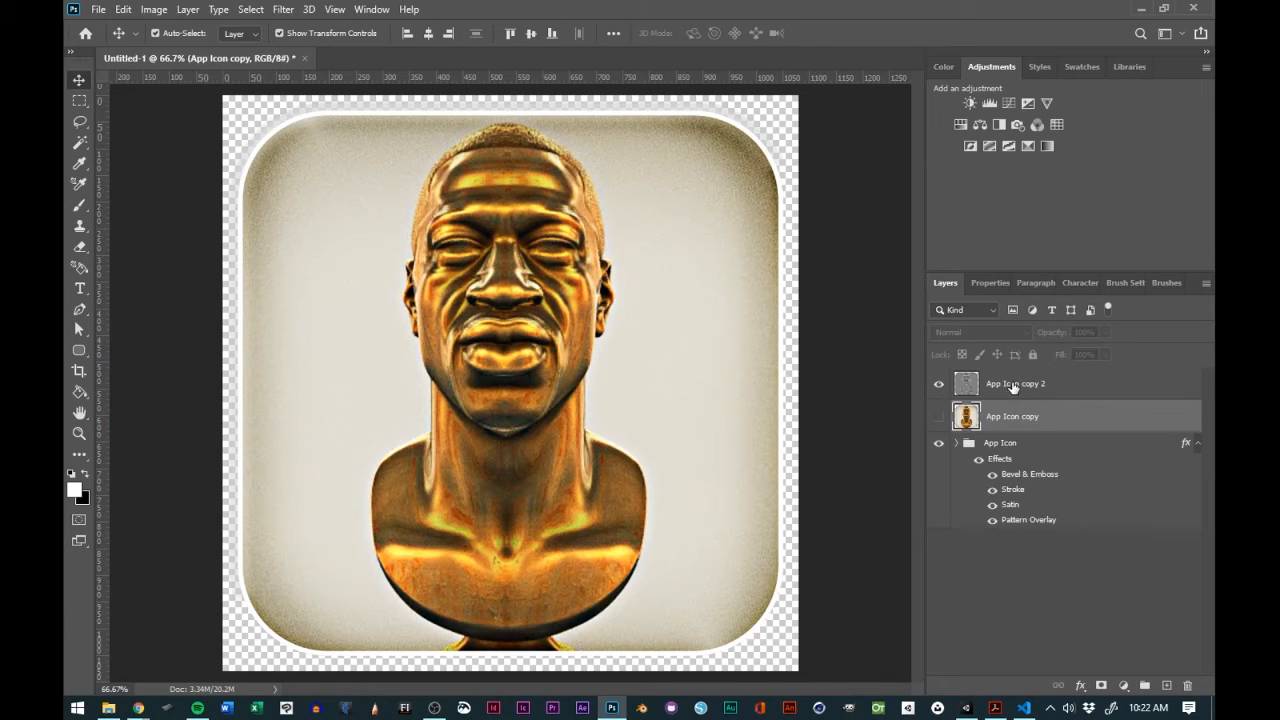
- Show the App Icon copy layer, apply a Gaussian Blur with a 7.6-pixel radius and check it without the High Pass layer
left_click(939, 417)
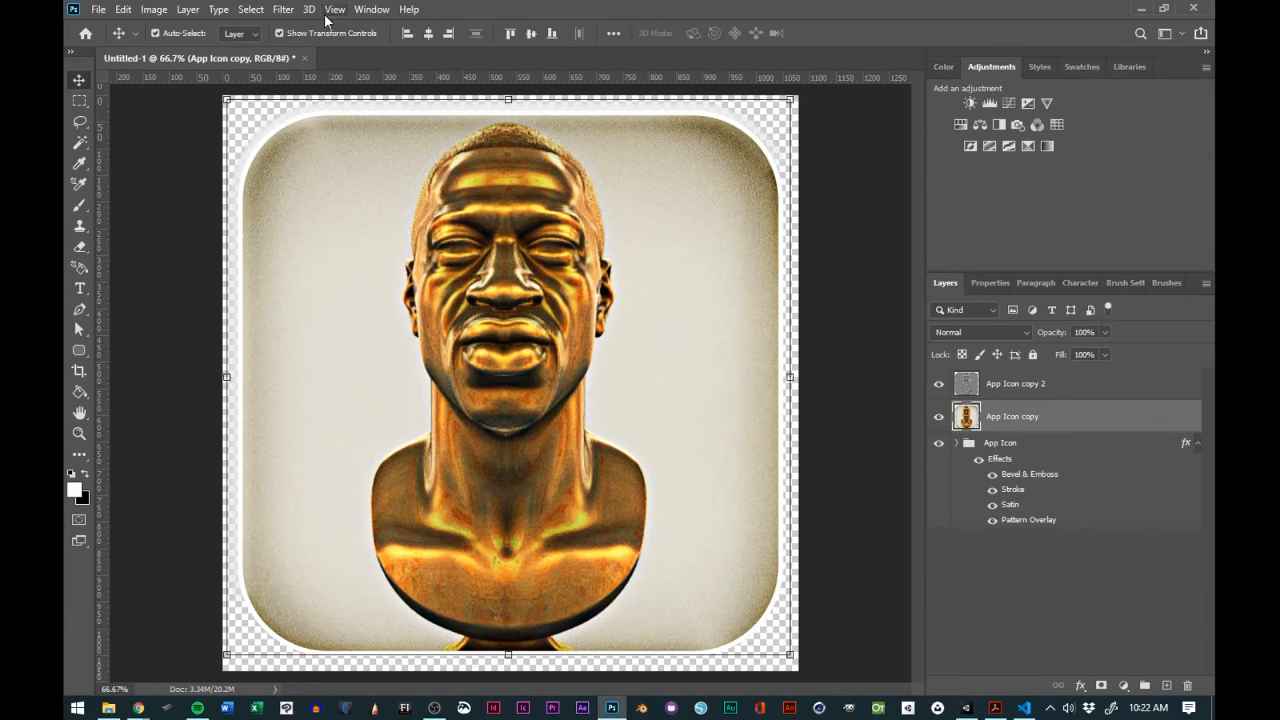
left_click(294, 11)
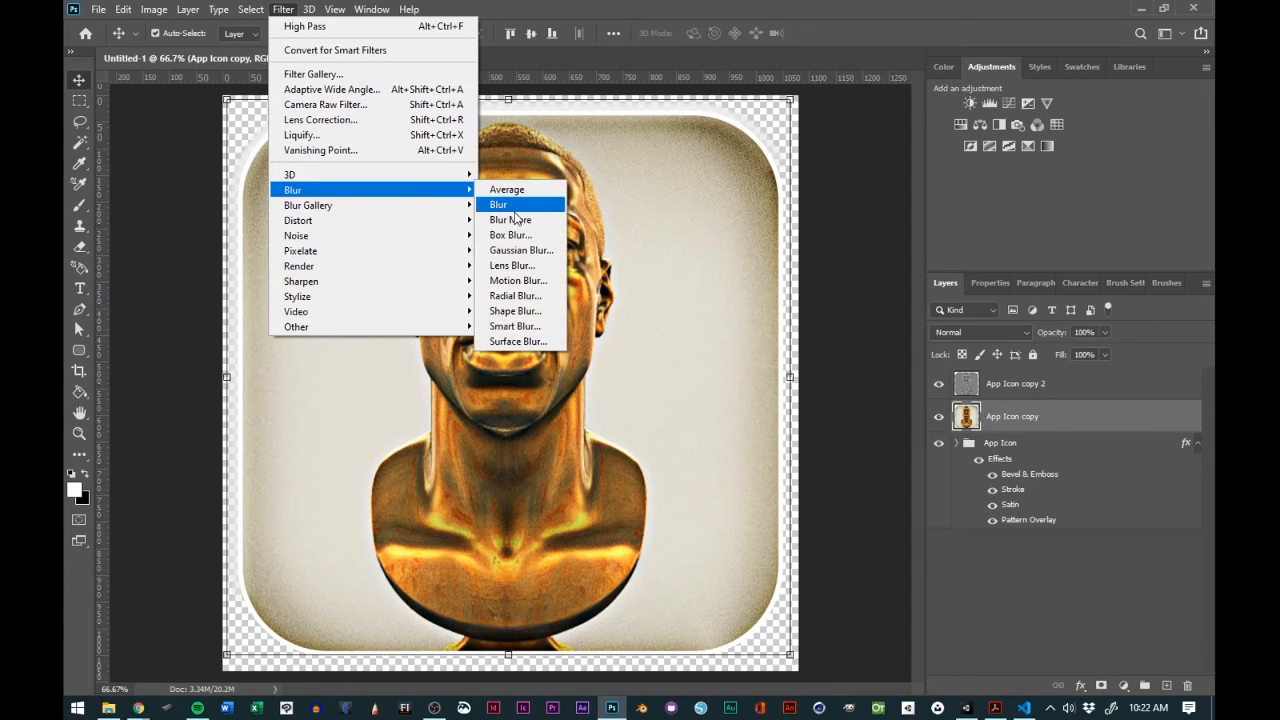
left_click(522, 250)
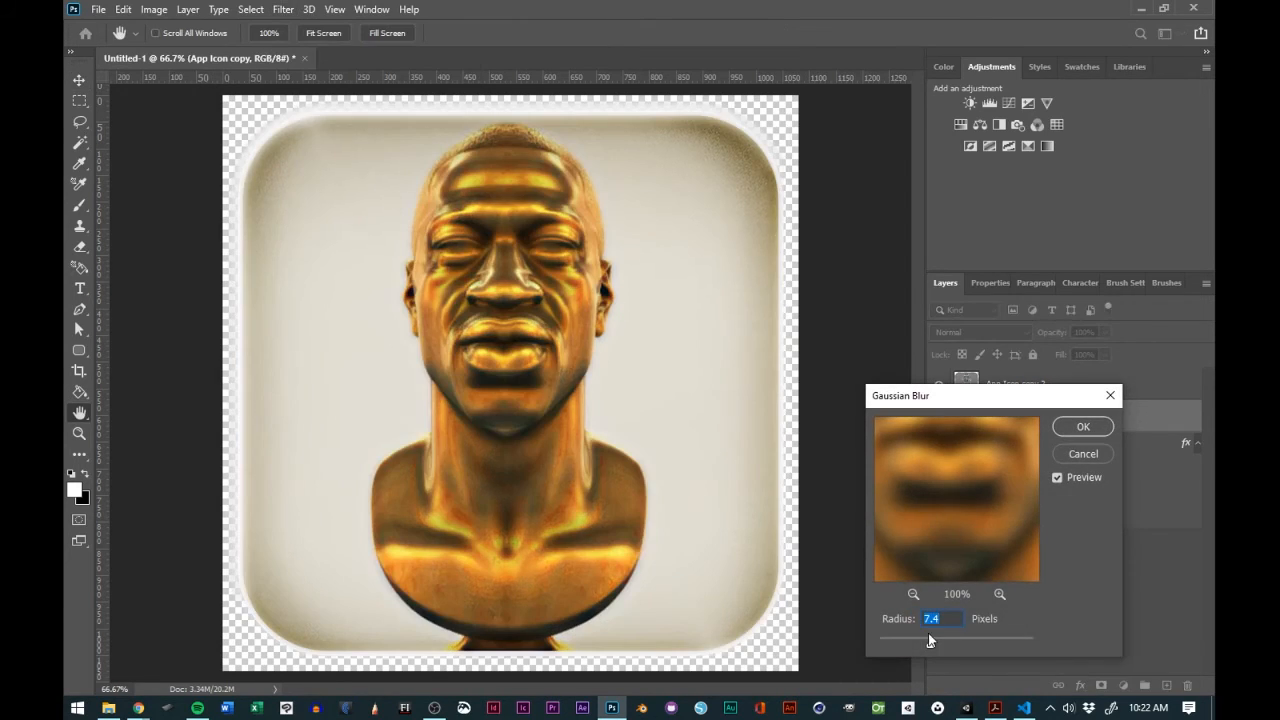
mouse_move(929, 649)
left_mouse_down()
mouse_move(918, 647)
mouse_move(930, 648)
left_mouse_up()
left_click_drag(1037, 401, 776, 390)
left_click(941, 391)
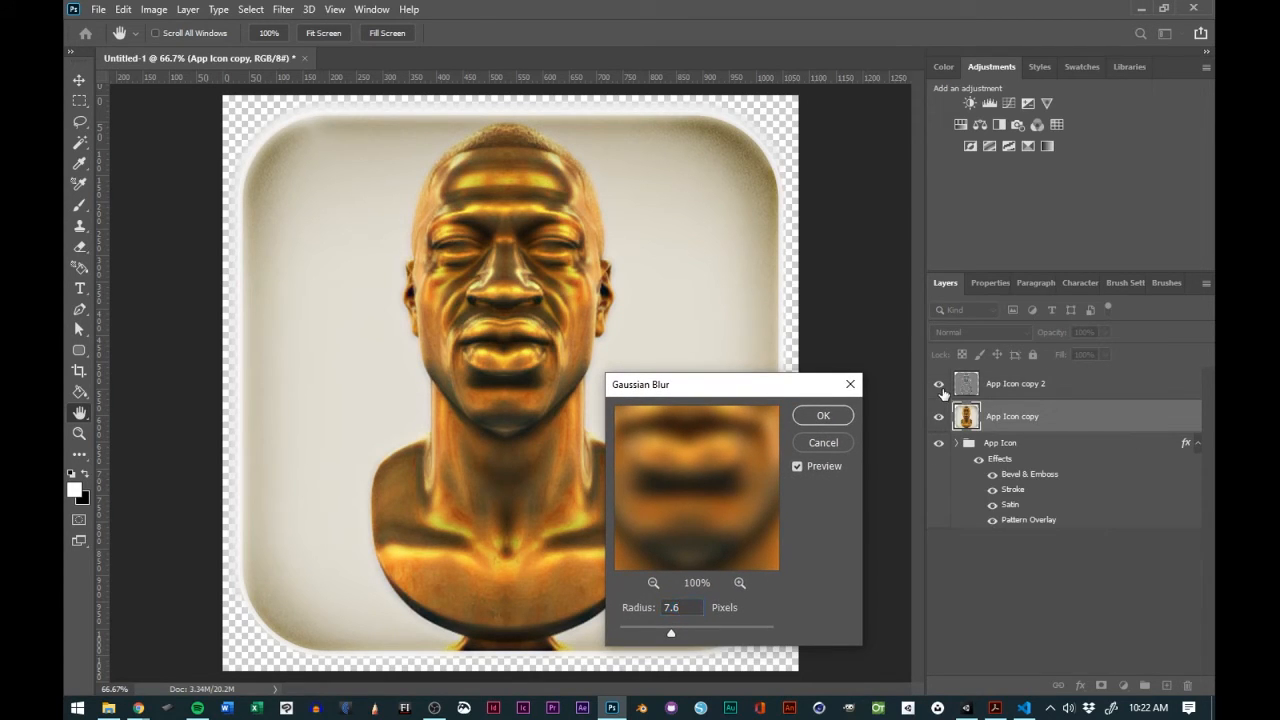
left_click(821, 418)
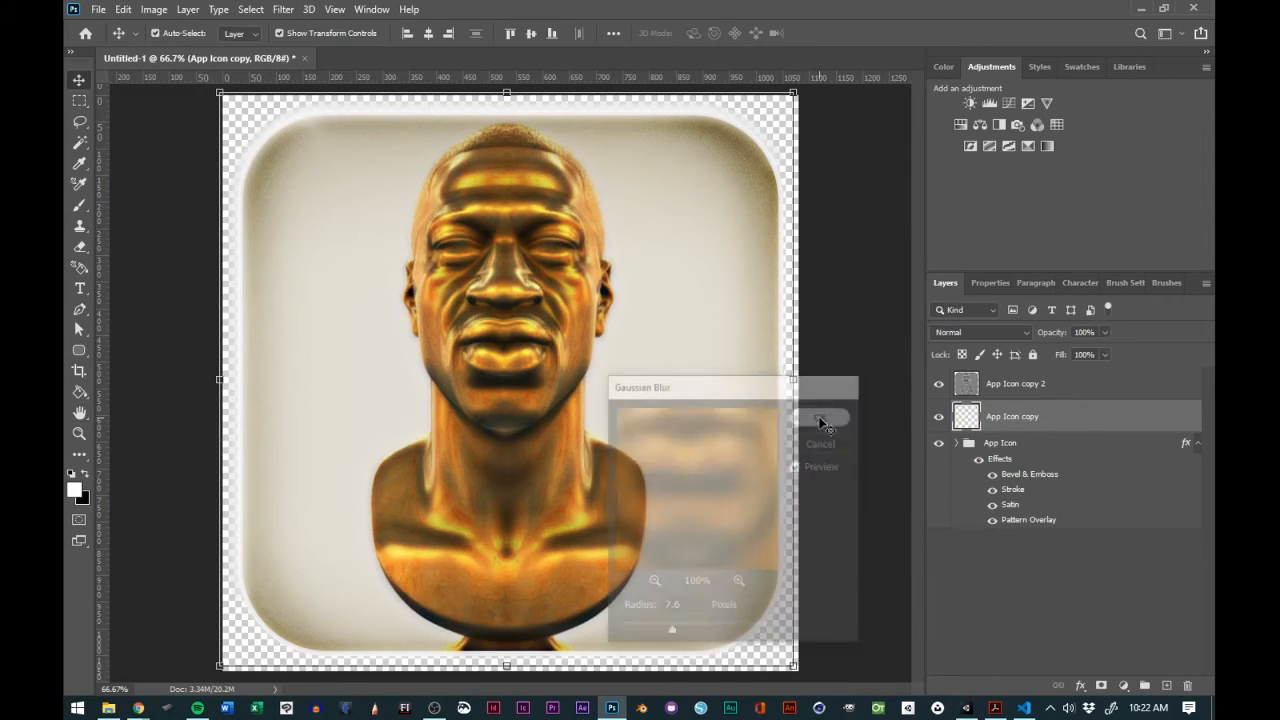
left_click(938, 386)
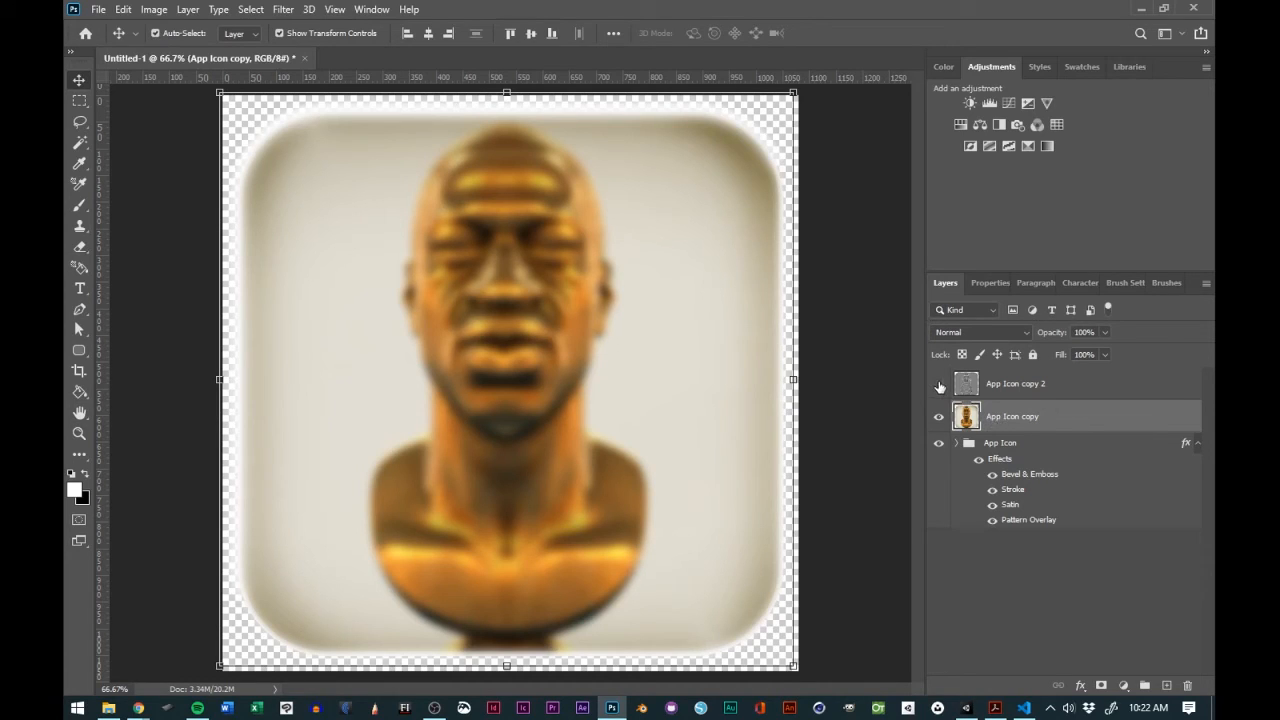
left_click(939, 386)
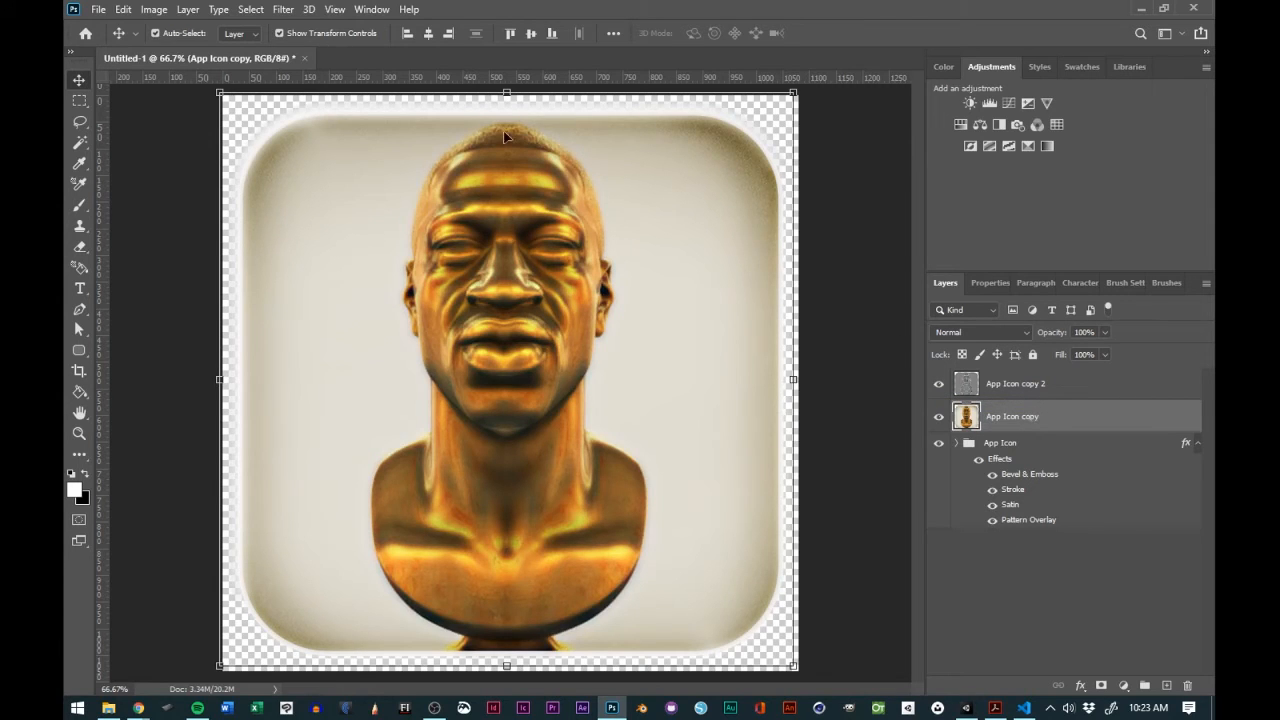
- Try successive blend modes on the blurred App Icon copy layer and settle on Soft Light
left_click(979, 330)
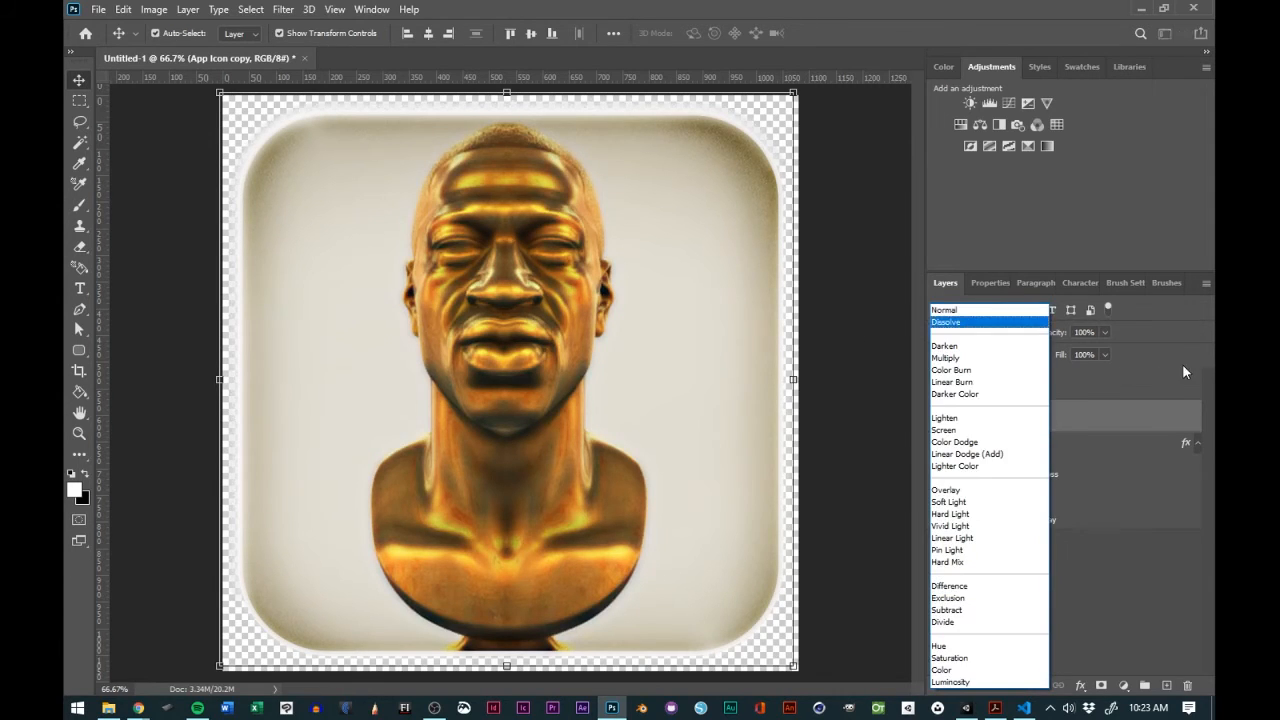
left_click(1030, 352)
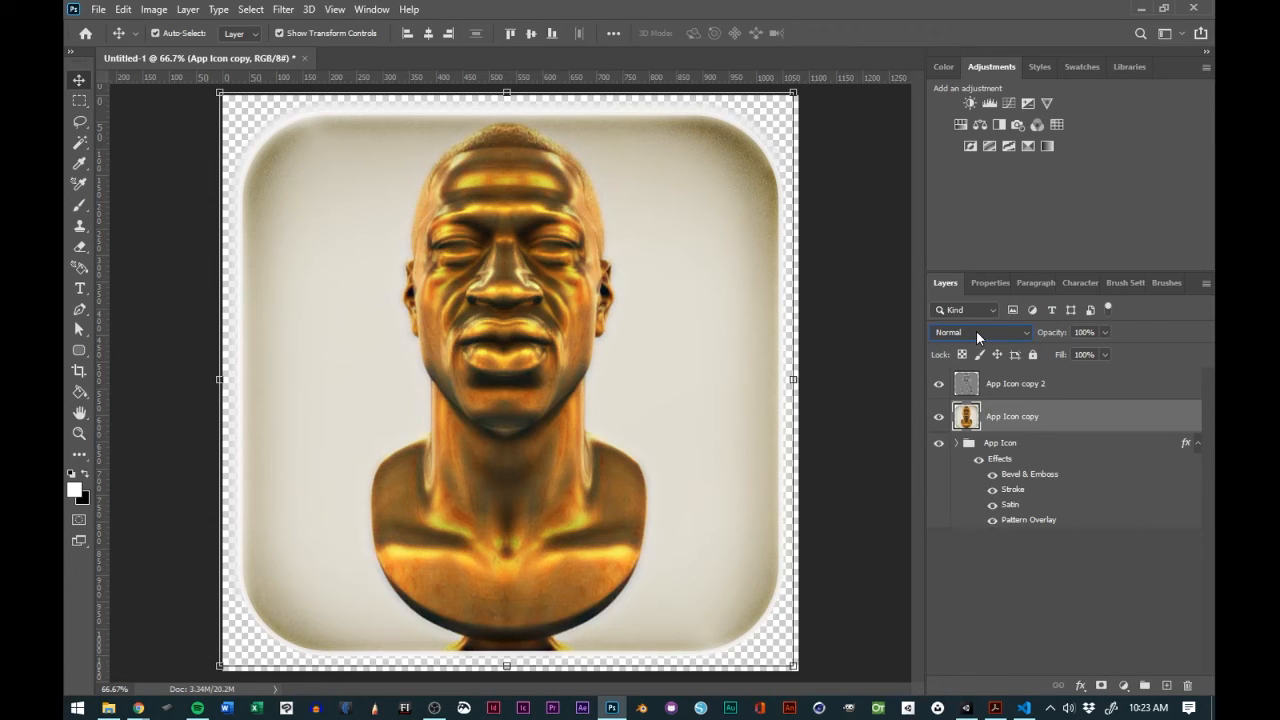
scroll(976, 330, "down", 2)
scroll(976, 330, "up", 1)
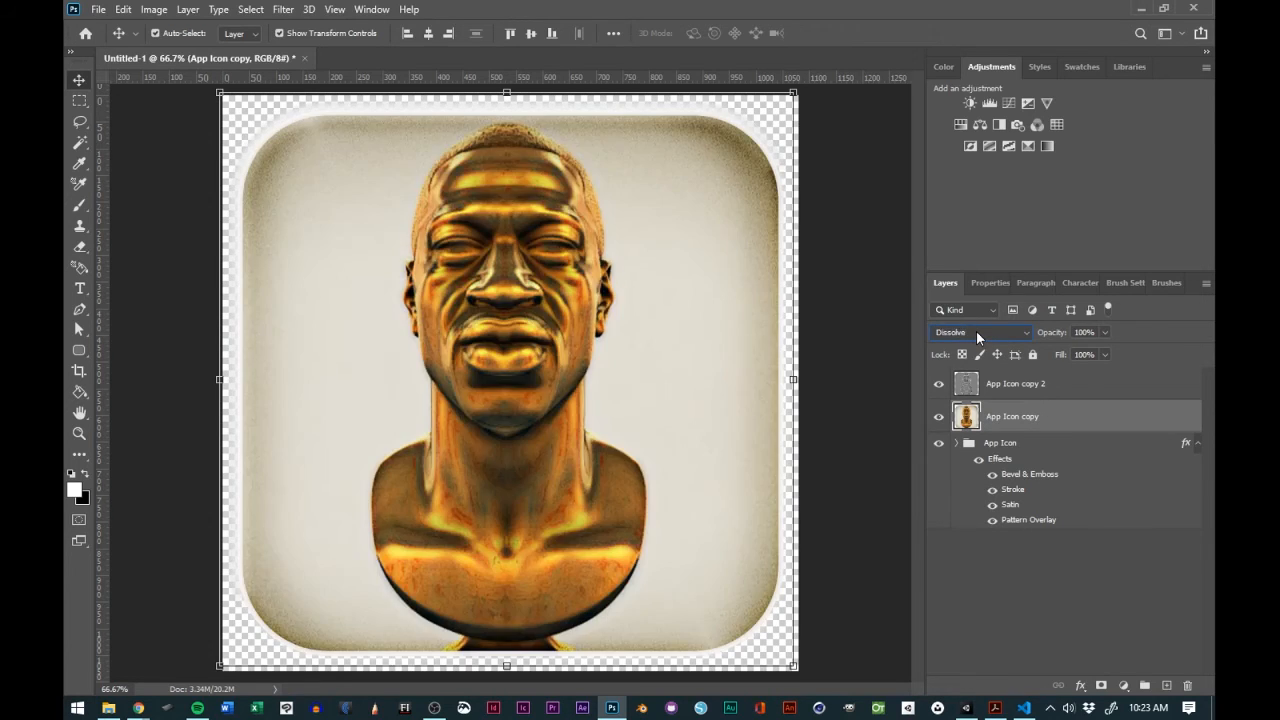
scroll(976, 331, "down", 3)
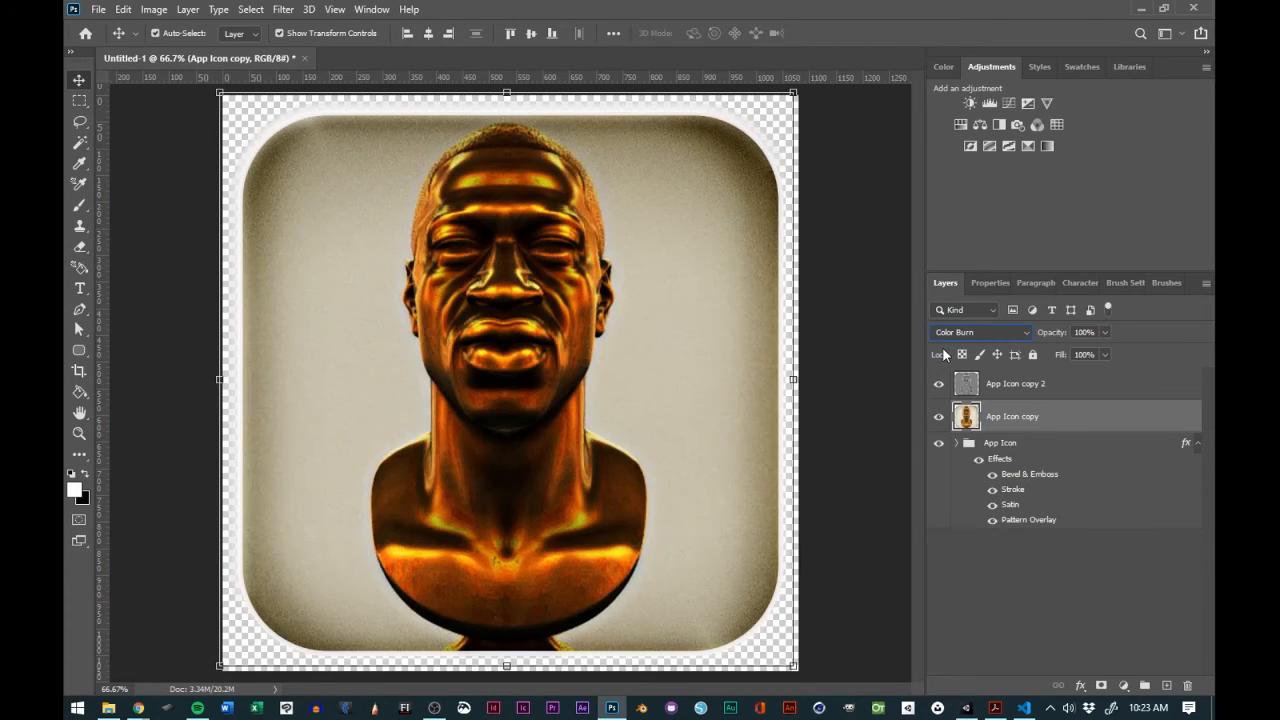
key("Down")
key("Down")
key("Down")
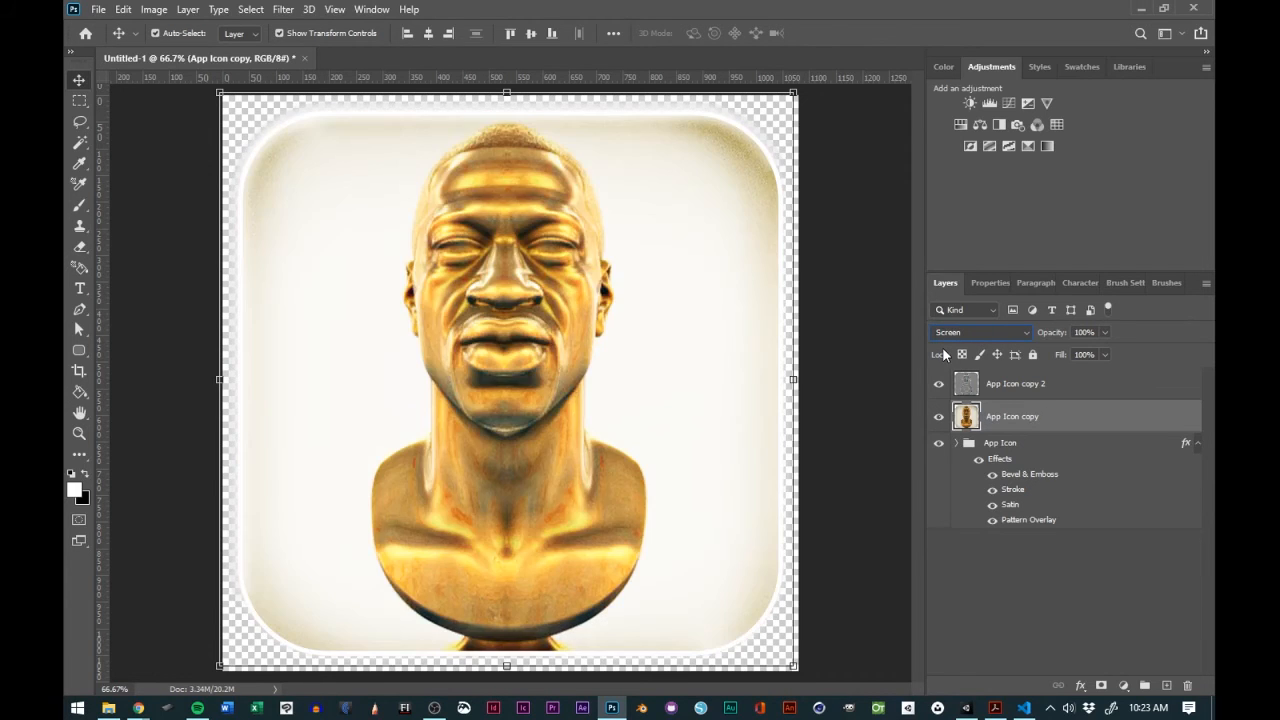
key("Up")
key("Down")
key("Down")
key("Down")
key("Down")
key("Down")
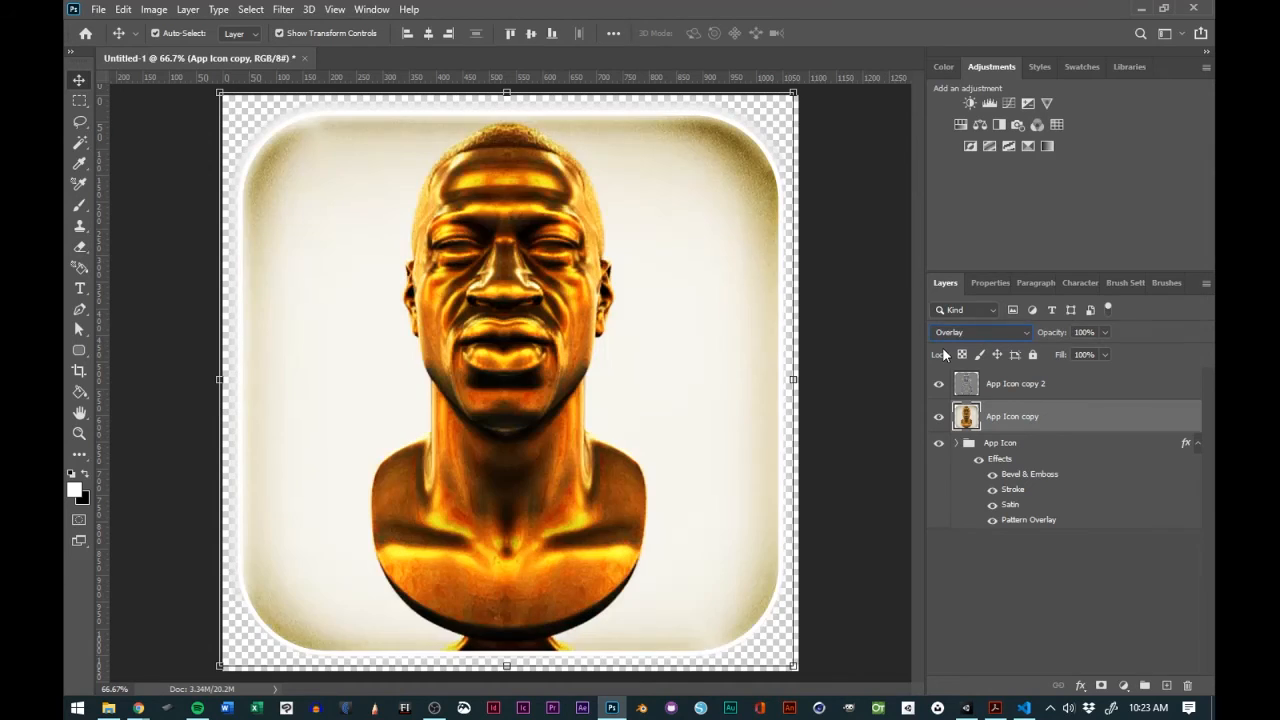
key("Down")
- Compare the icon with the Soft Light blur layer and the High Pass layer hidden and shown in turn
left_click(938, 416)
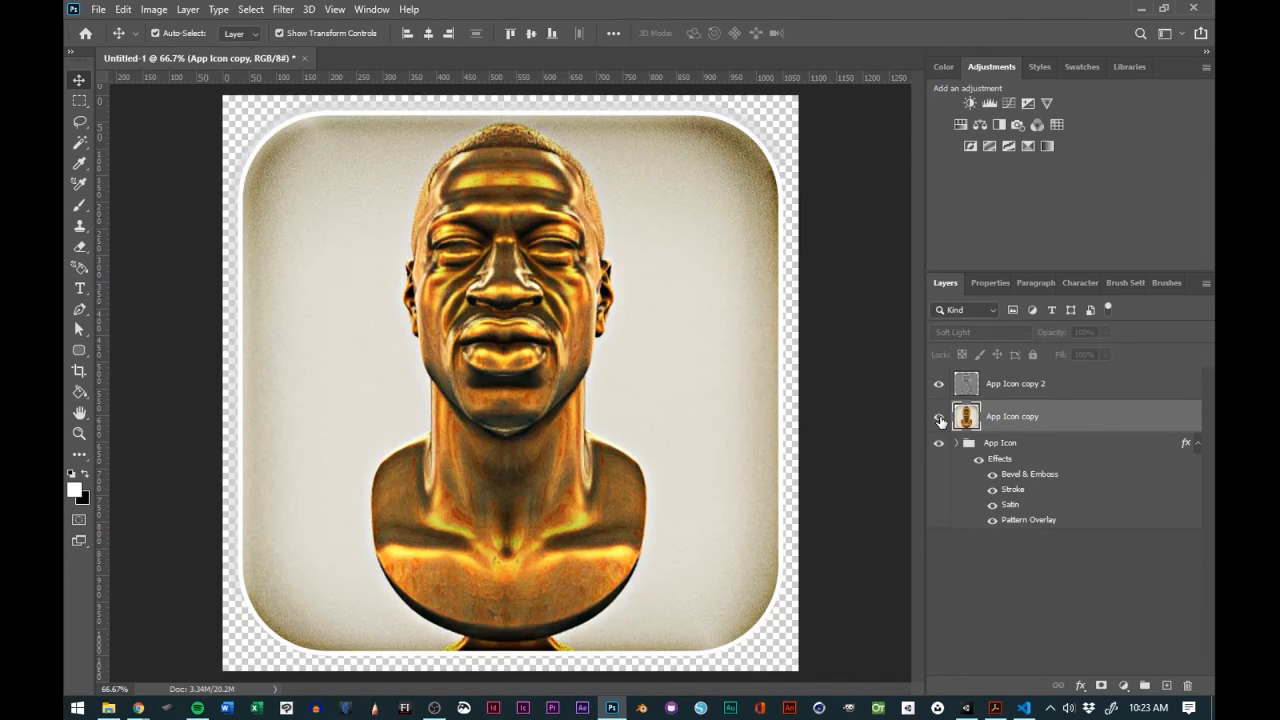
left_click(938, 416)
left_click(938, 384)
left_click(938, 416)
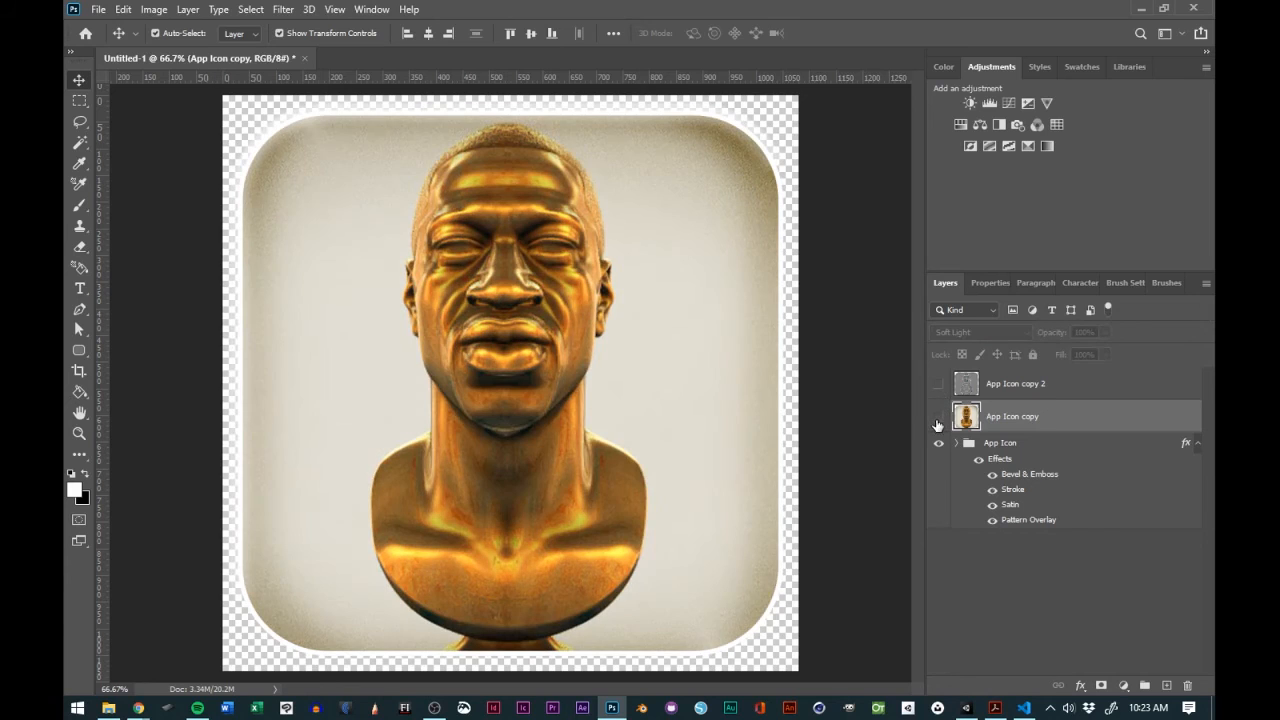
left_click(938, 419)
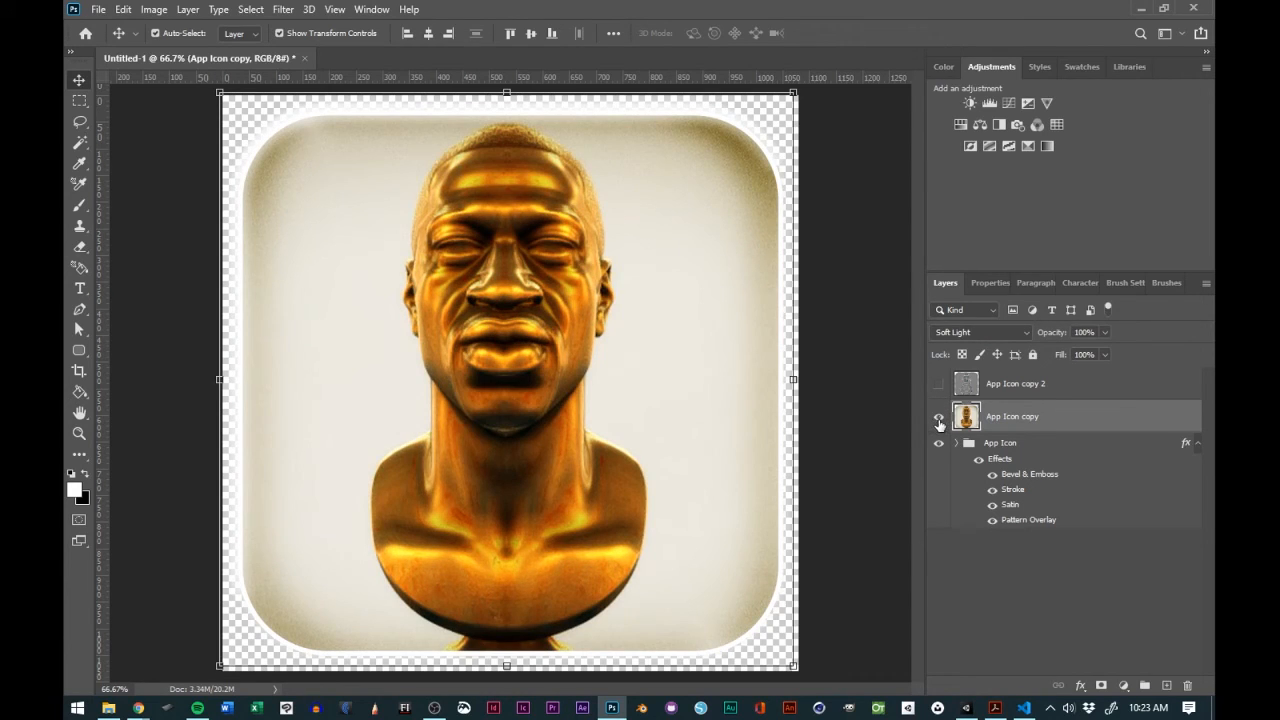
left_click(938, 386)
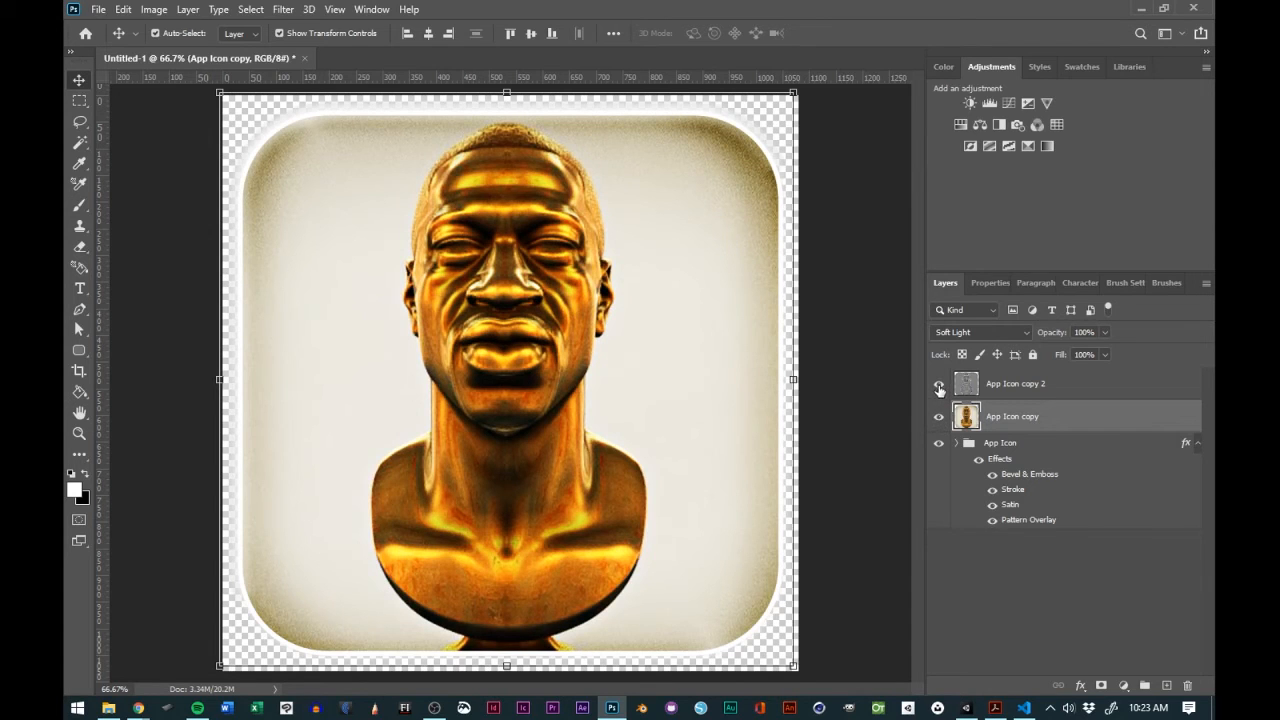
mouse_move(939, 424)
left_mouse_down()
mouse_move(940, 390)
mouse_move(939, 418)
left_mouse_up()
key("ctrl+minus")
key("ctrl+minus")
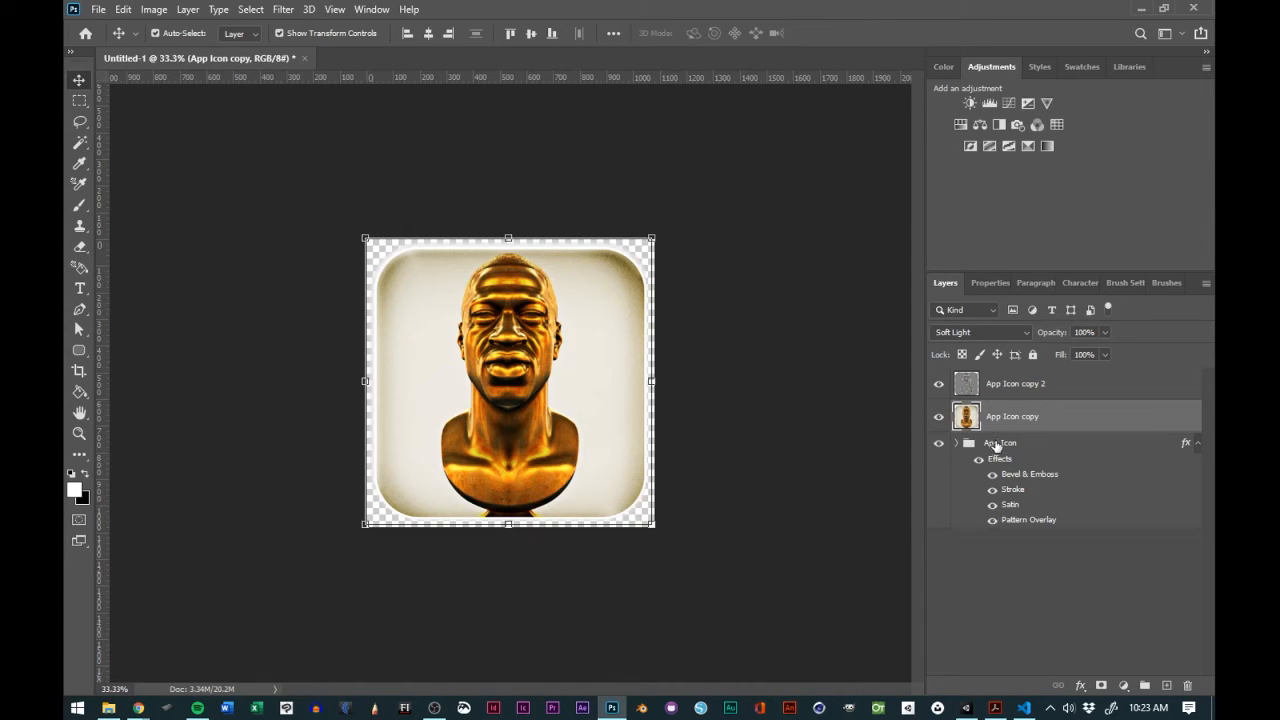
- Hide the App Icon group, the blurred copy and the High Pass copy in turn to examine each layer's contribution
left_click(988, 388)
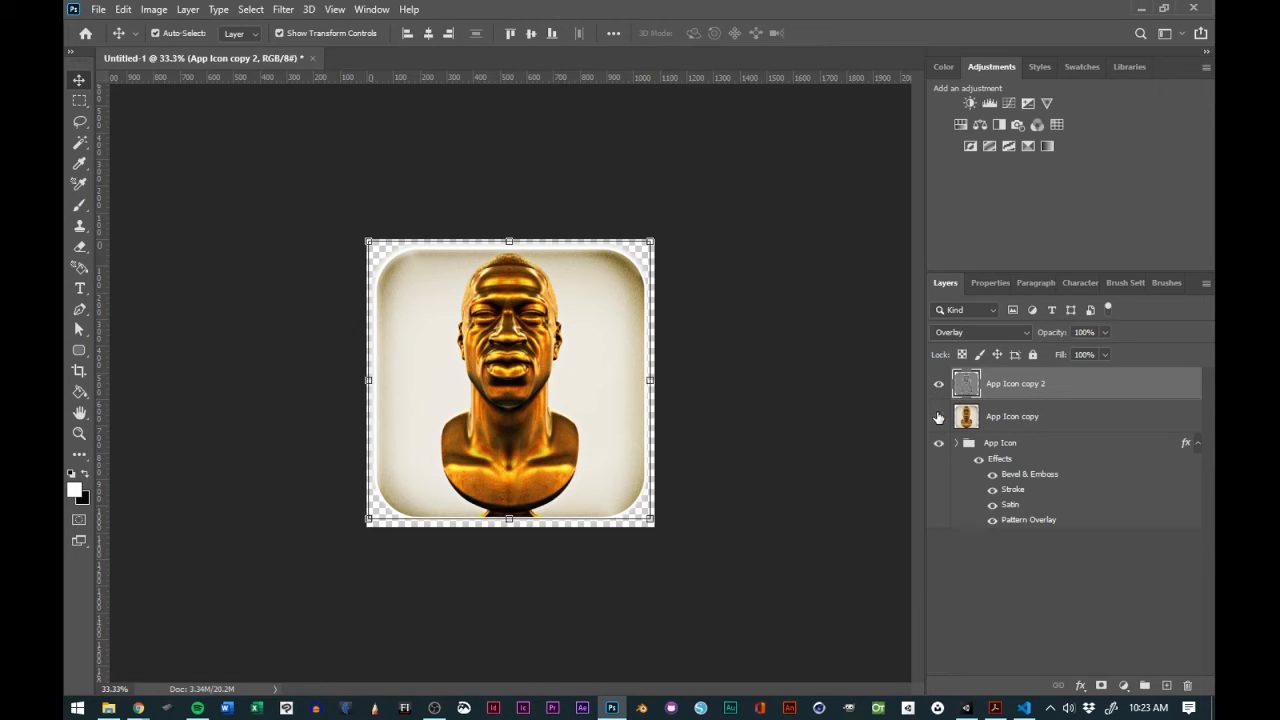
left_click(938, 418)
left_click(938, 418)
left_click(938, 442)
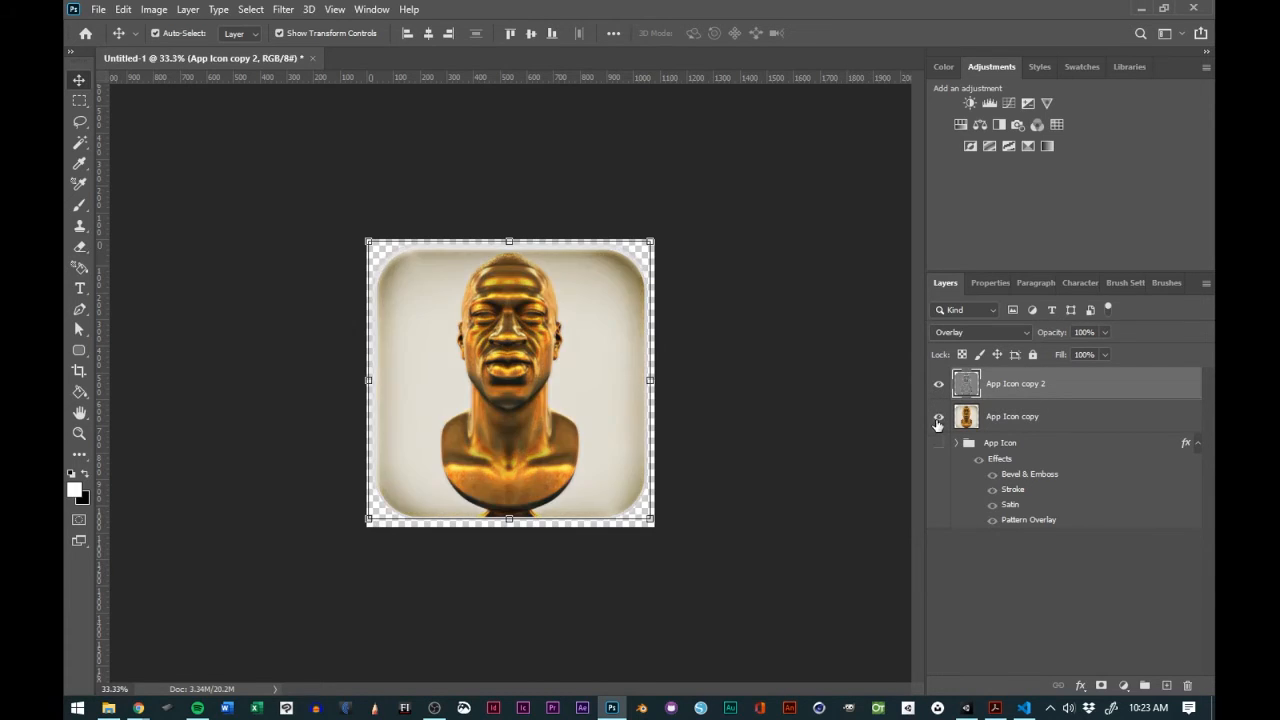
left_click(938, 418)
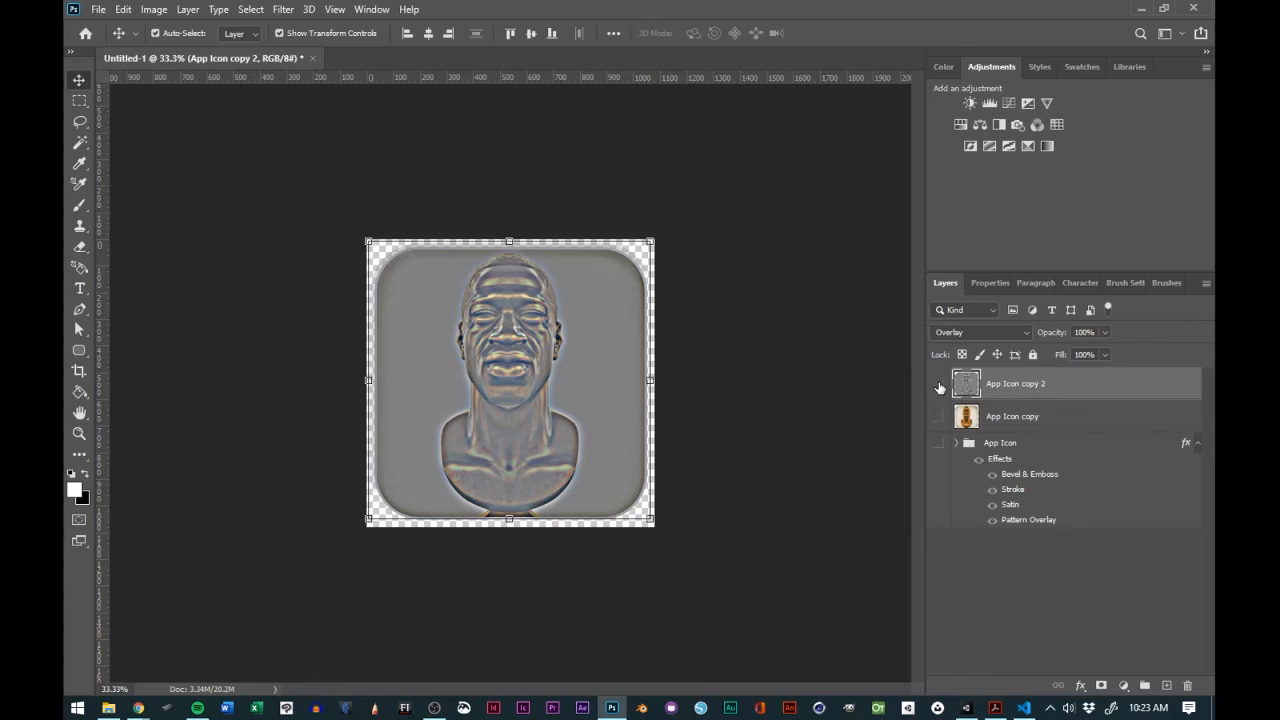
left_click(939, 385)
left_click(938, 418)
left_click(938, 418)
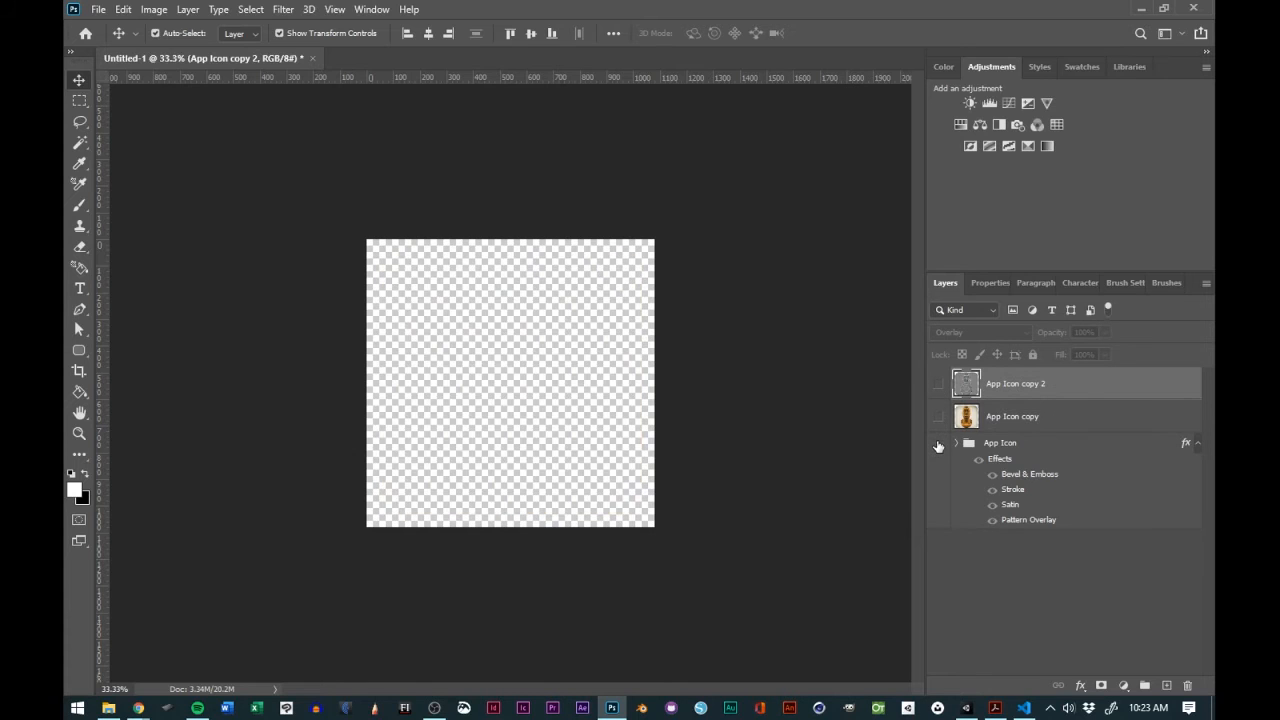
- Show the App Icon group, blurred copy and High Pass copy one by one, and compare the icon with and without the two copies
left_click(938, 442)
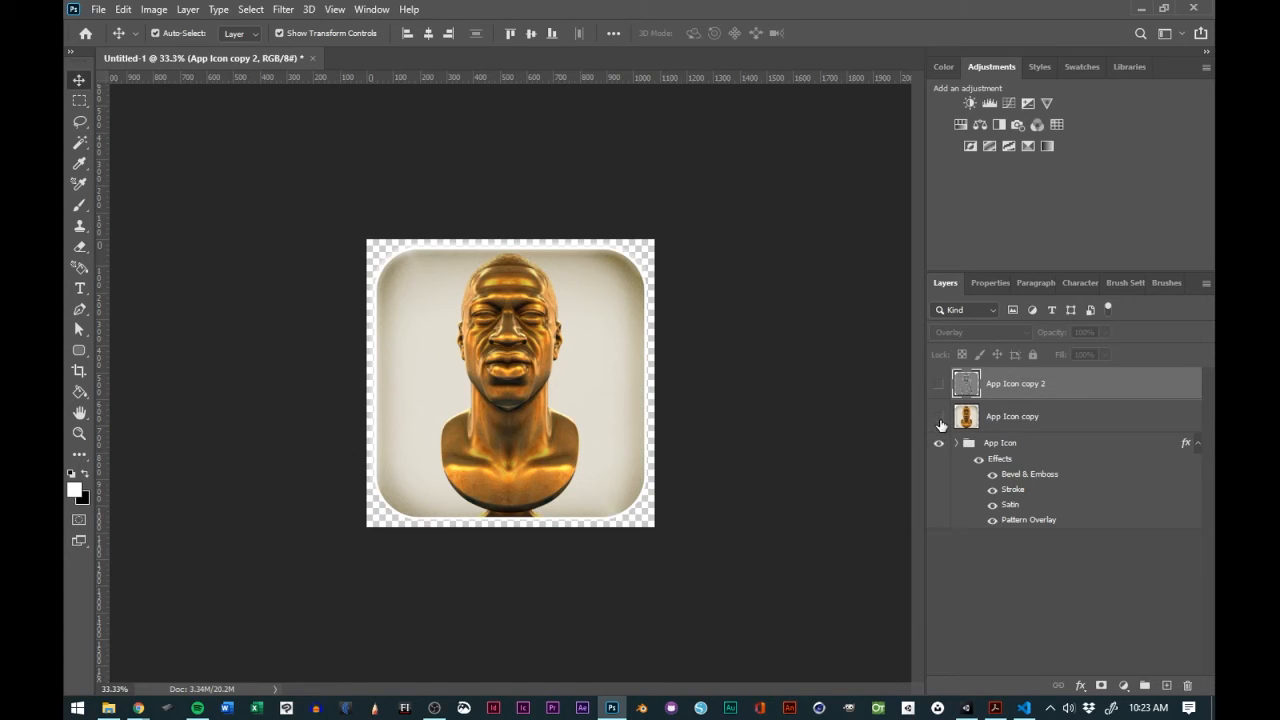
left_click(939, 419)
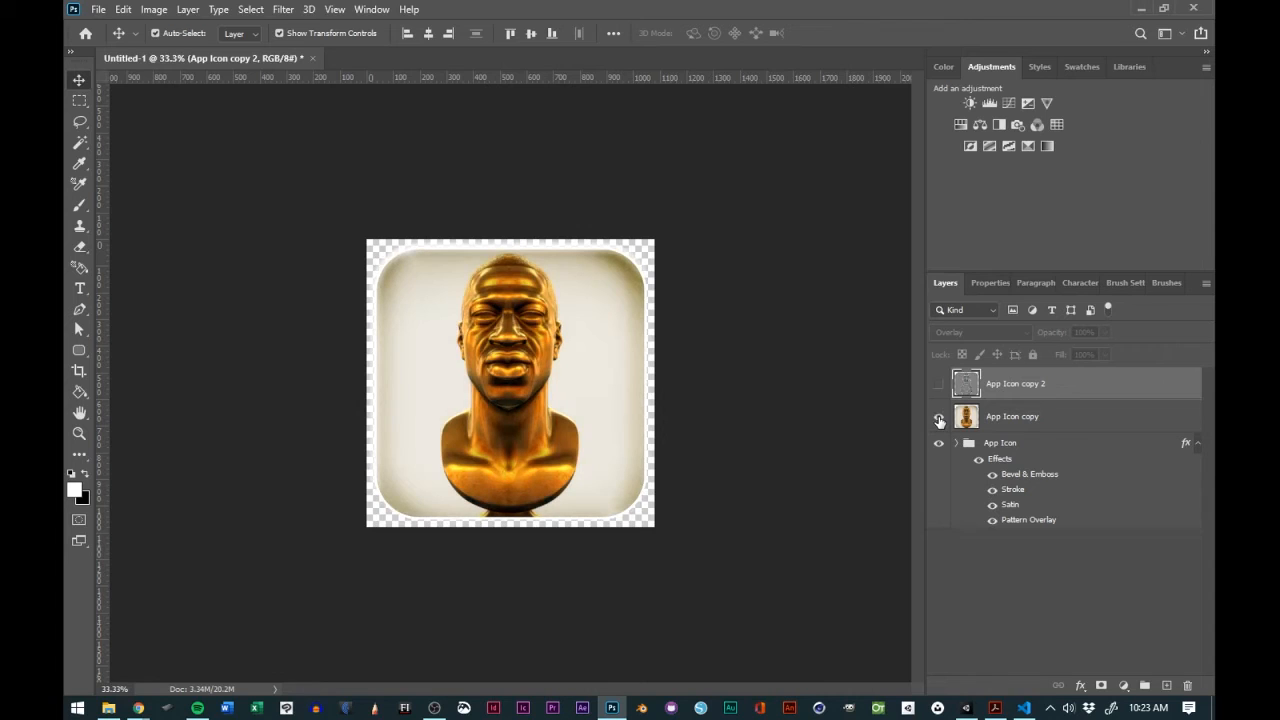
left_click(938, 385)
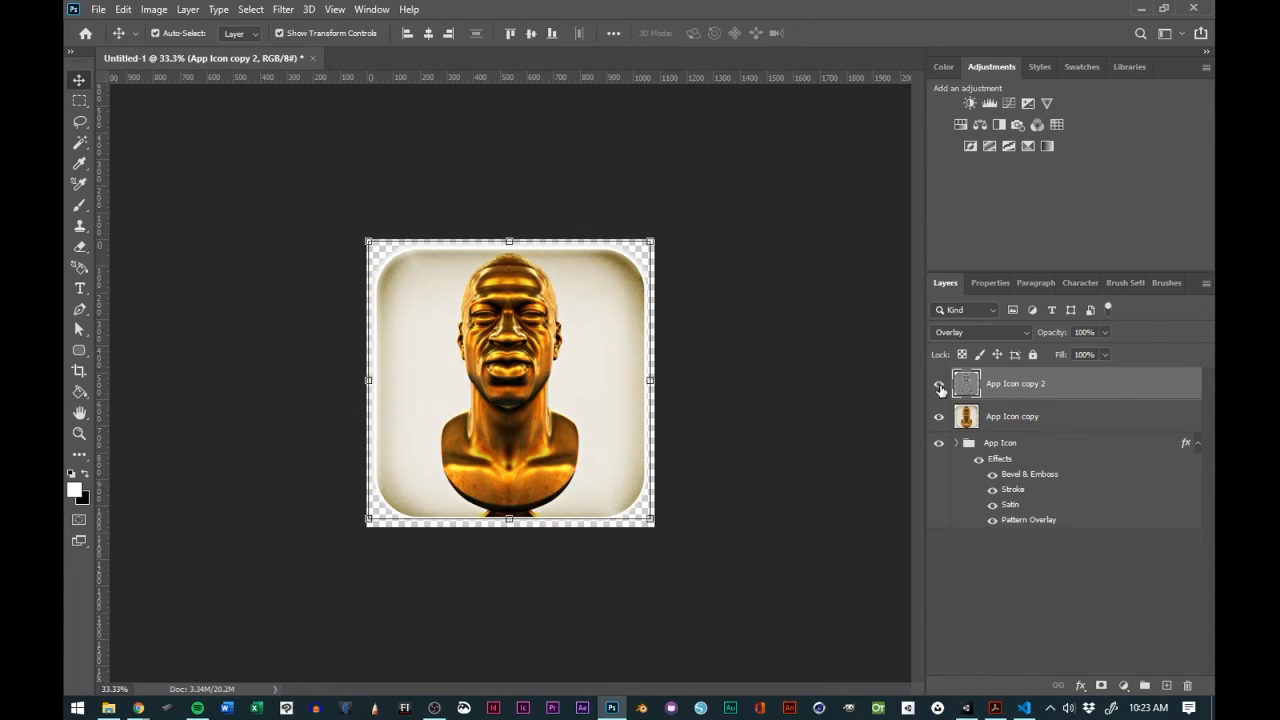
left_click(939, 386)
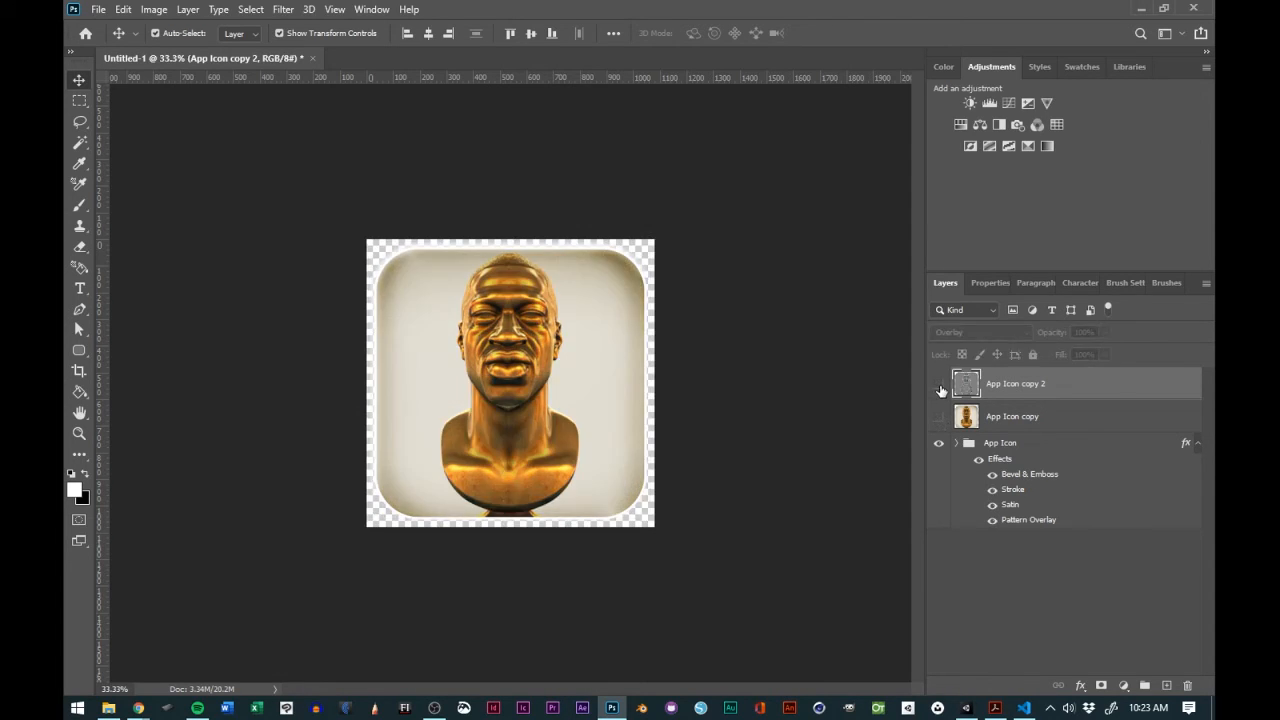
left_click(939, 386)
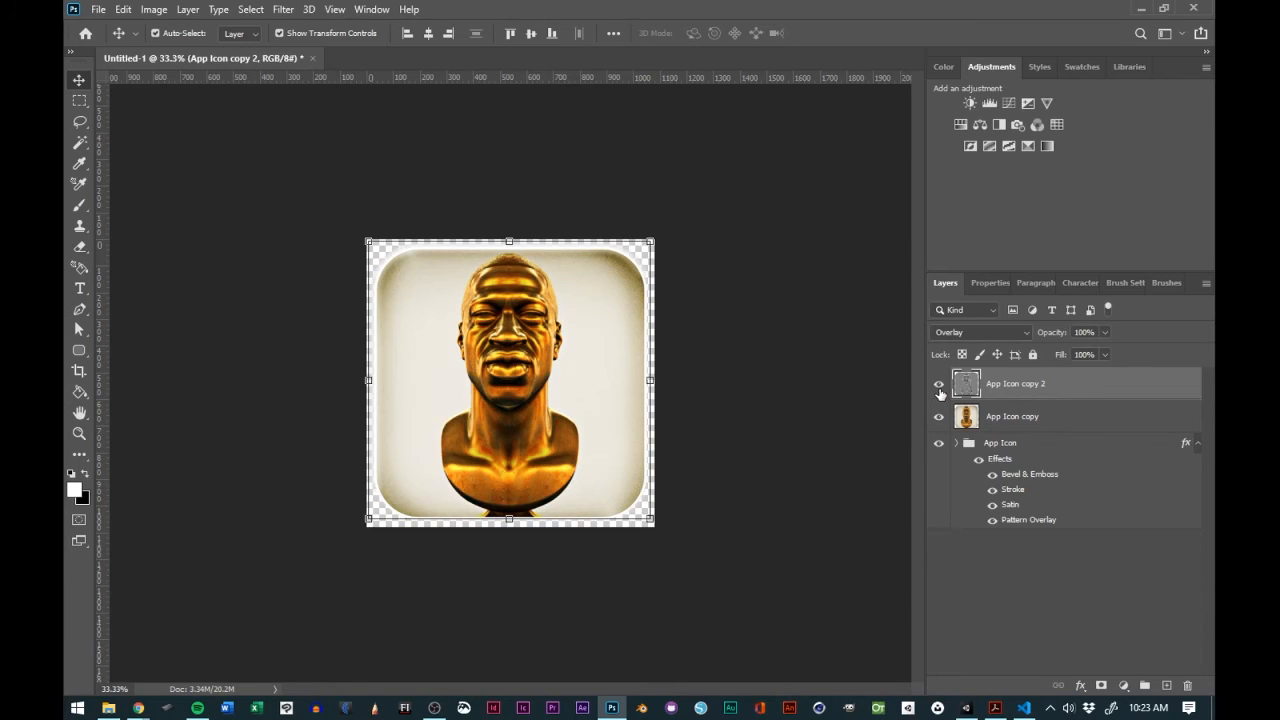
- Save the document as a layered Photoshop file named RIPGF Icon in the George Floyd folder inside Downloads
left_click(99, 9)
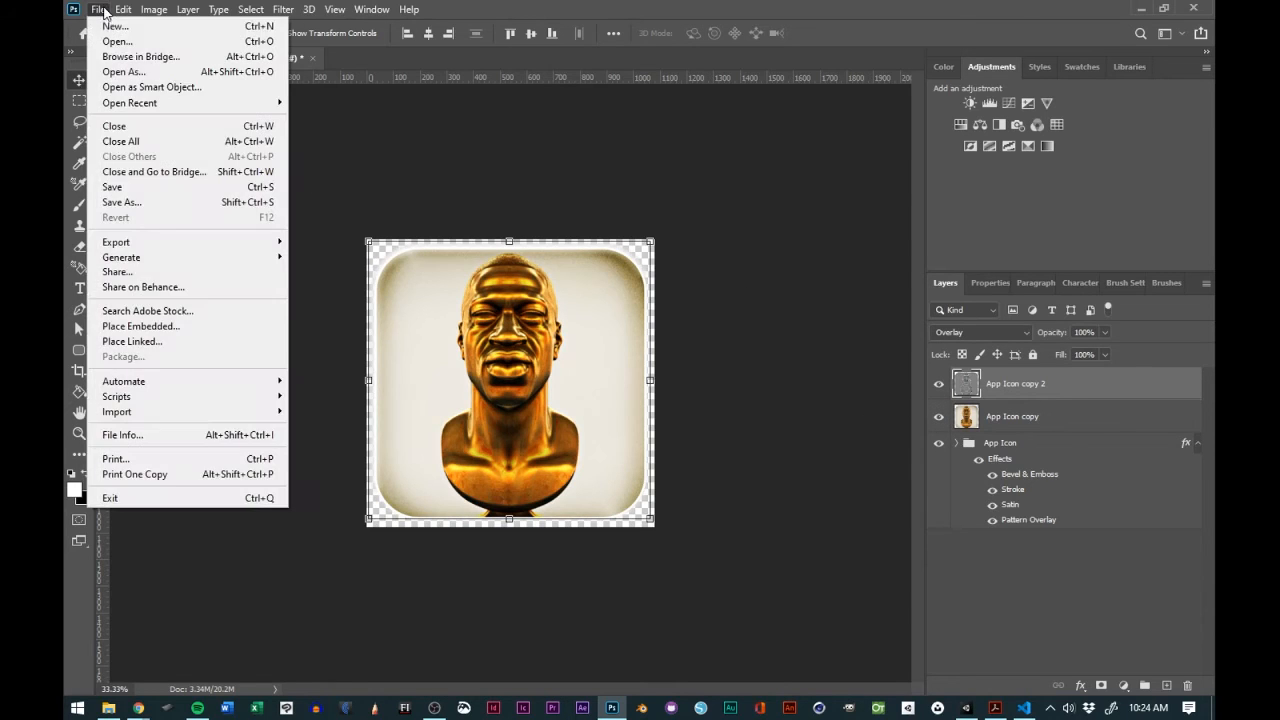
left_click(130, 188)
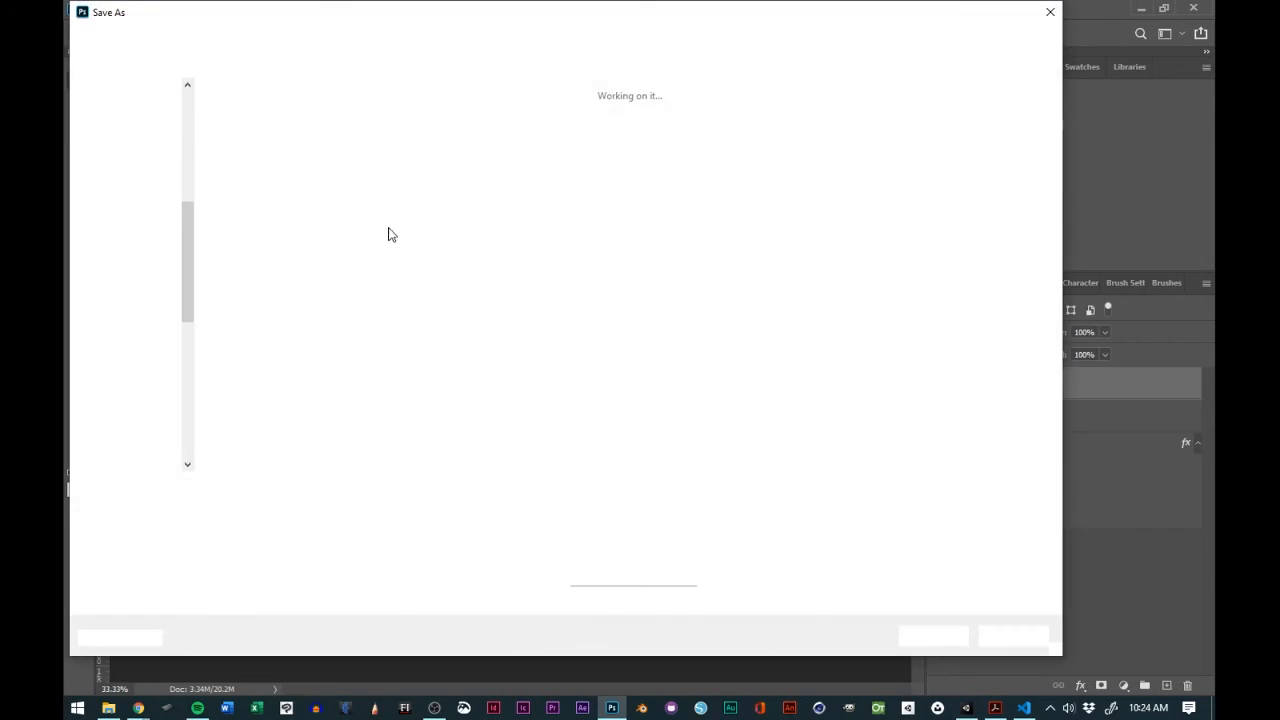
scroll(120, 157, "up", 7)
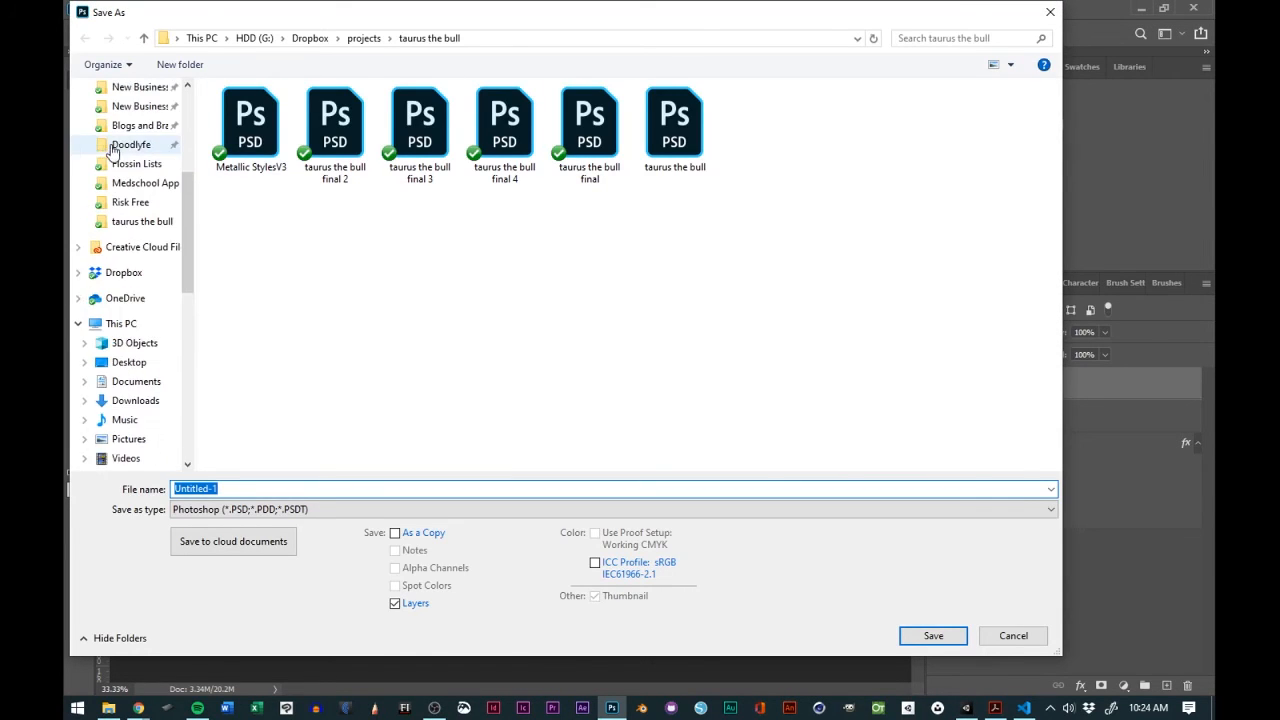
scroll(131, 200, "down", 4)
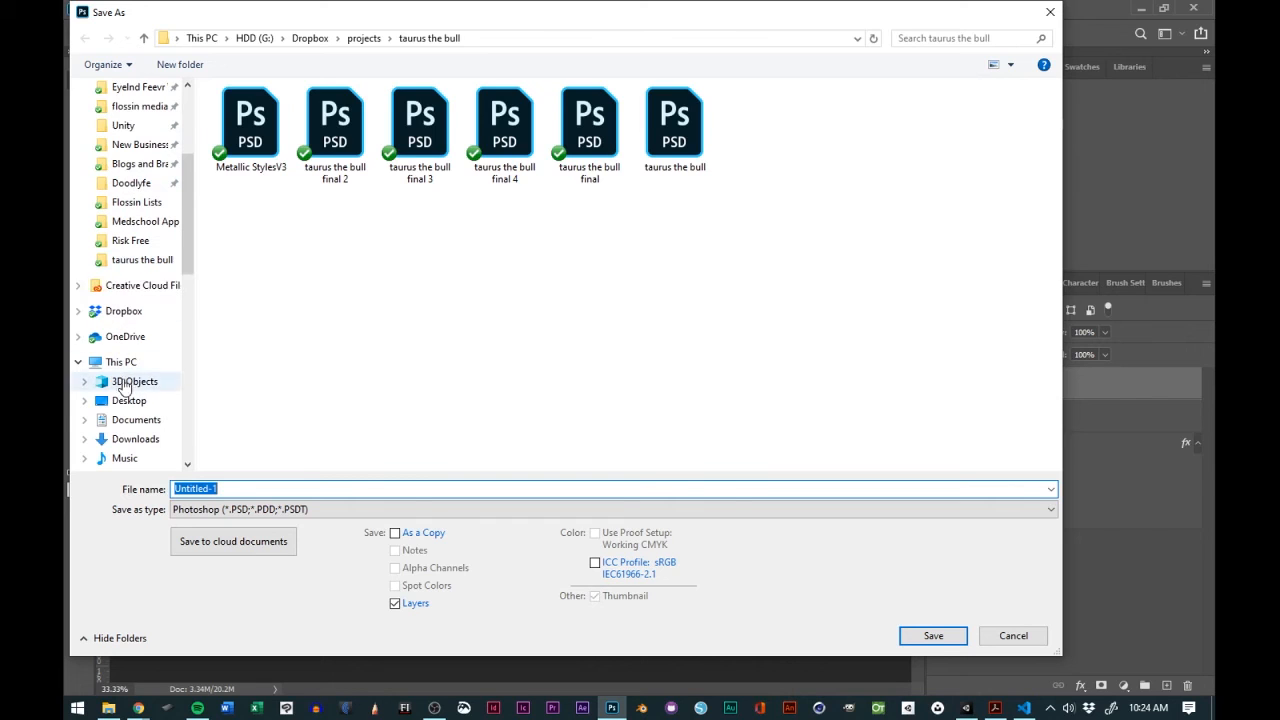
left_click(120, 401)
scroll(530, 238, "down", 5)
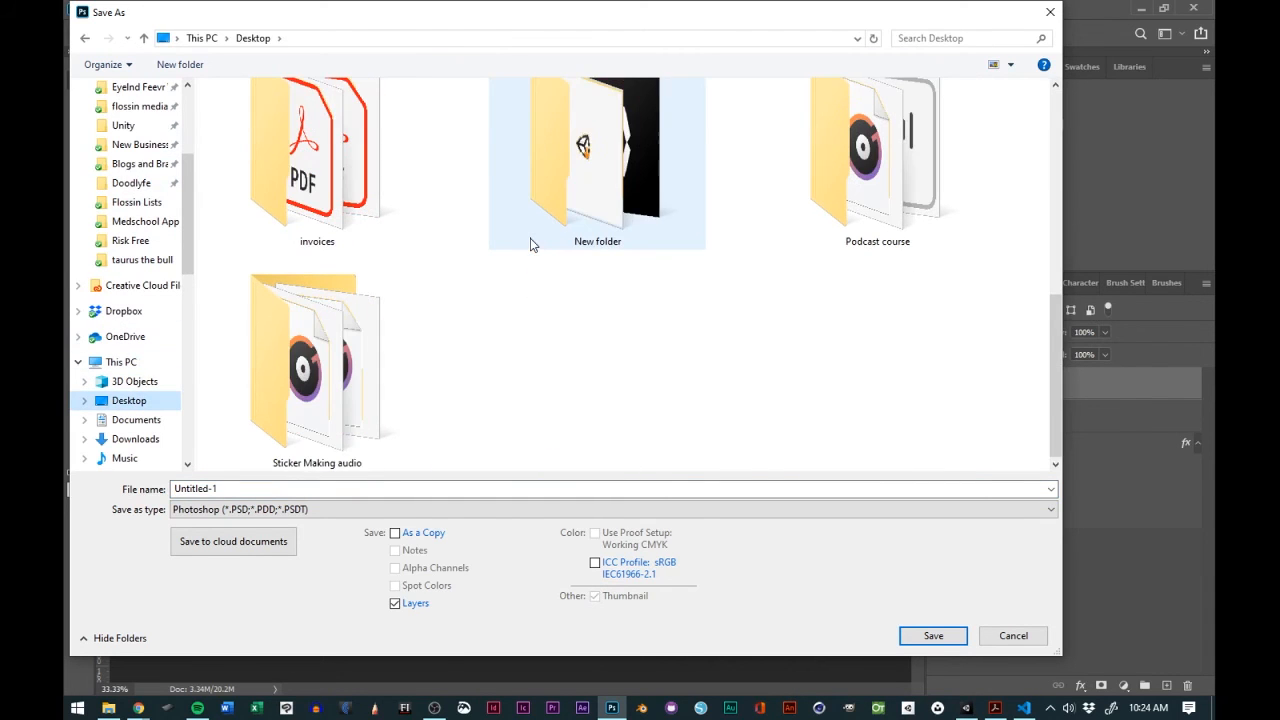
scroll(145, 400, "down", 1)
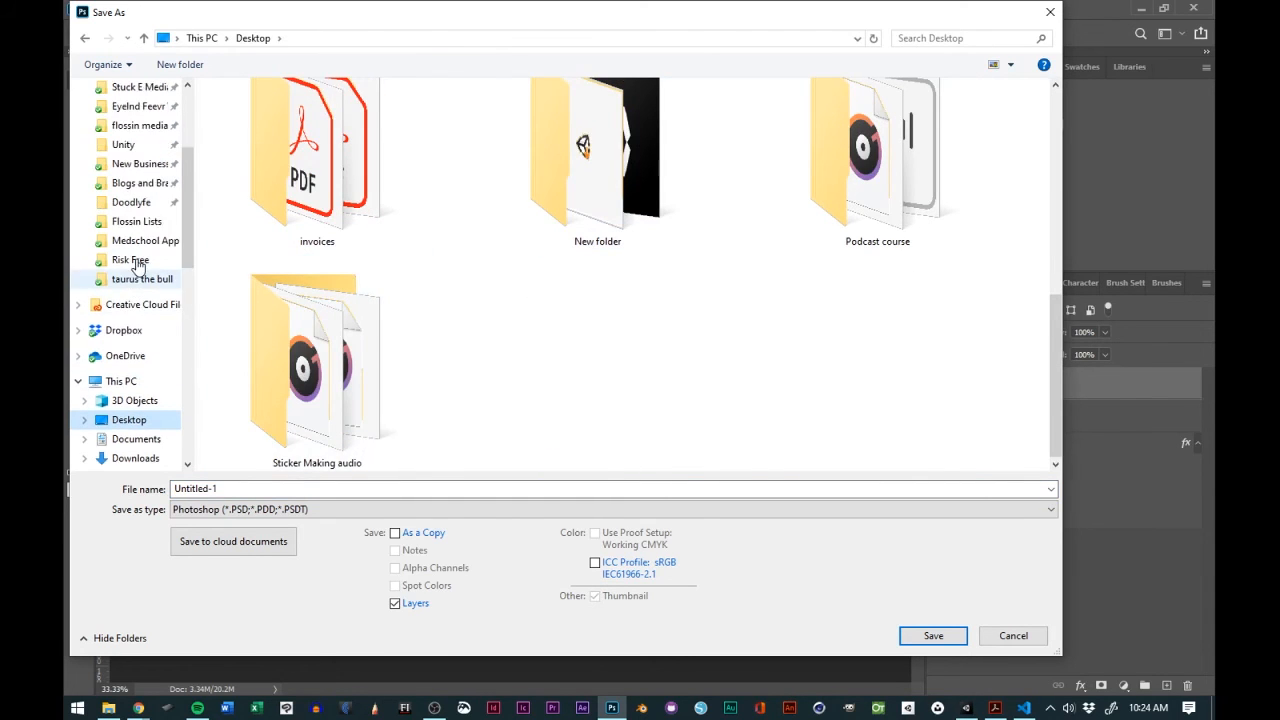
left_click(135, 420)
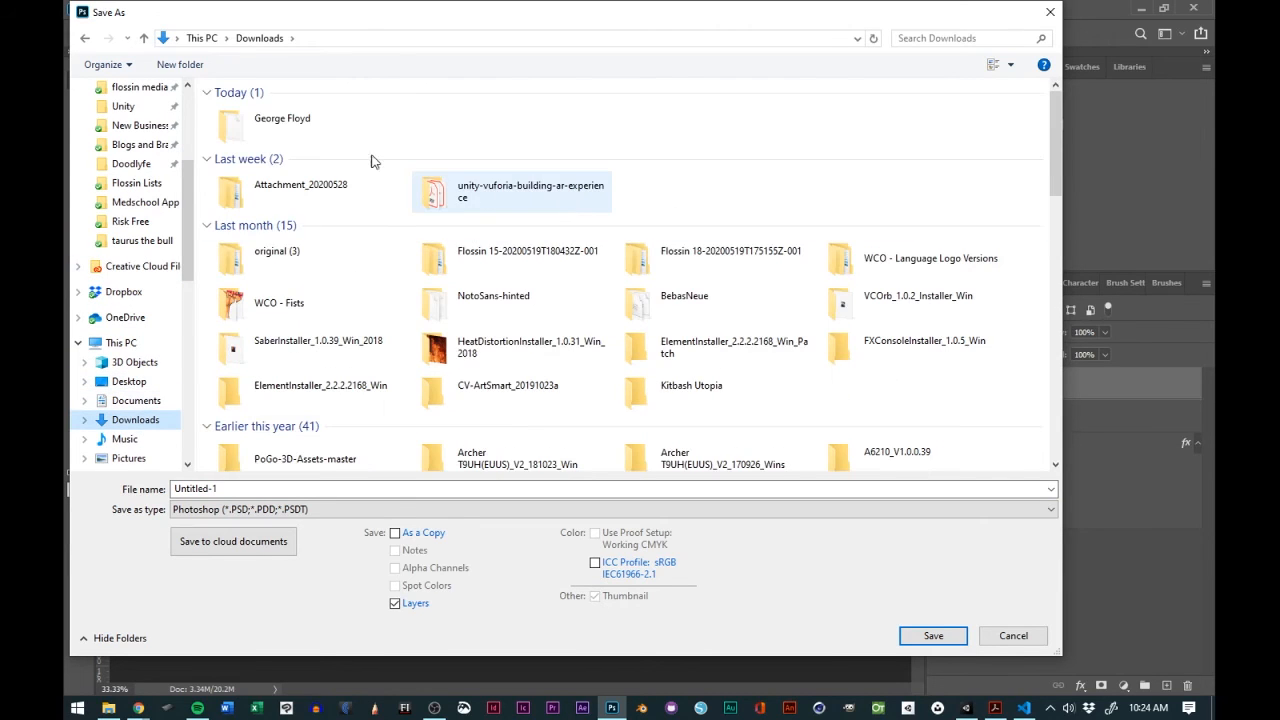
double_click(306, 117)
left_click(289, 489)
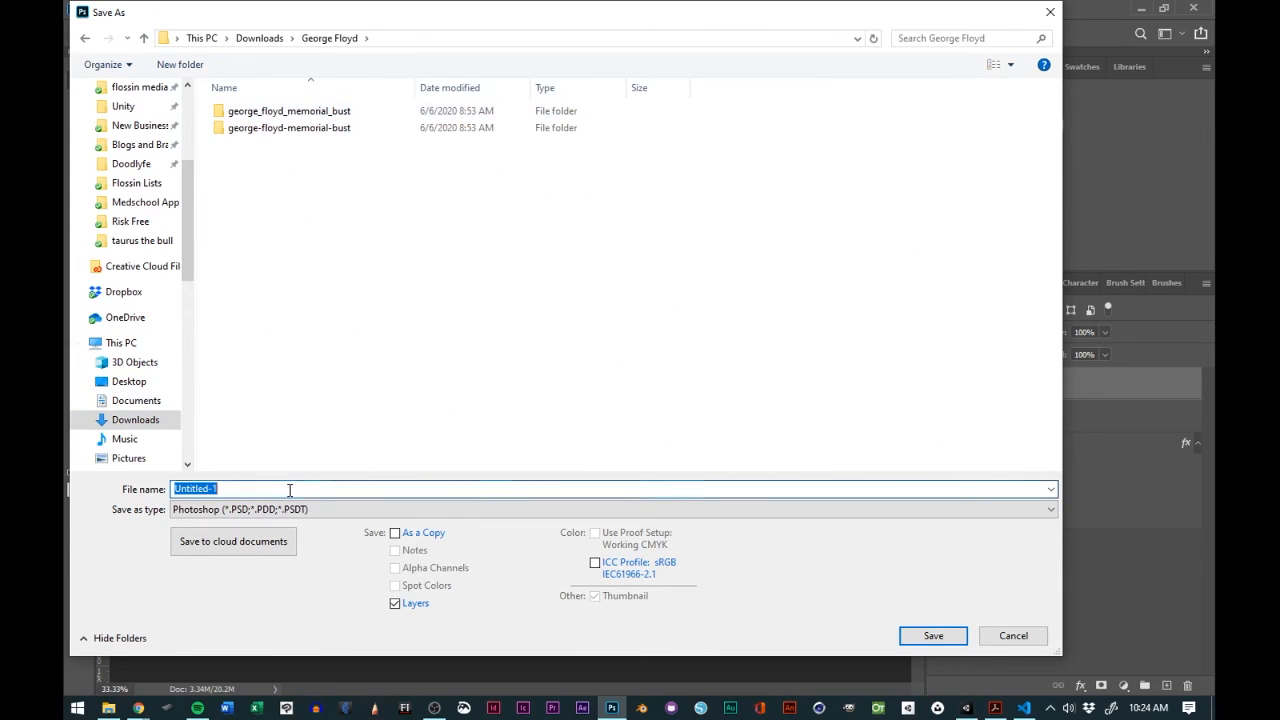
type("RIPGF Icon")
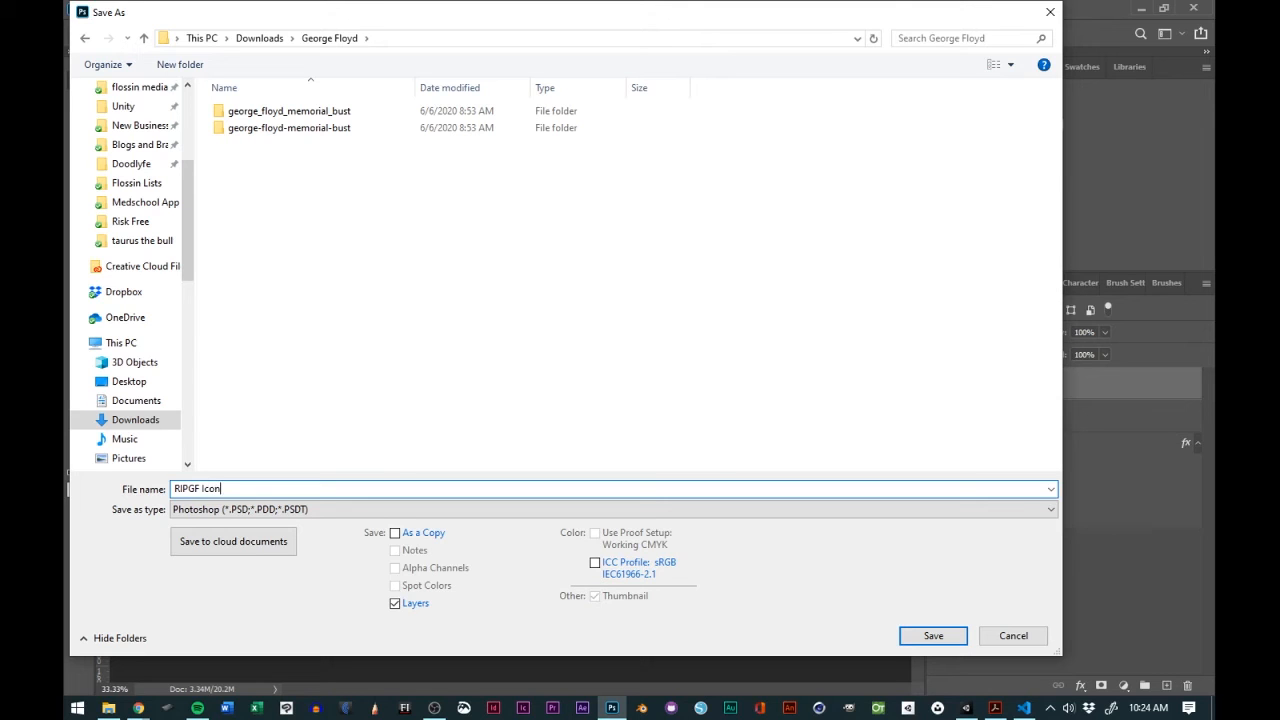
key("Return")
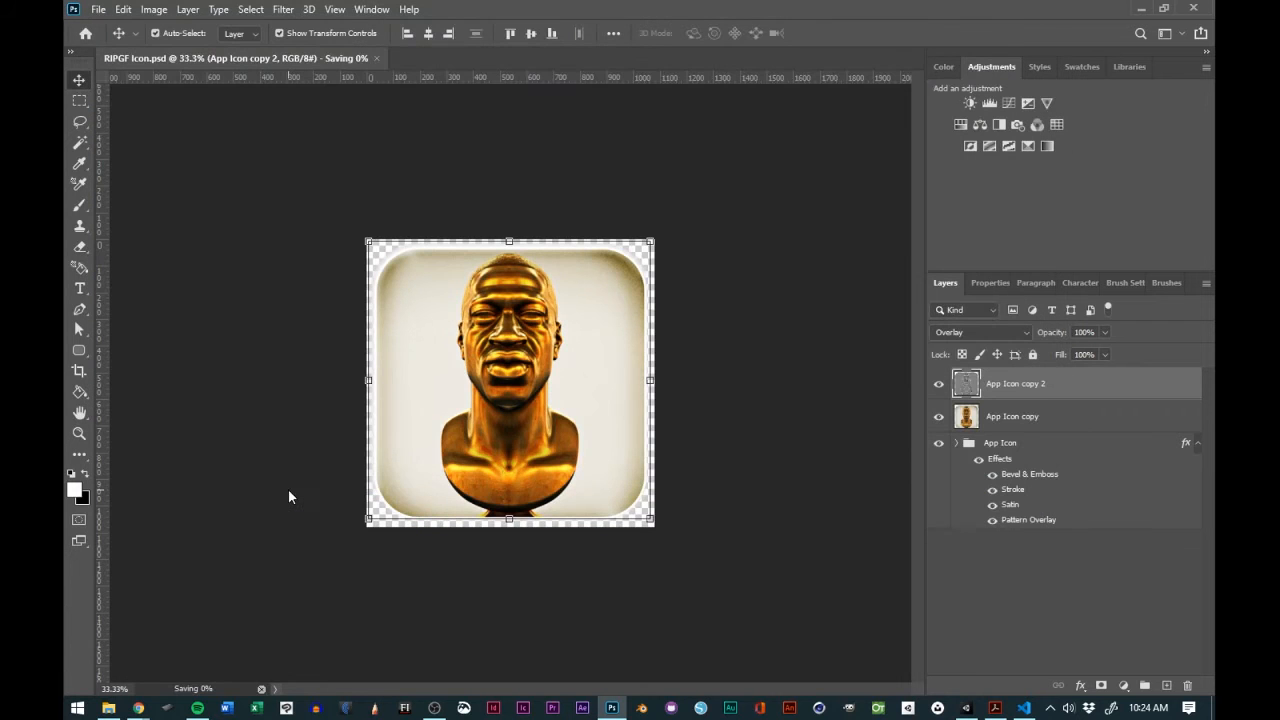
- Export the icon as a transparent 1080 x 1080 px PNG named RIPGF Icon into the George Floyd folder
left_click(98, 9)
mouse_move(194, 250)
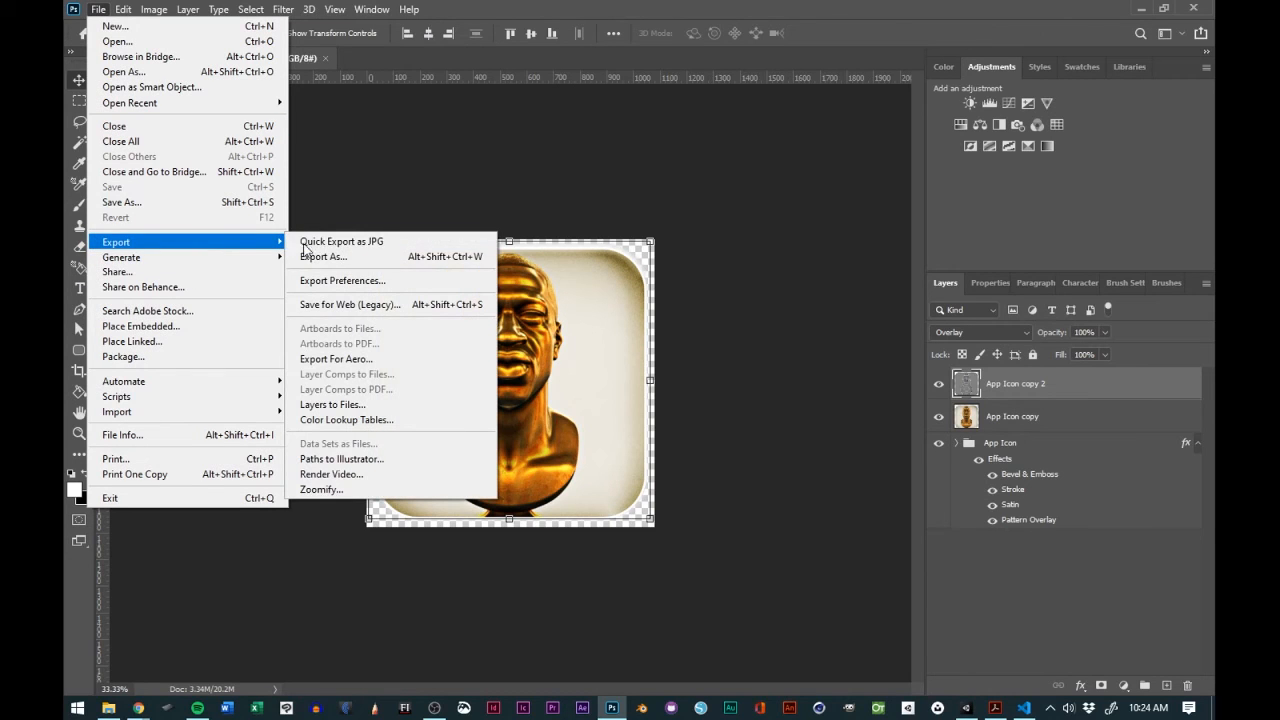
left_click(349, 257)
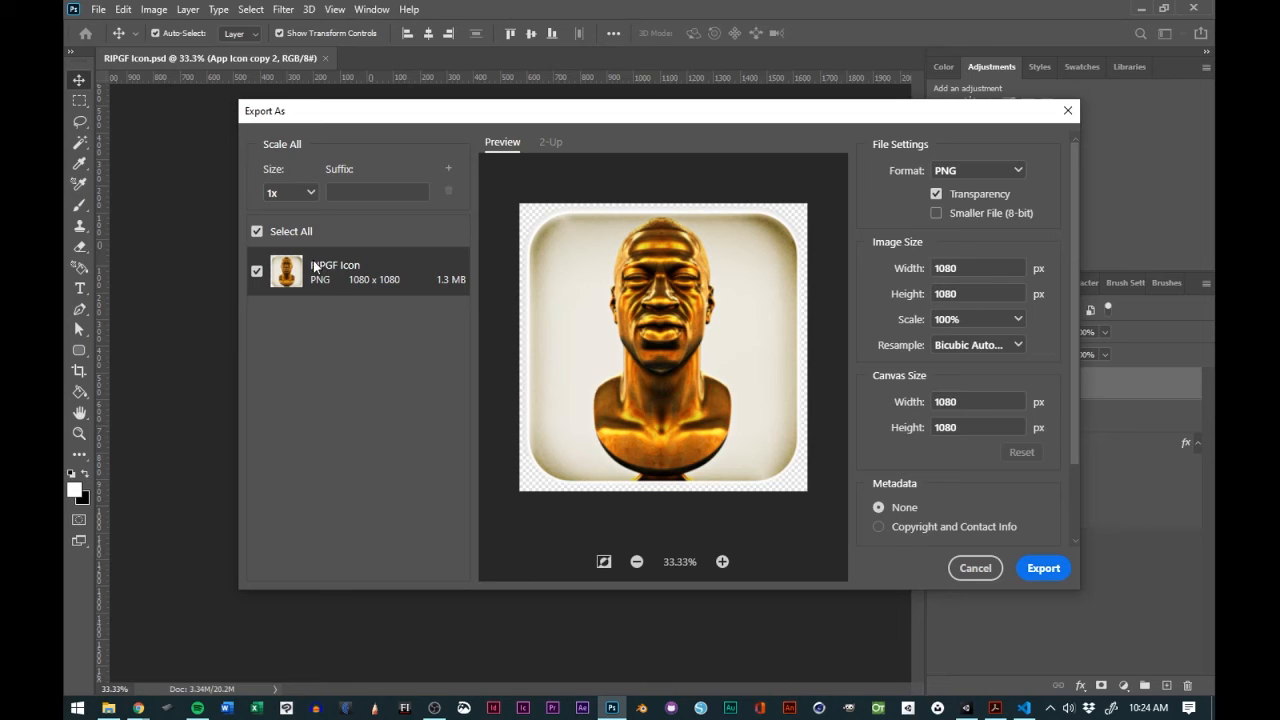
left_click(1041, 570)
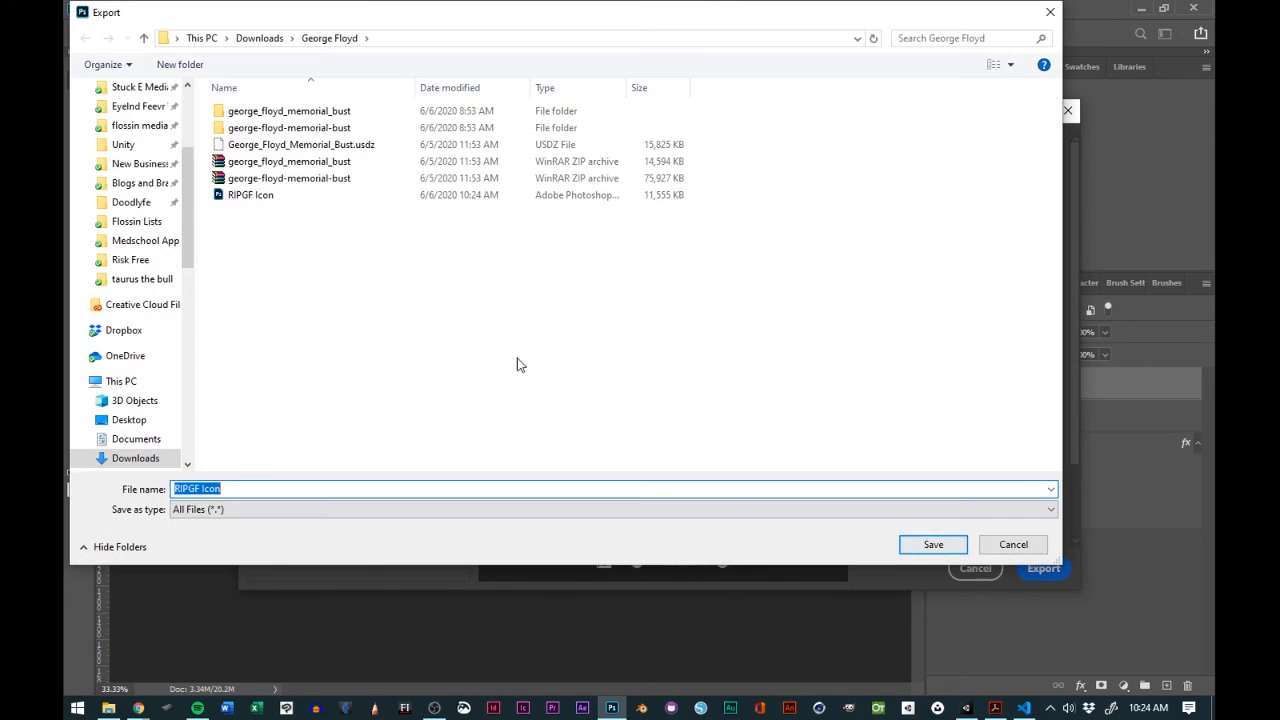
left_click(266, 489)
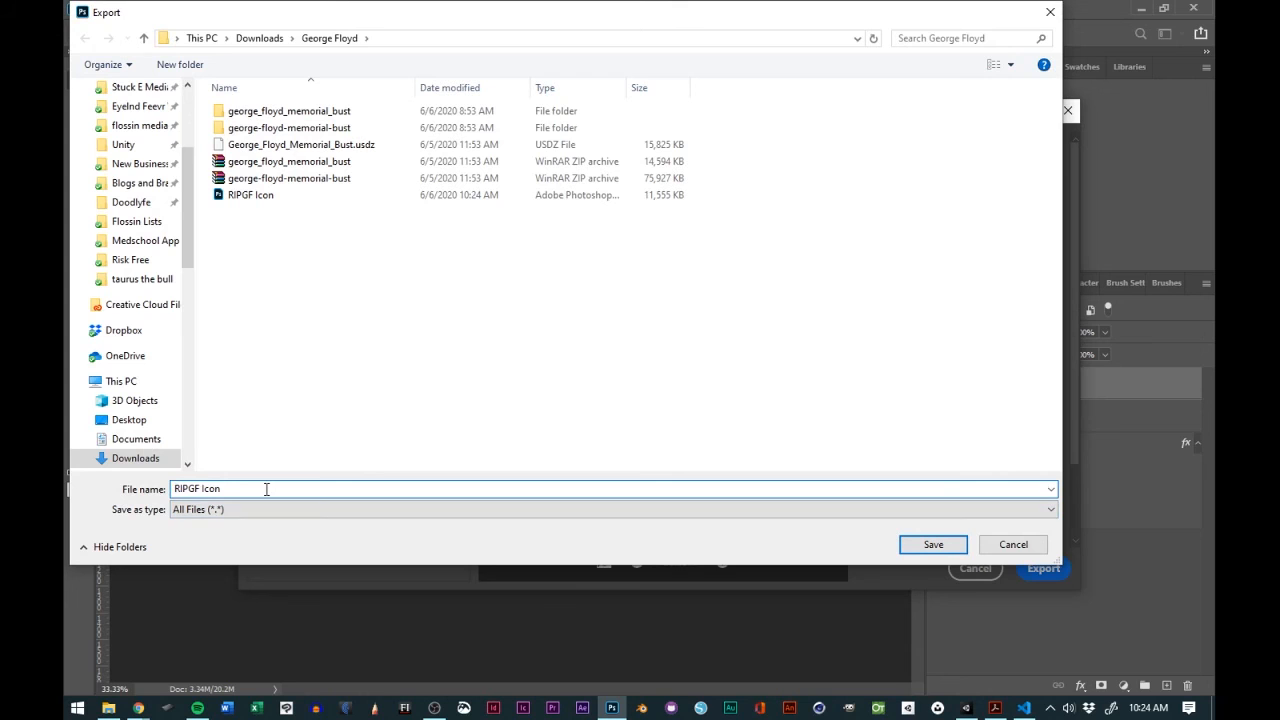
left_click(933, 545)
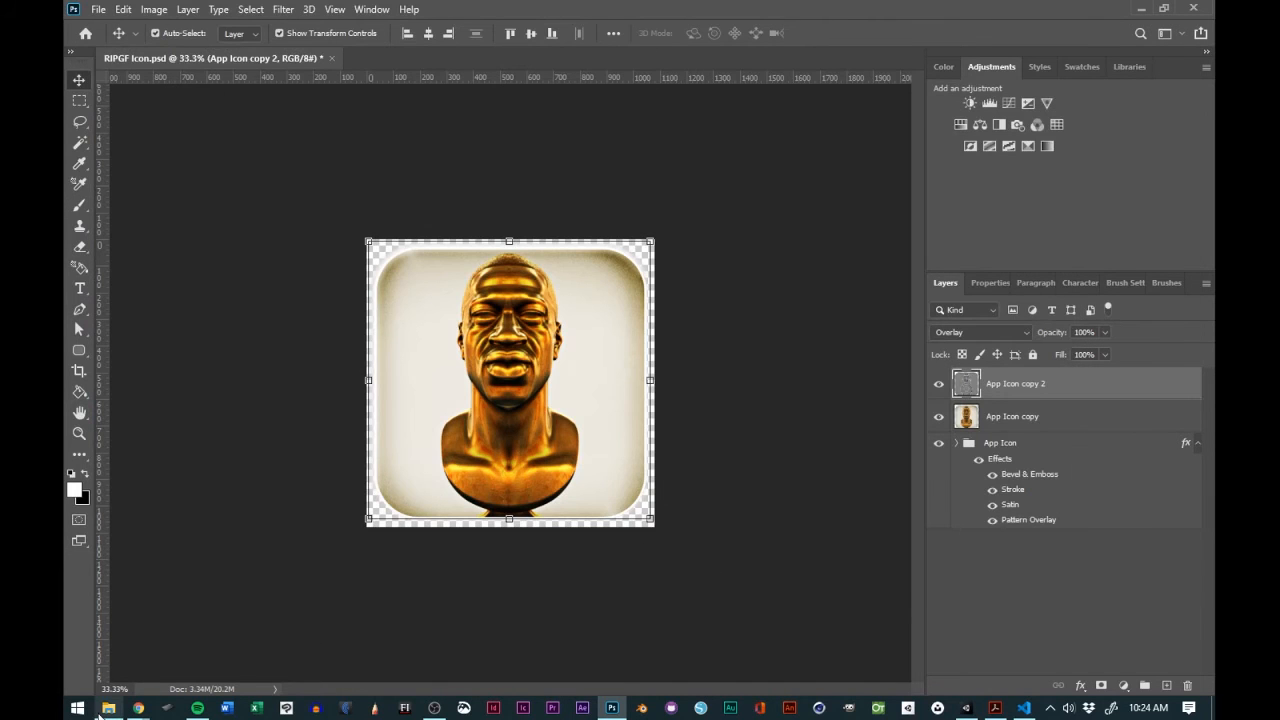
- Switch to File Explorer and view the exported RIPGF Icon PNG in Photos, closing the viewer when done
left_click(105, 710)
left_click_drag(916, 22, 1214, 22)
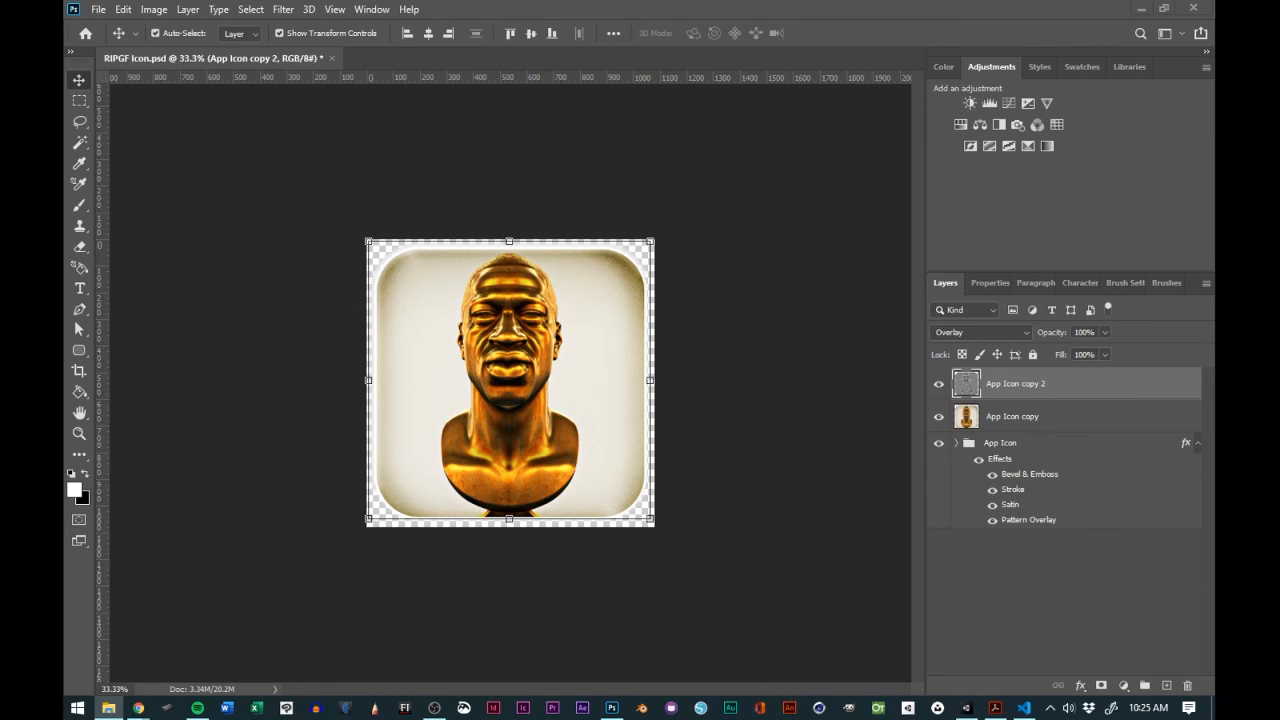
left_click_drag(66, 125, 490, 95)
double_click(459, 342)
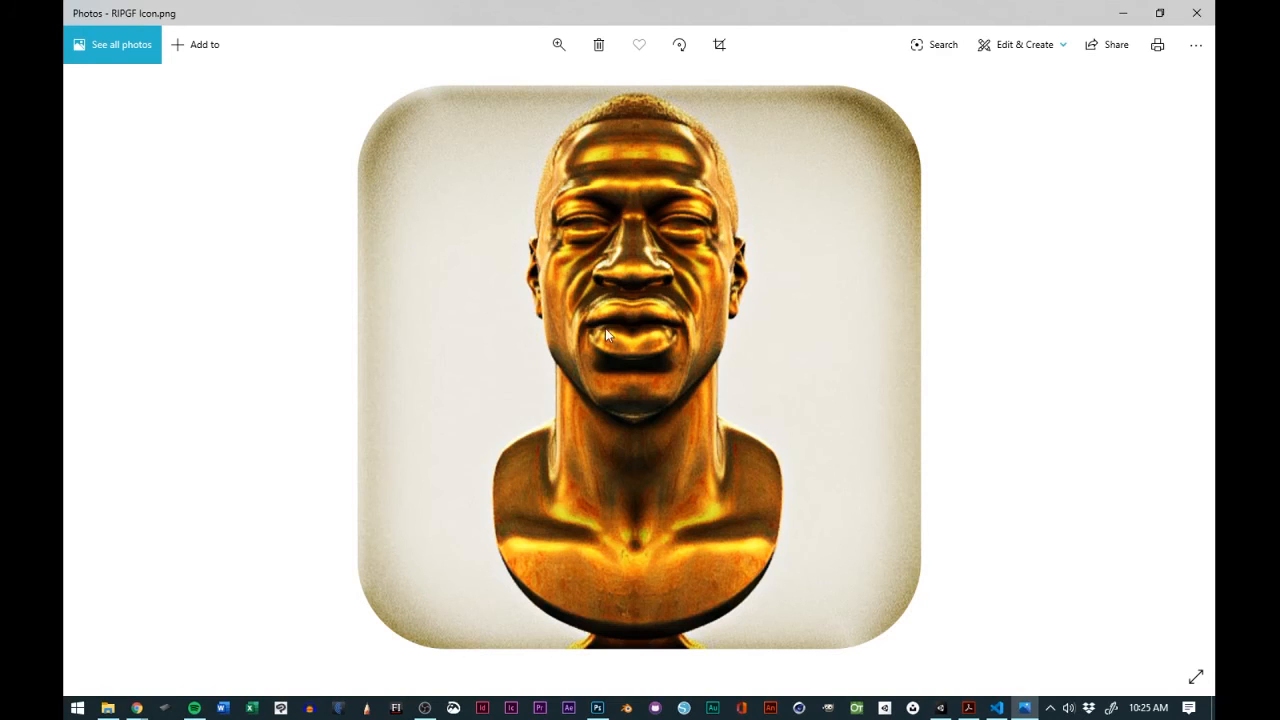
left_click(1196, 12)
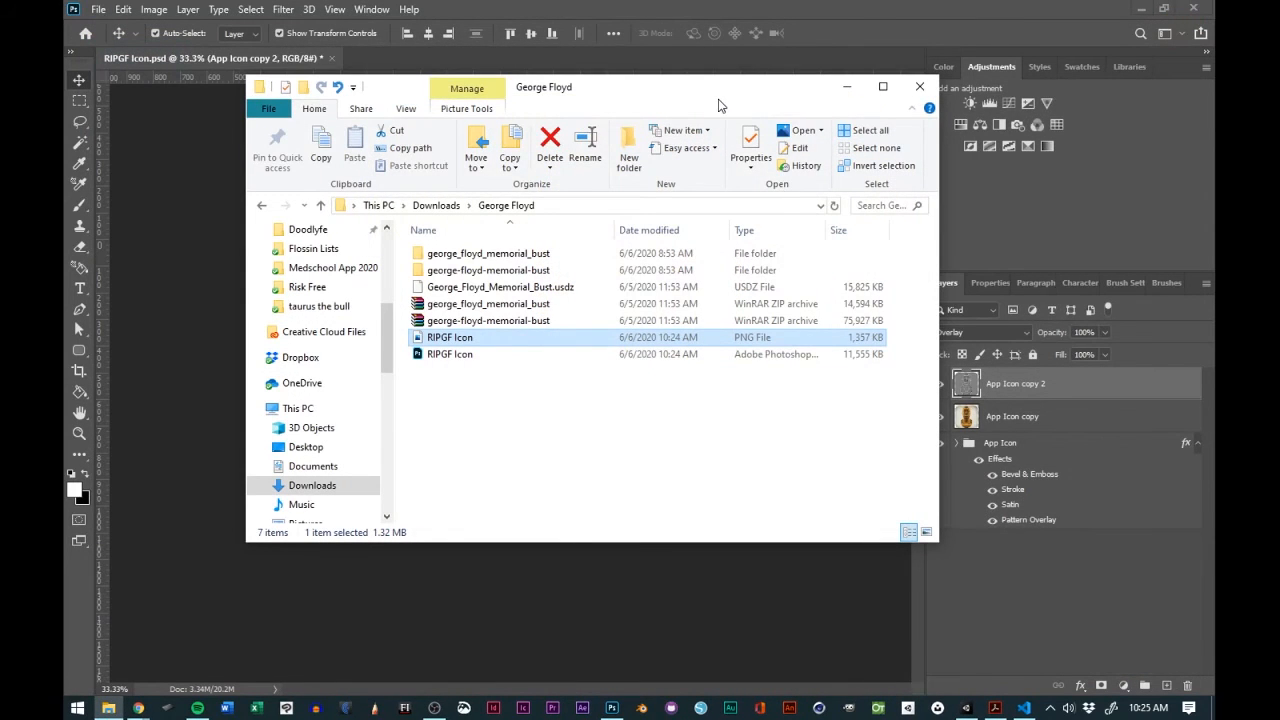
left_click_drag(718, 104, 536, 90)
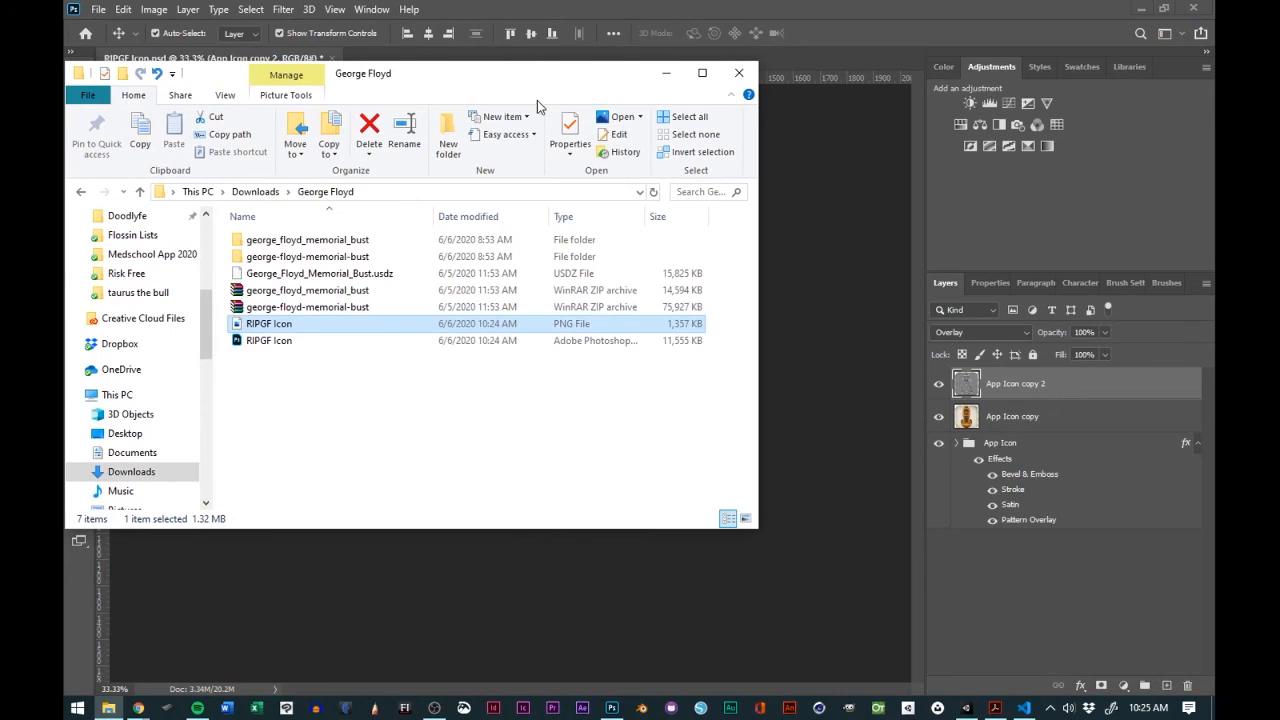
- Switch to Unity, create a folder named Icons in the project's Assets and open it
left_click(965, 708)
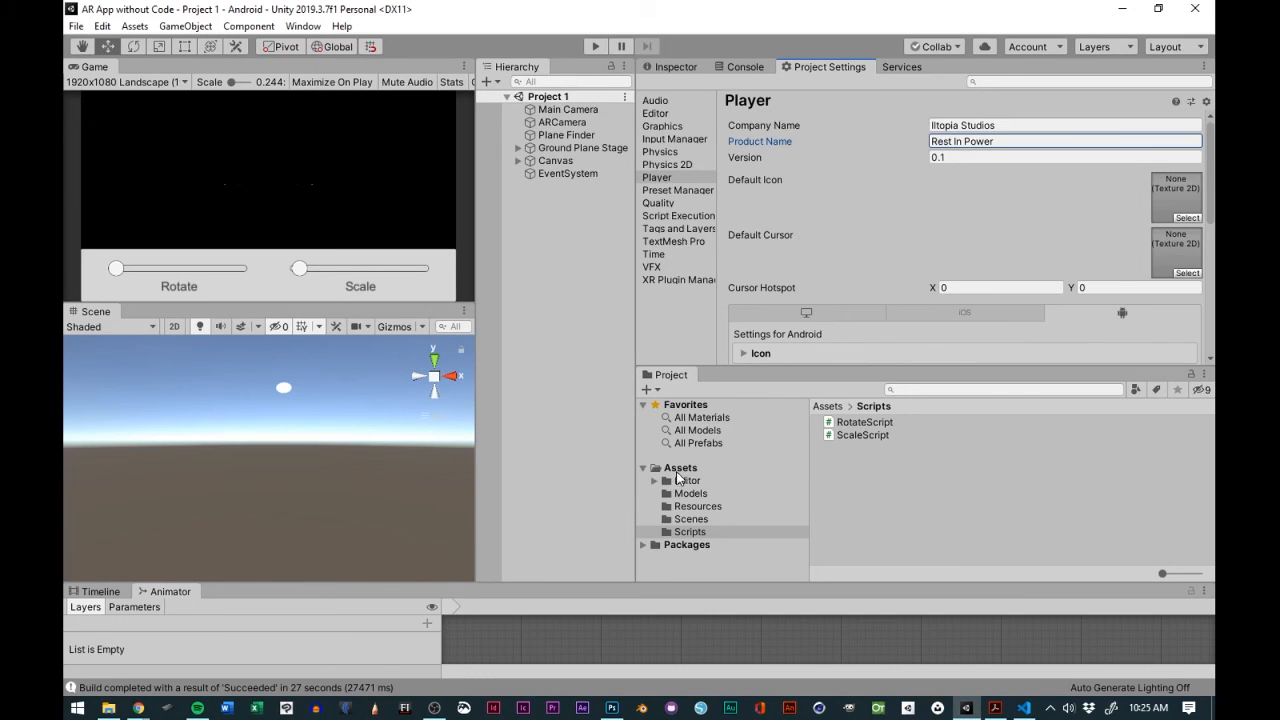
left_click(677, 470)
right_click(868, 497)
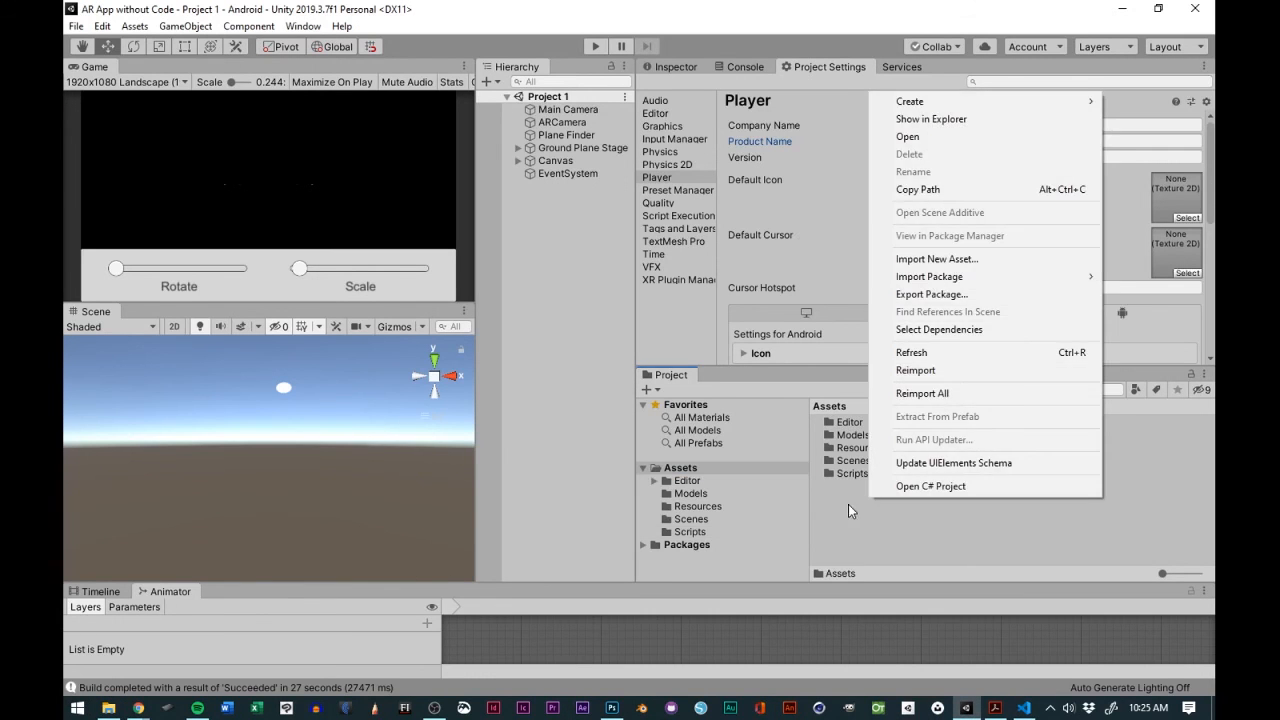
mouse_move(930, 106)
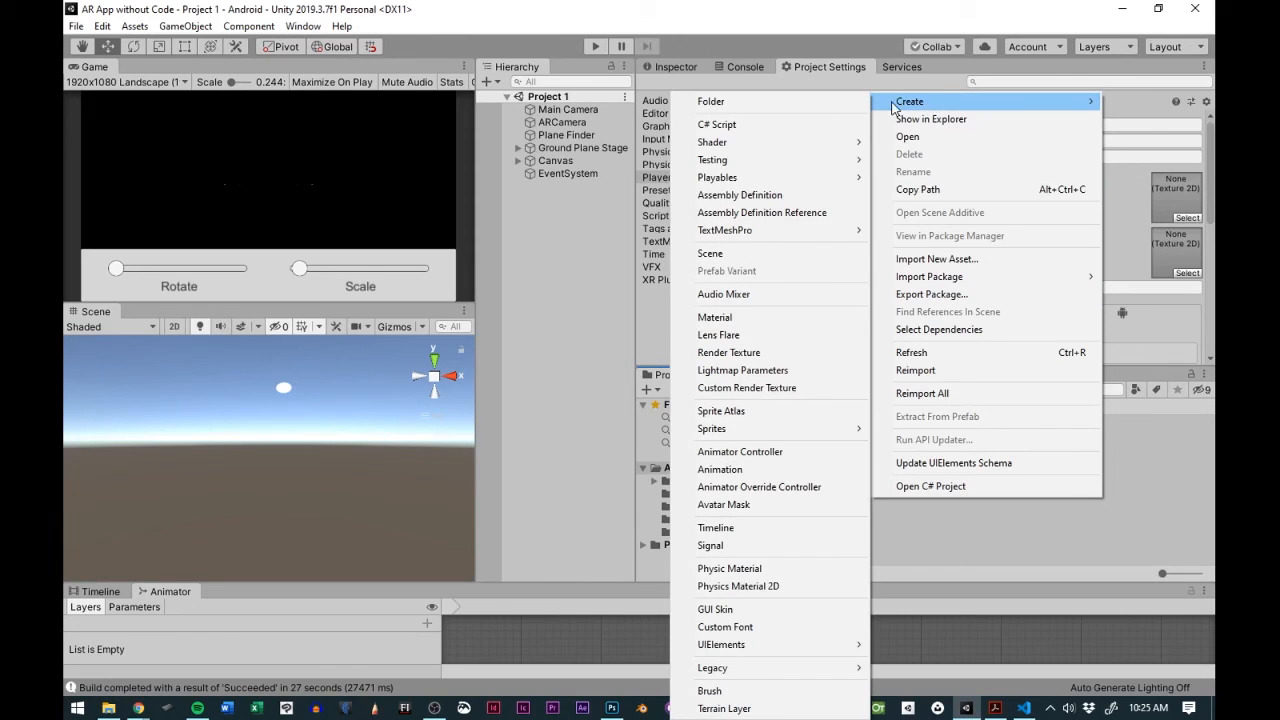
left_click(778, 104)
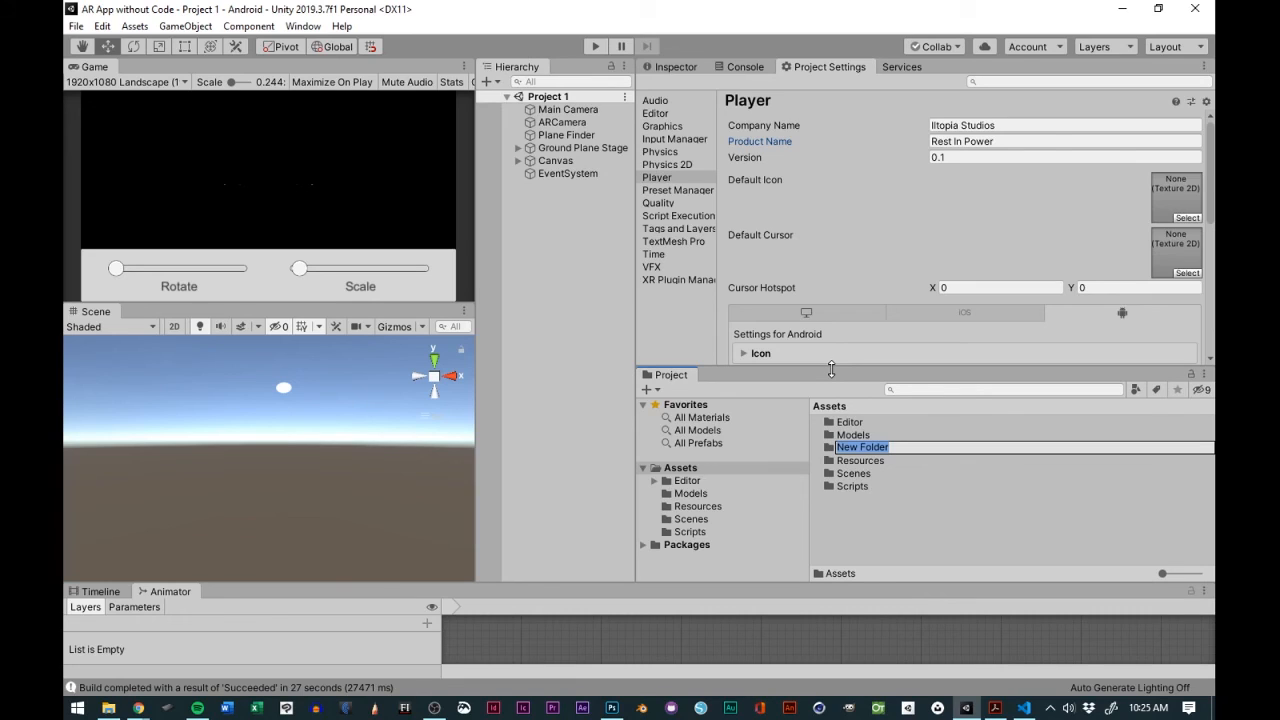
key("BackSpace")
key("Return")
double_click(851, 434)
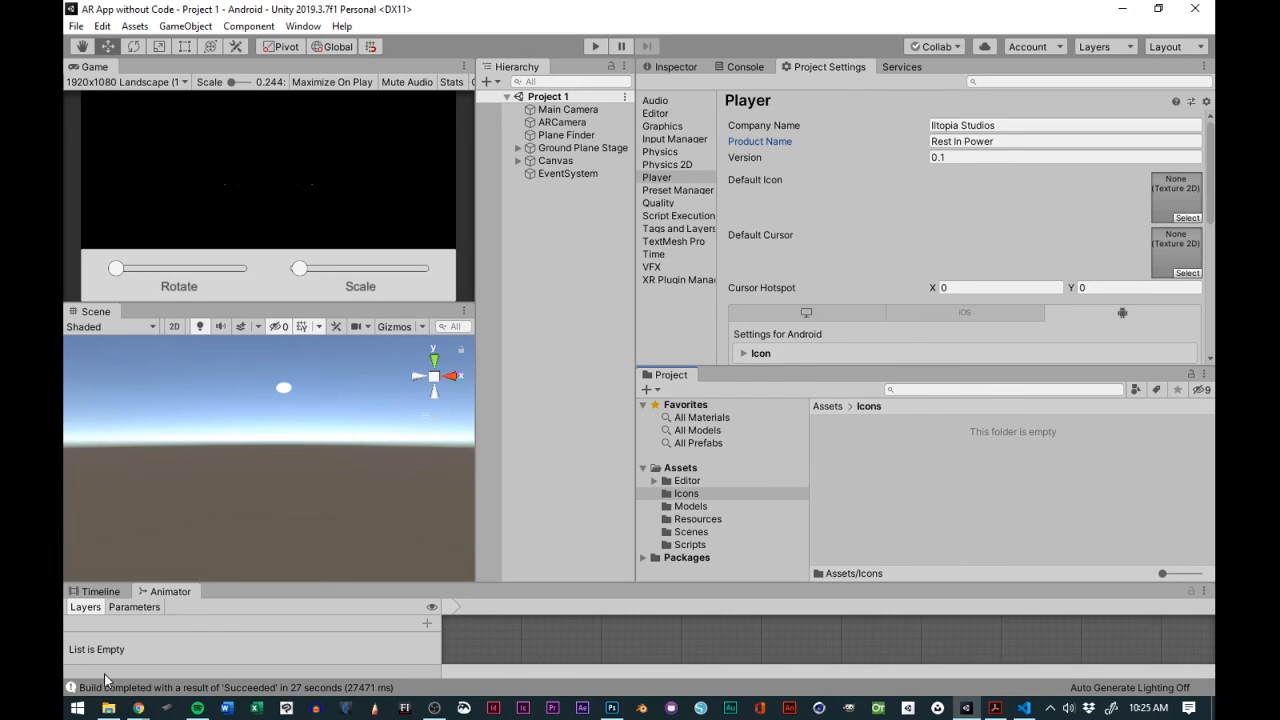
- Import the RIPGF Icon PNG from the File Explorer folder into the Unity project's Icons folder
mouse_move(116, 709)
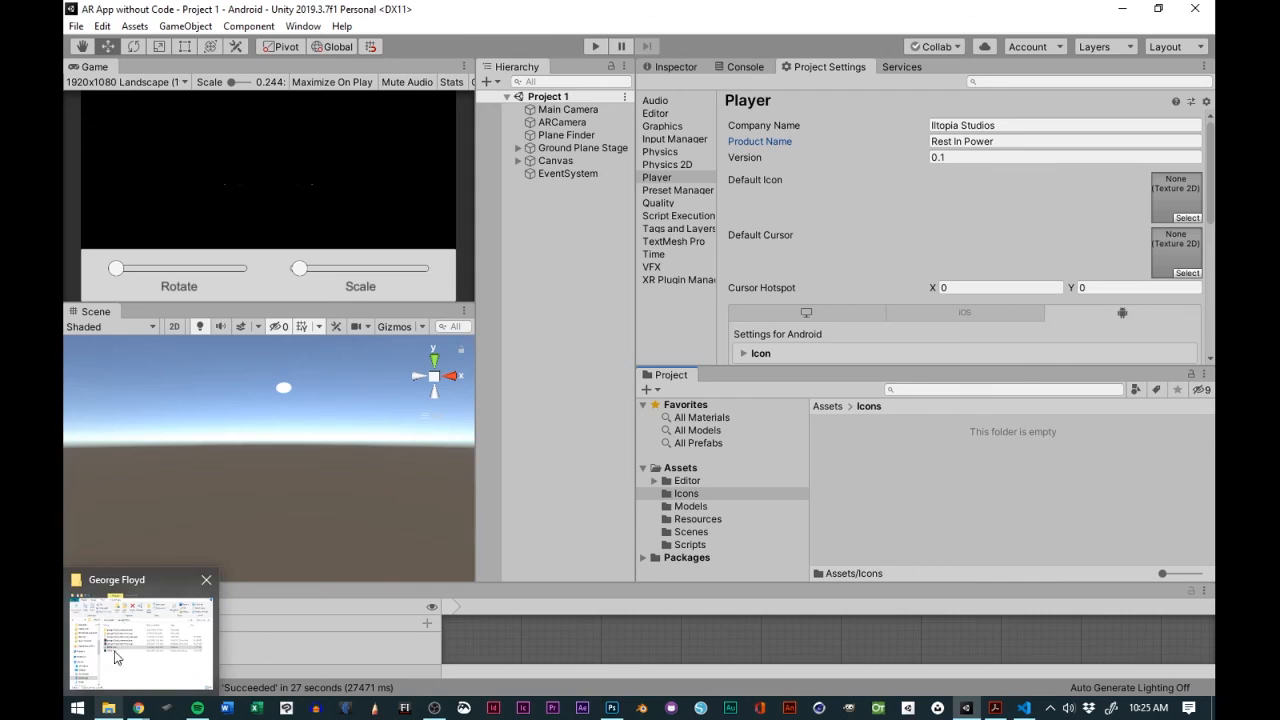
left_click(117, 648)
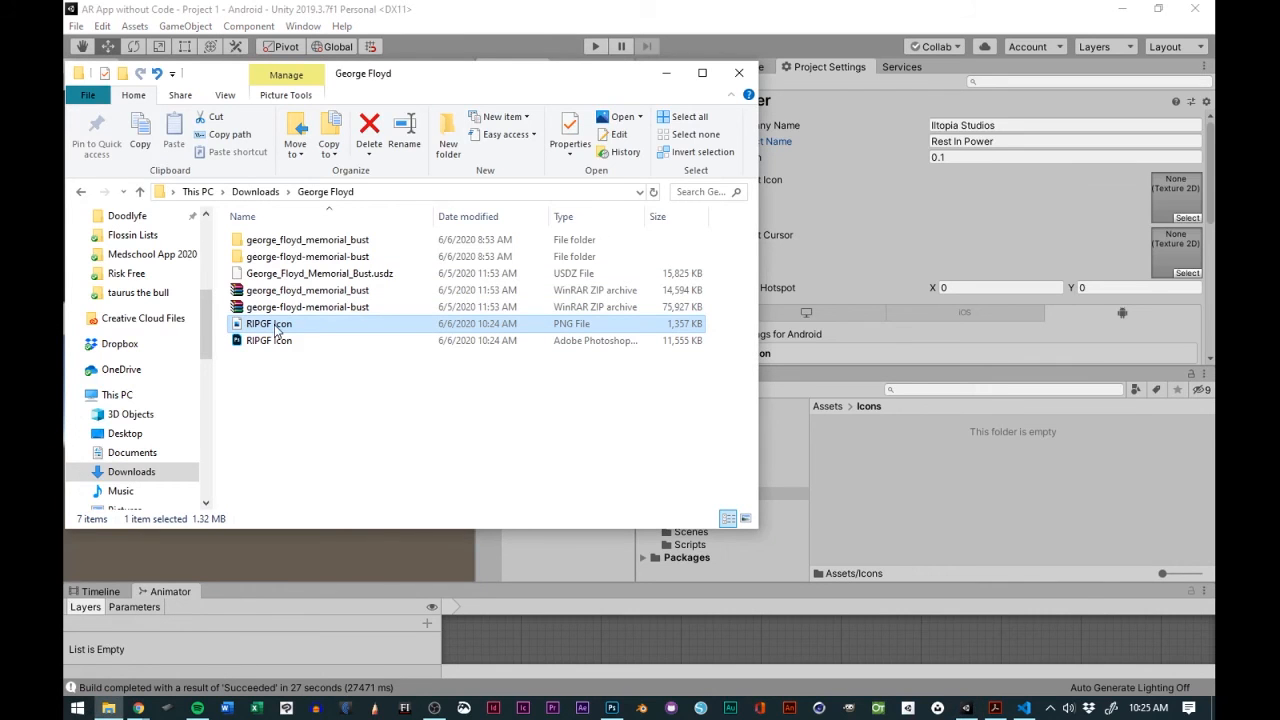
left_click_drag(277, 330, 972, 470)
left_click(886, 440)
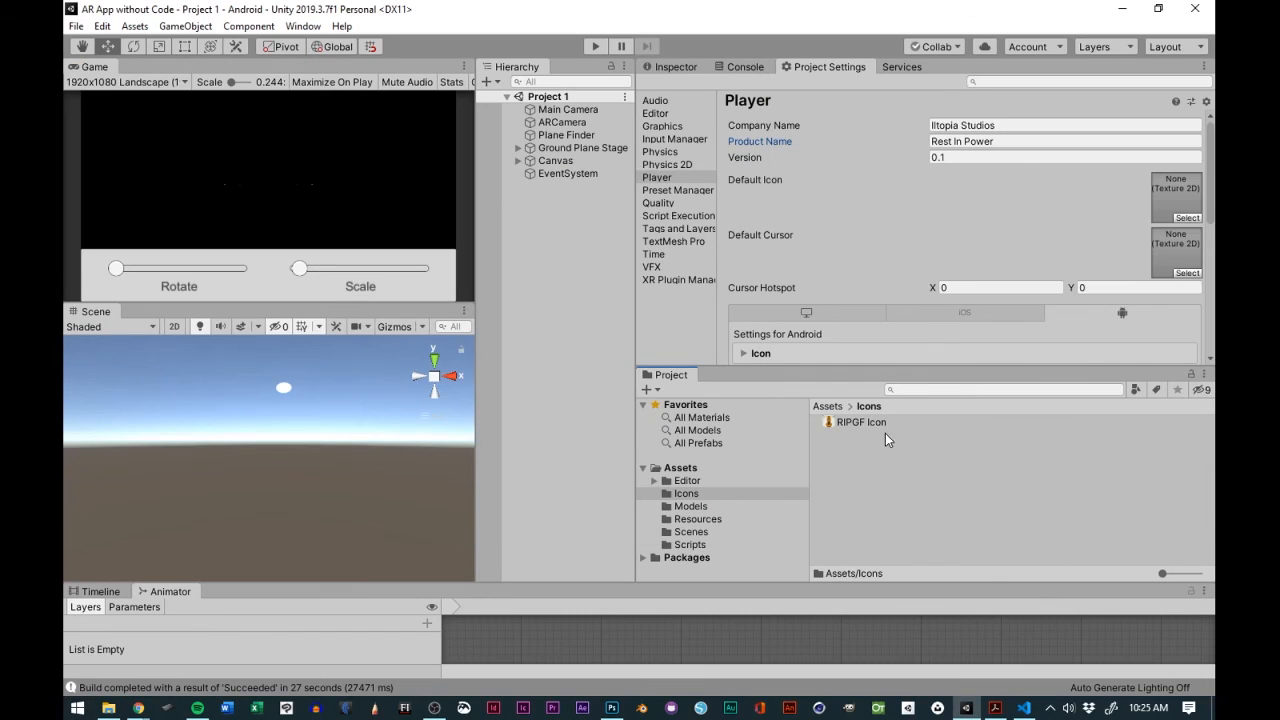
- Set the RIPGF Icon image's texture type to Sprite (2D and UI) and apply the import settings
left_click(853, 422)
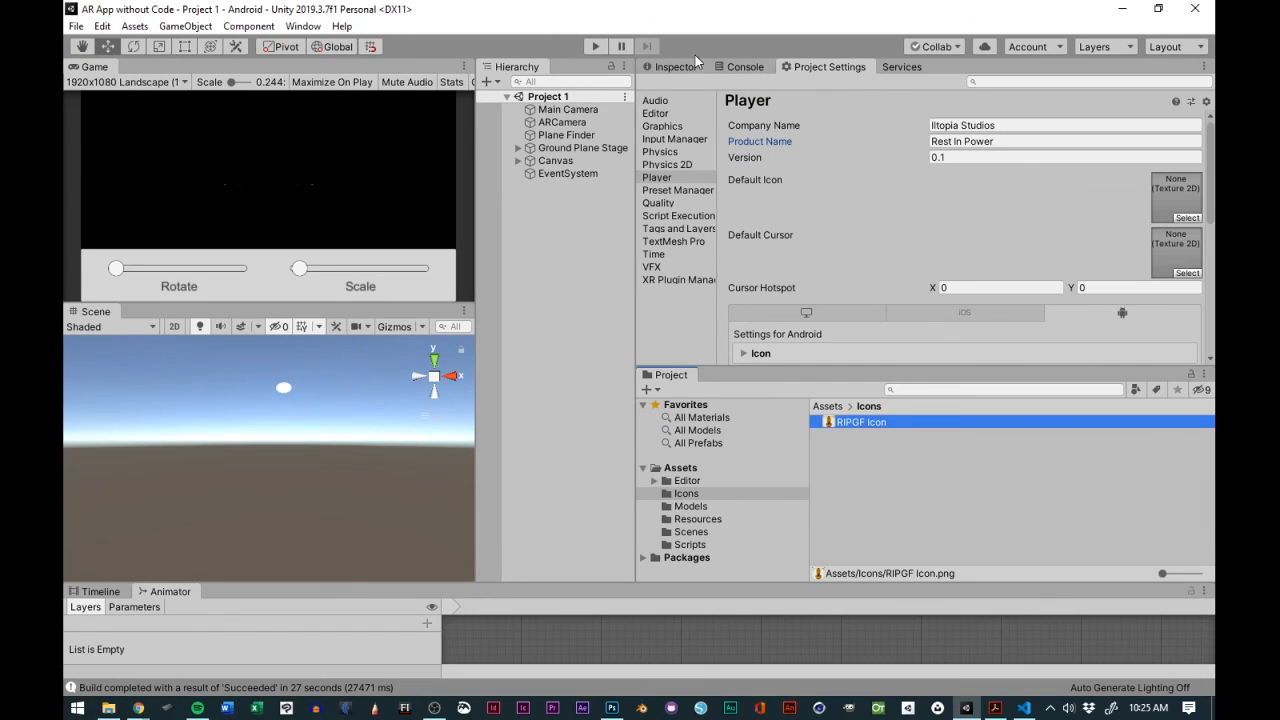
left_click(693, 64)
left_click(856, 456)
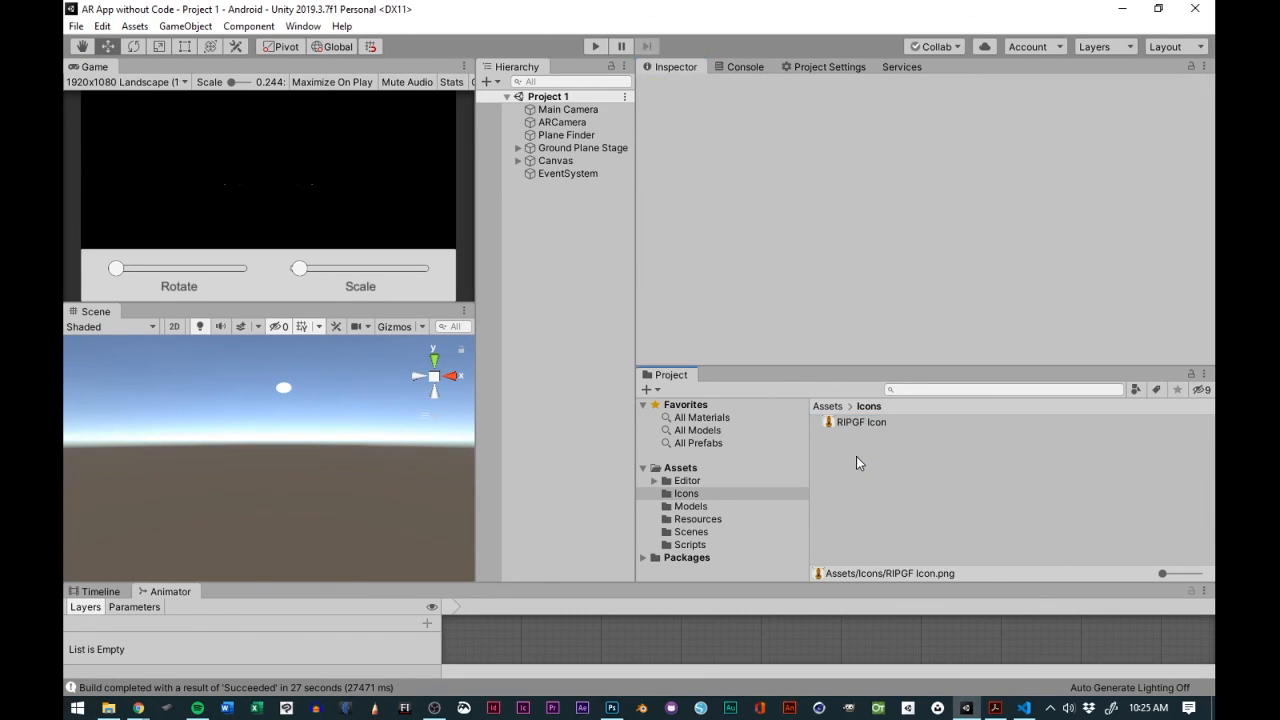
left_click(850, 424)
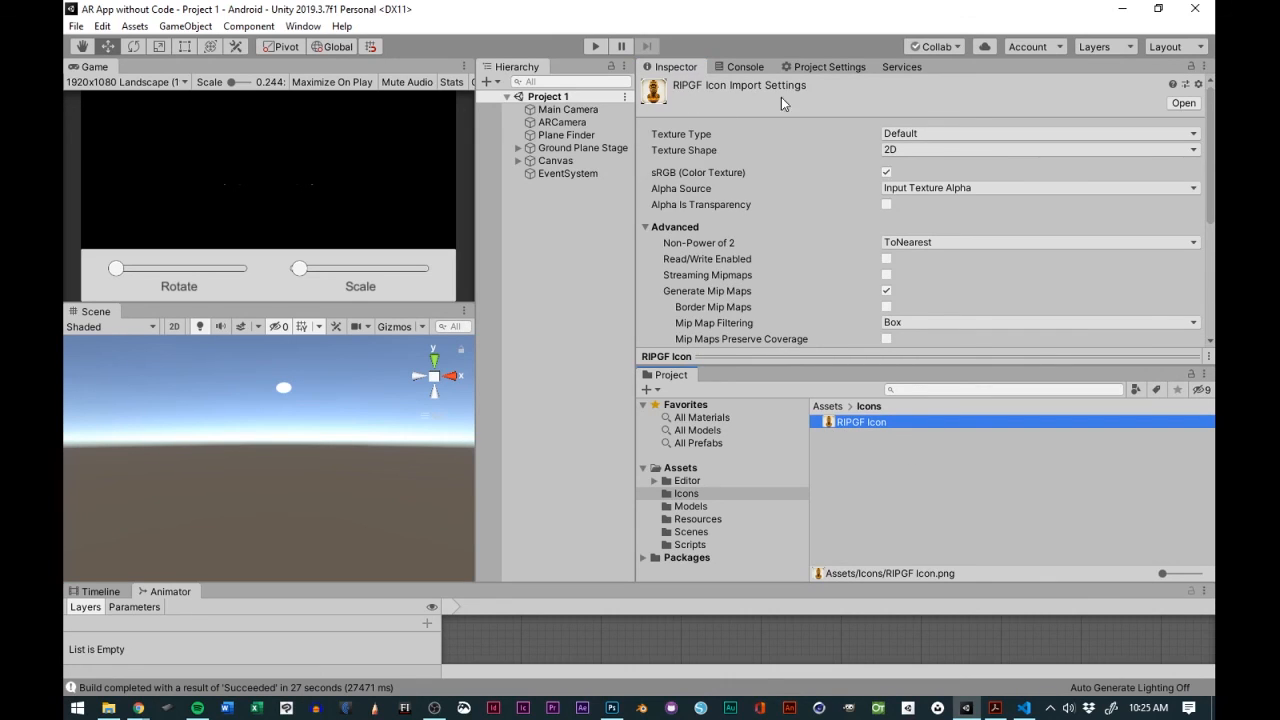
left_click(897, 136)
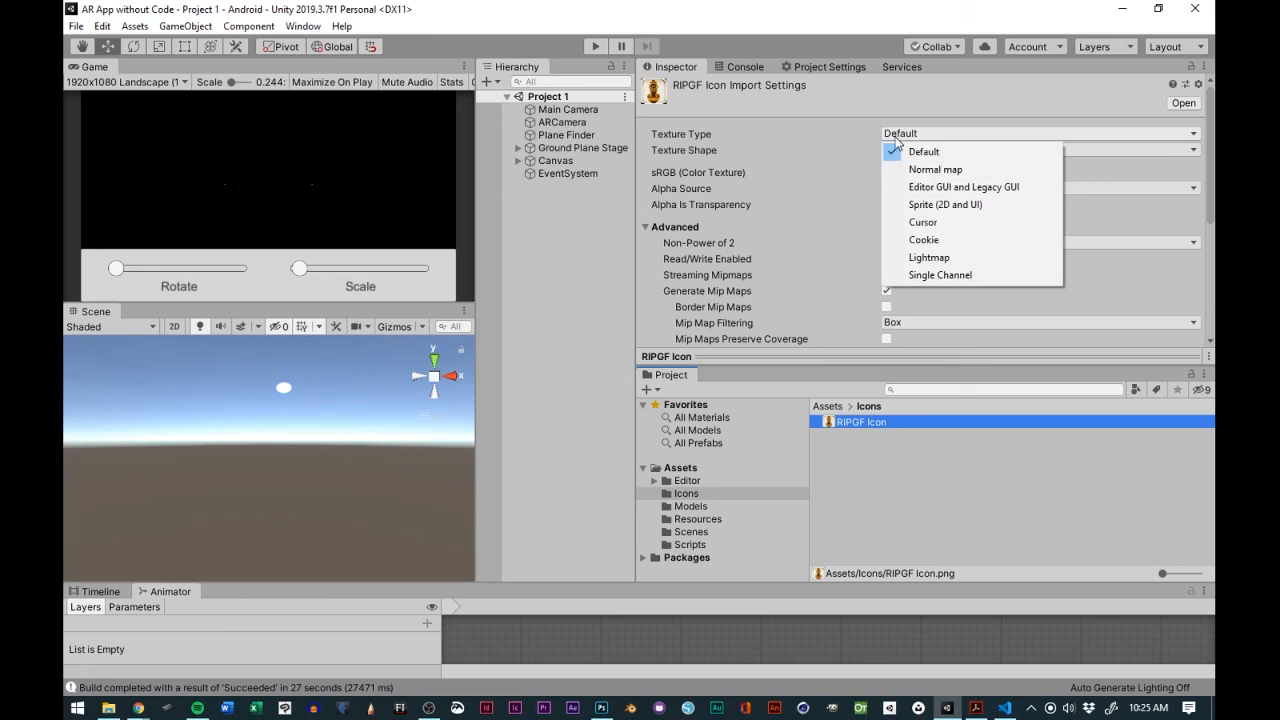
left_click(945, 205)
scroll(1140, 290, "down", 5)
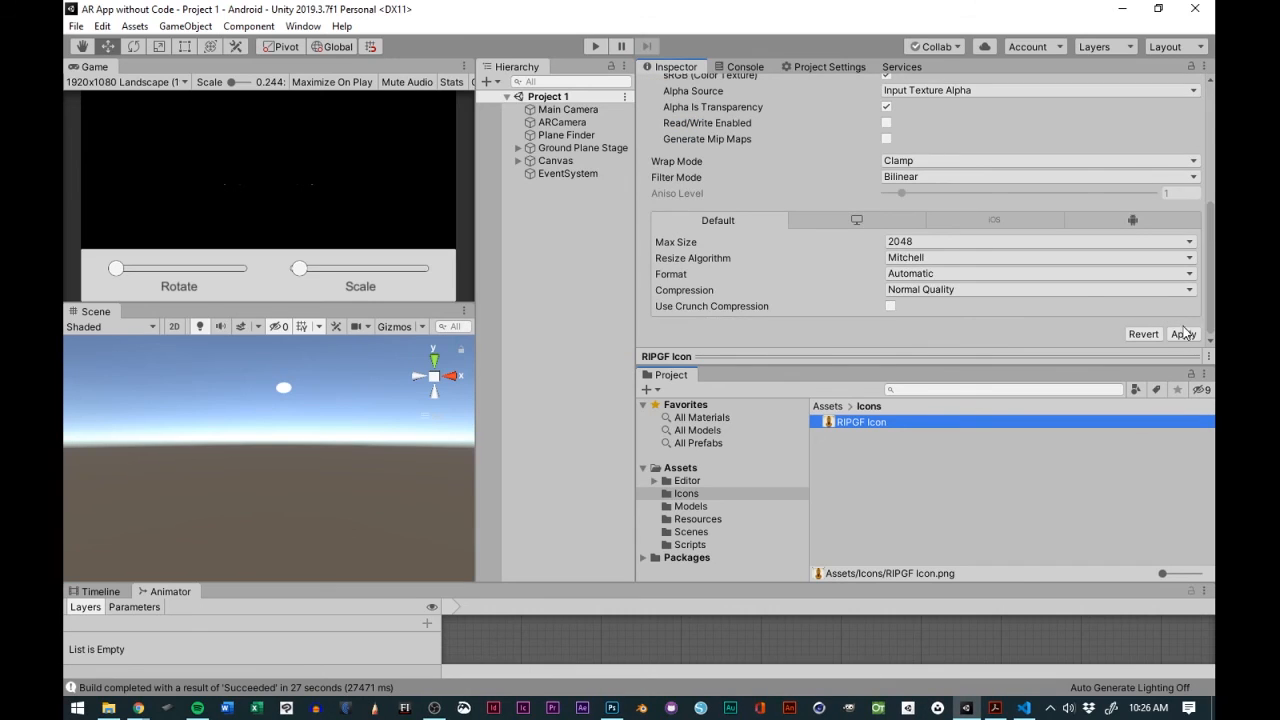
left_click(1181, 335)
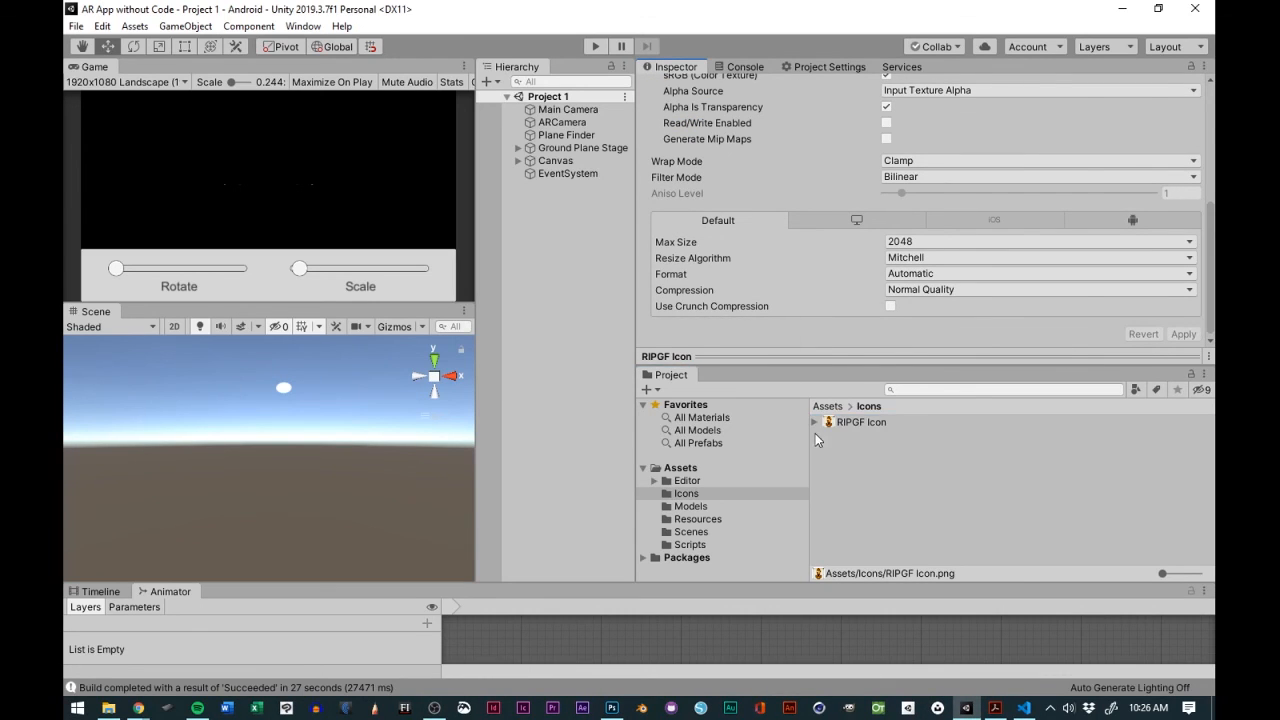
- Expand the RIPGF Icon asset to examine the sprite inside it, and collapse it when done
left_click(814, 422)
left_click(850, 434)
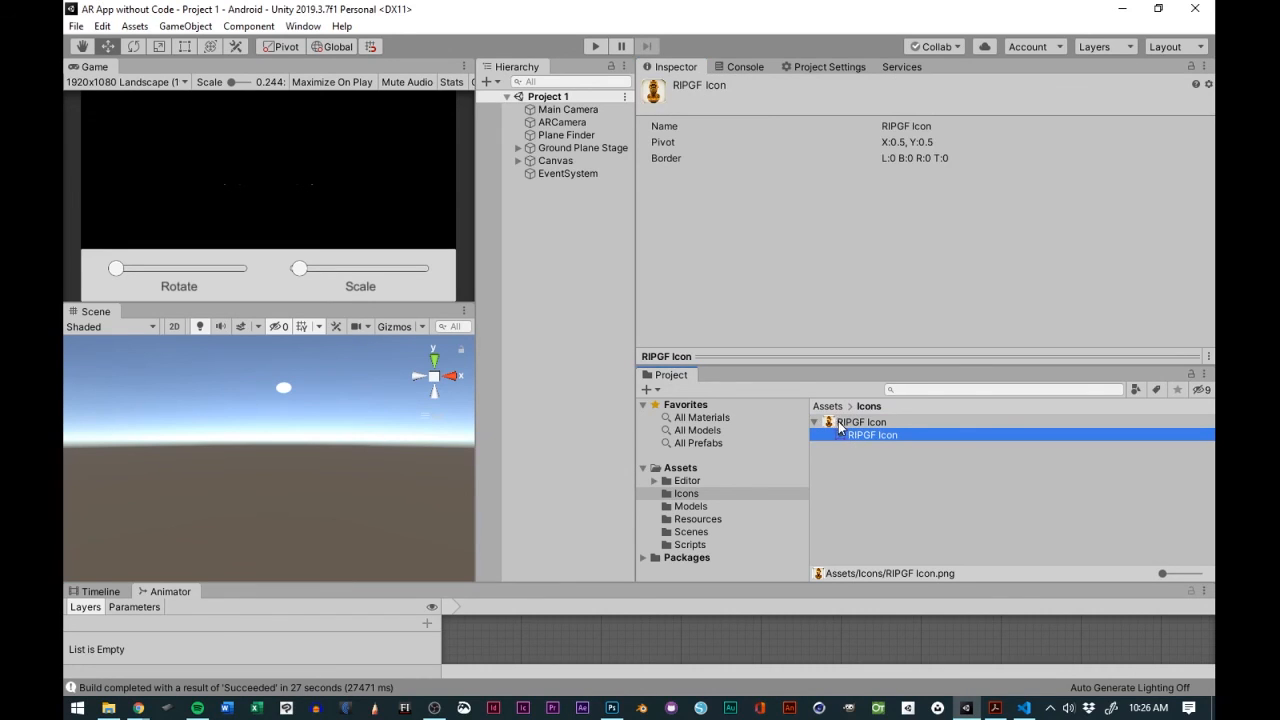
left_click(838, 421)
left_click(873, 476)
left_click(868, 435)
left_click(815, 423)
left_click(856, 477)
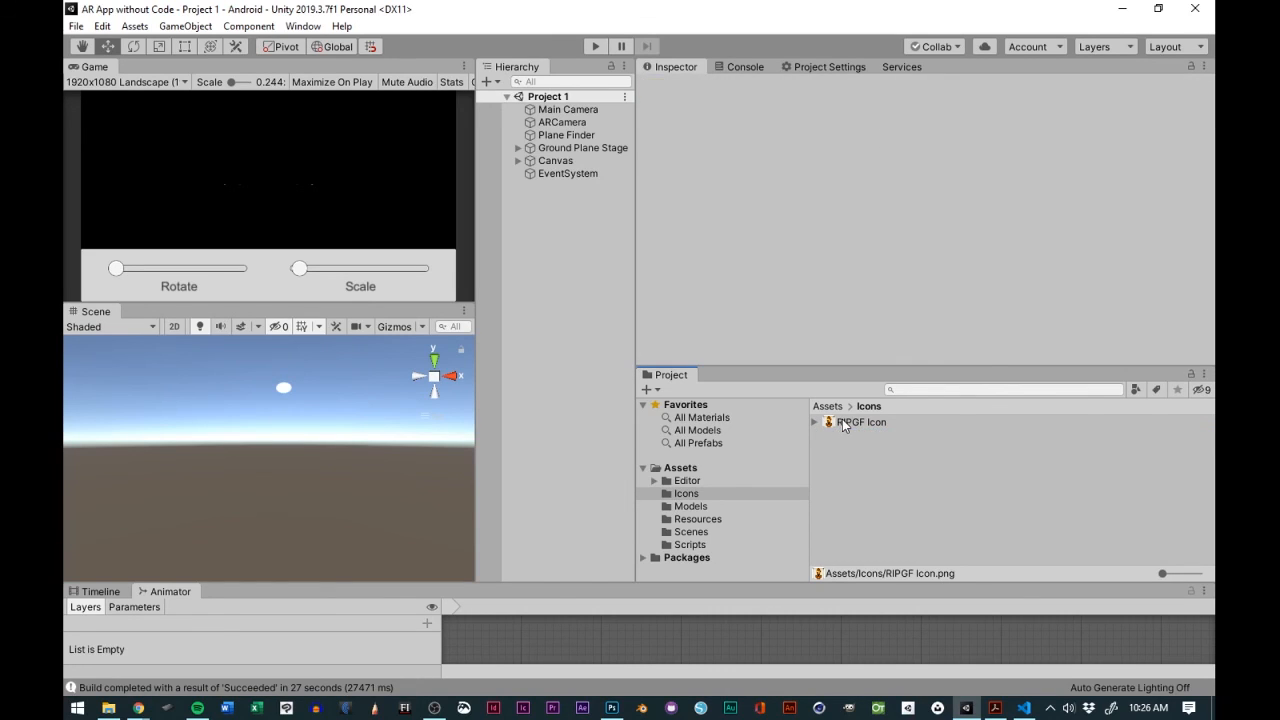
- Assign the RIPGF Icon texture as the Default Icon in the project's Player settings
left_click(740, 67)
left_click(828, 67)
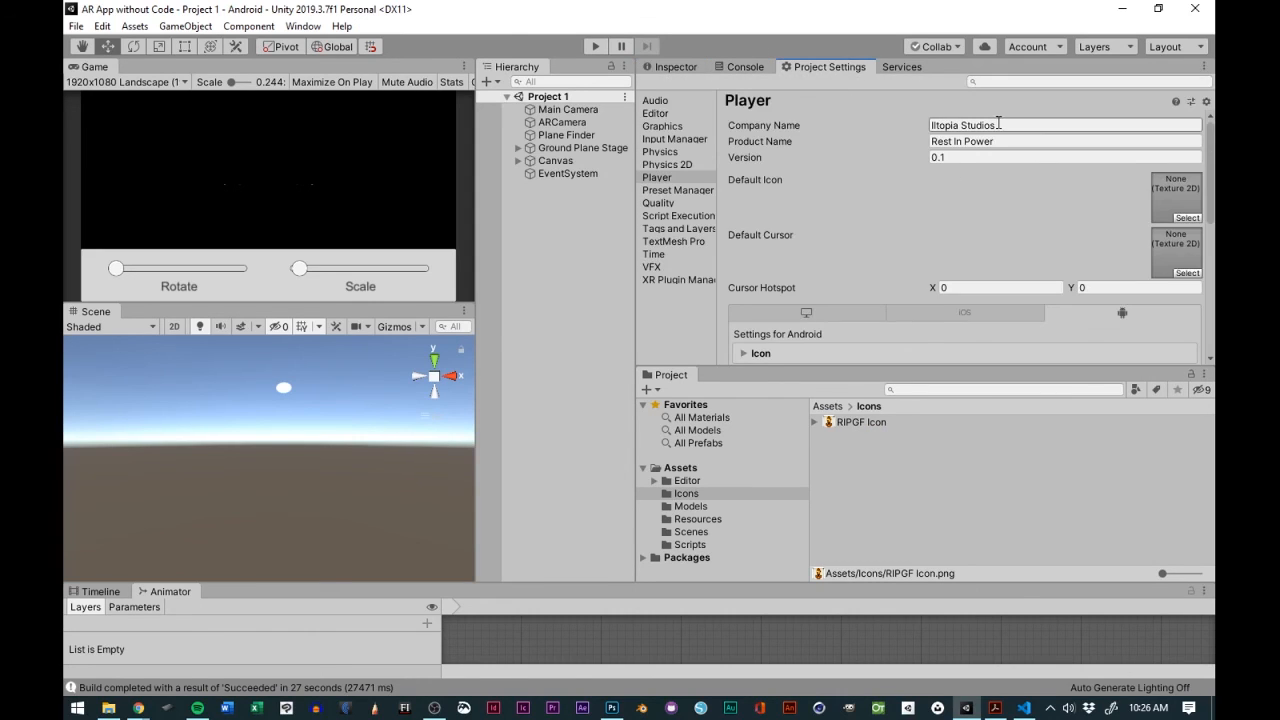
left_click(1187, 218)
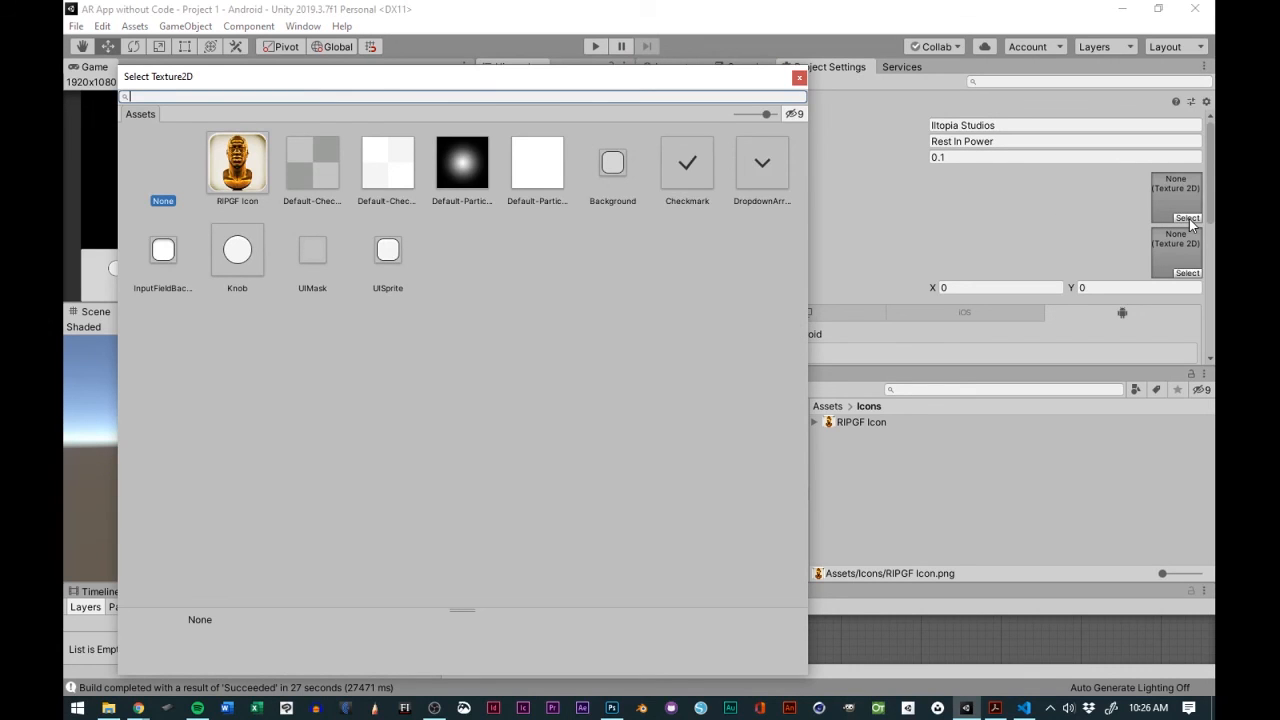
left_click(799, 79)
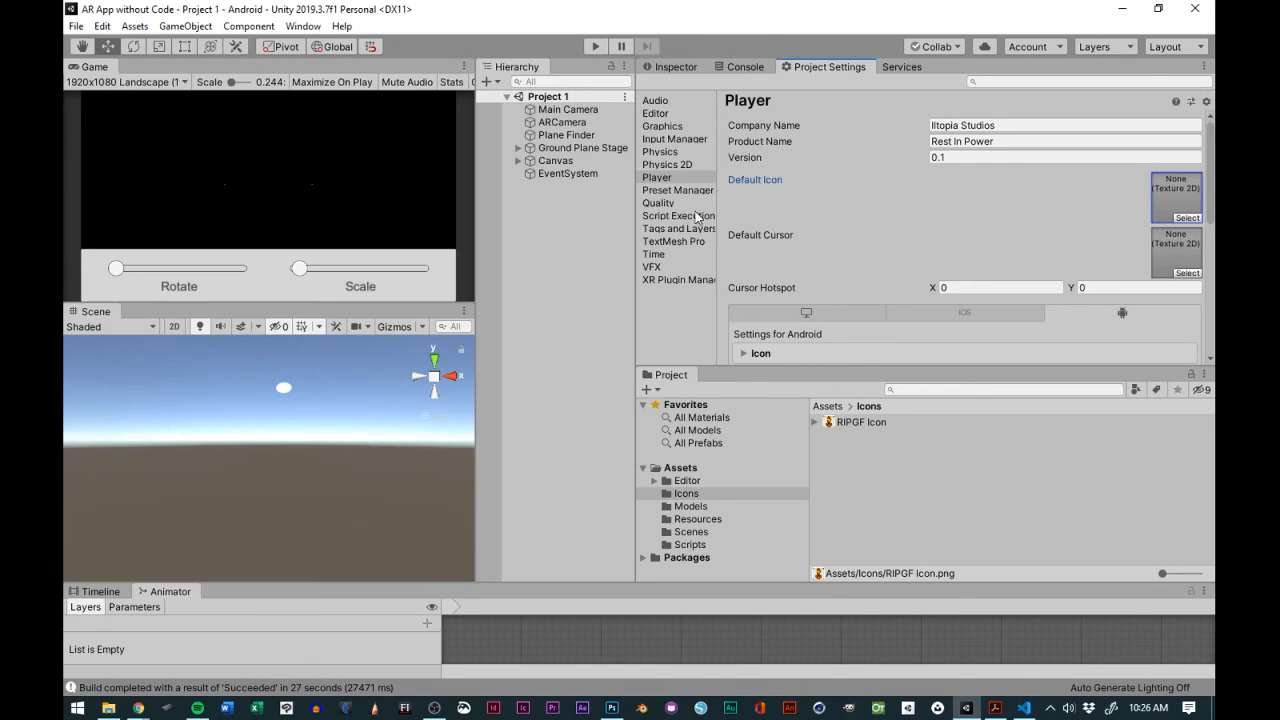
left_click(1187, 218)
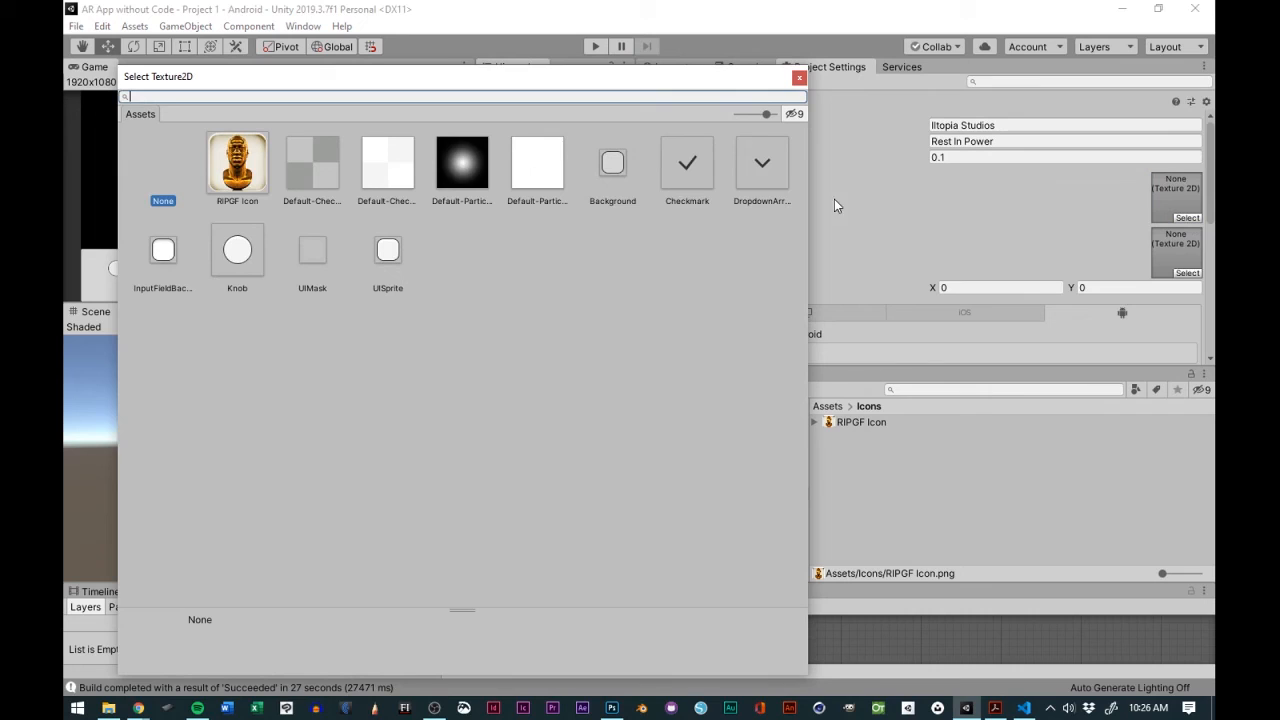
double_click(240, 170)
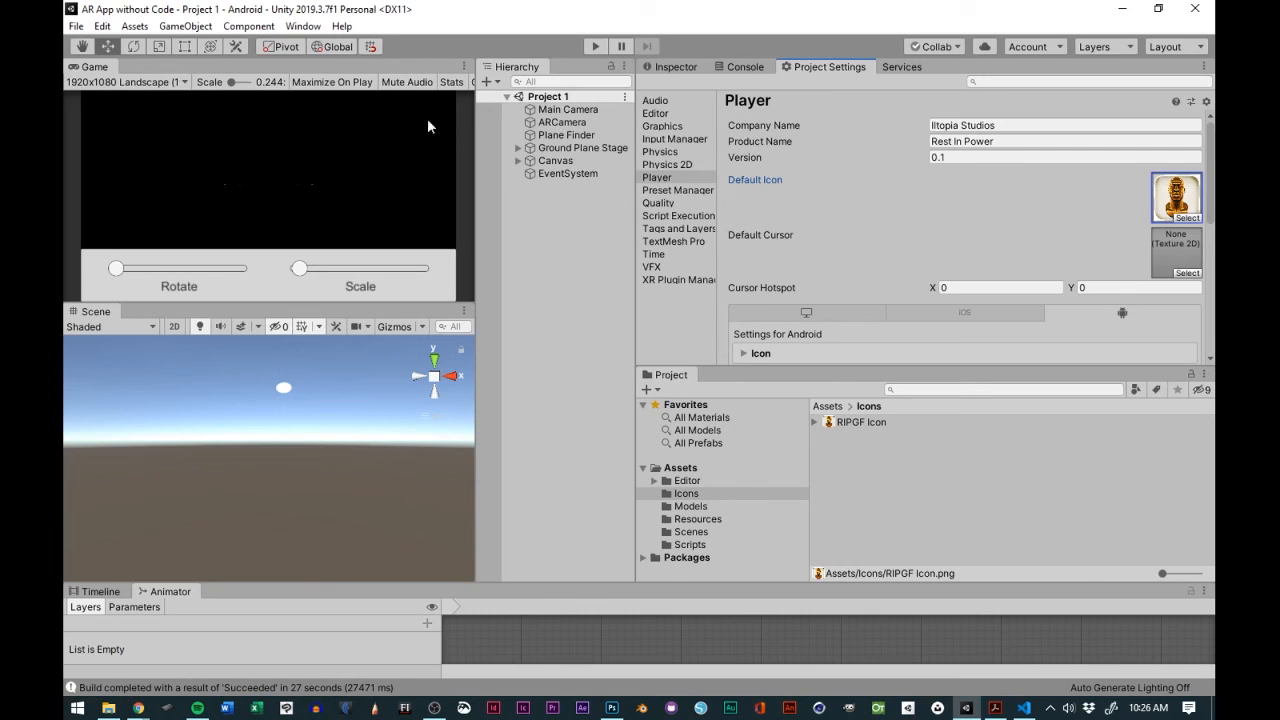
- Save the current scene and the project
scroll(831, 204, "down", 3)
scroll(831, 204, "down", 1)
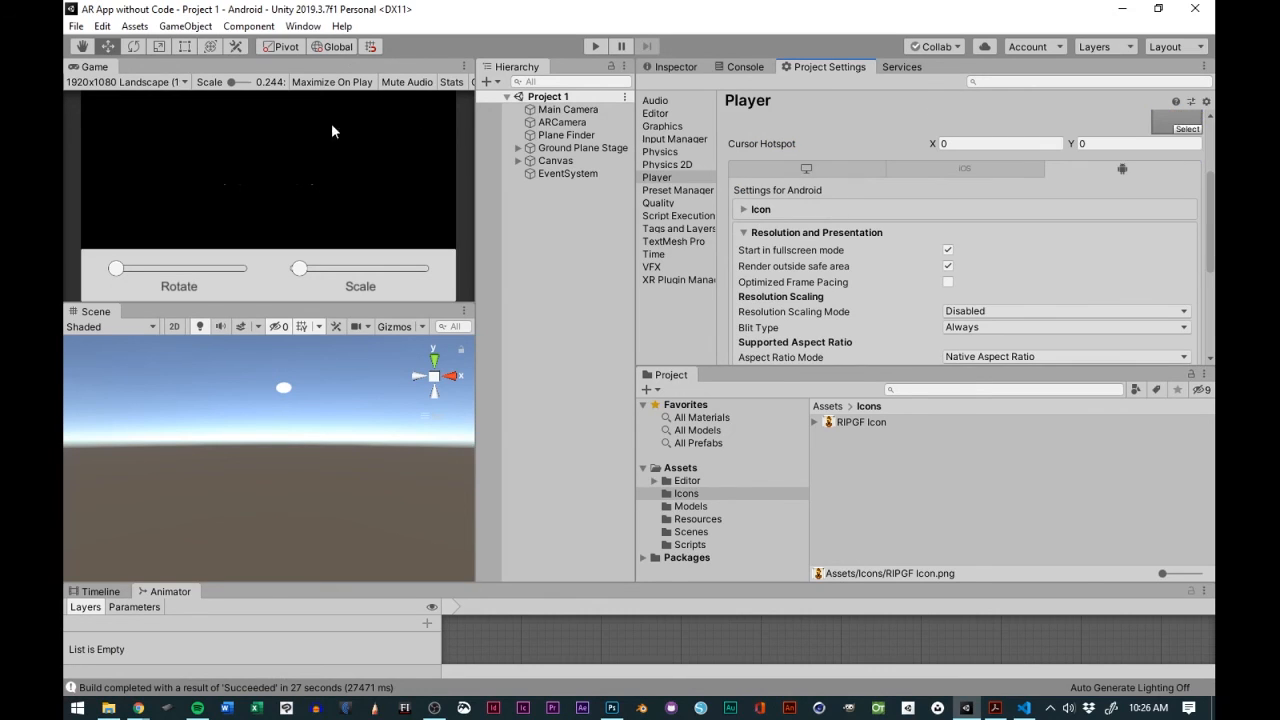
left_click(76, 26)
left_click(101, 85)
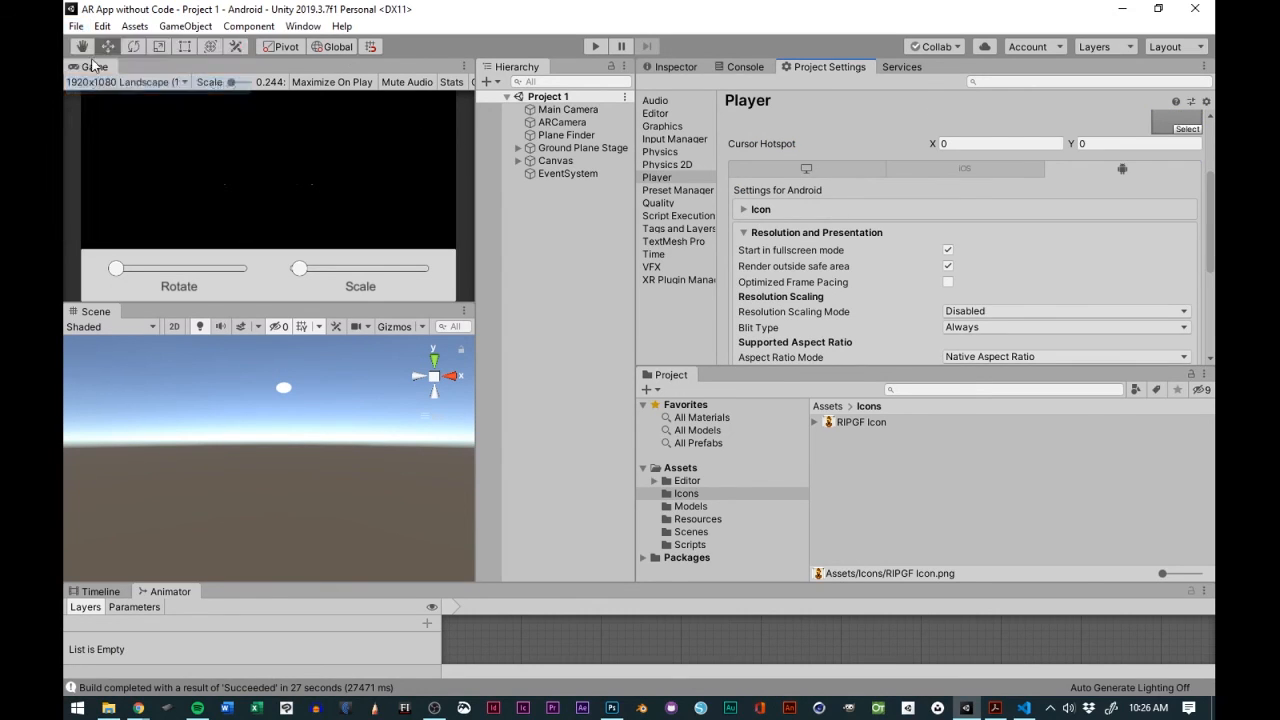
left_click(76, 26)
left_click(105, 163)
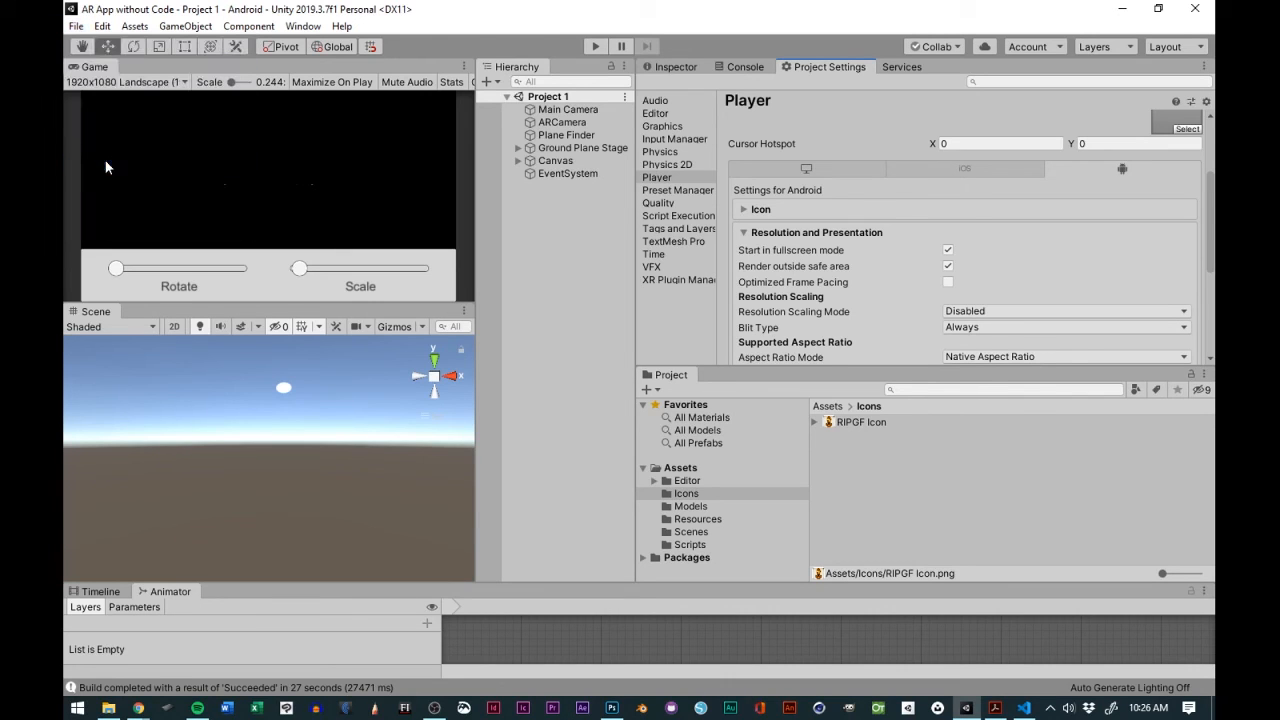